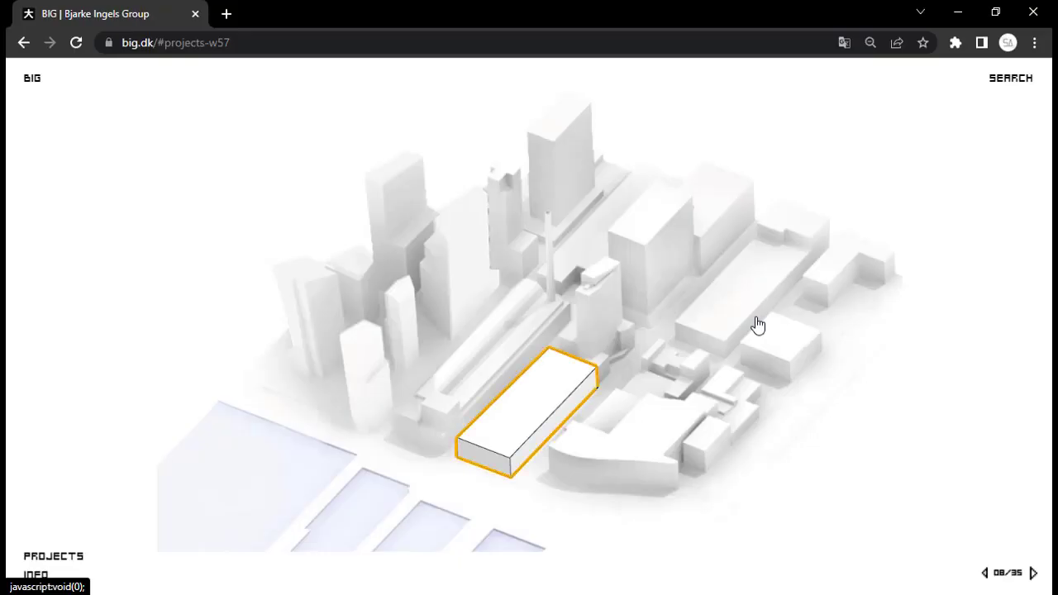
Step: Capture the W57 solid block diagram on the BIG website and paste the screenshot into the Illustrator document
key(Print)
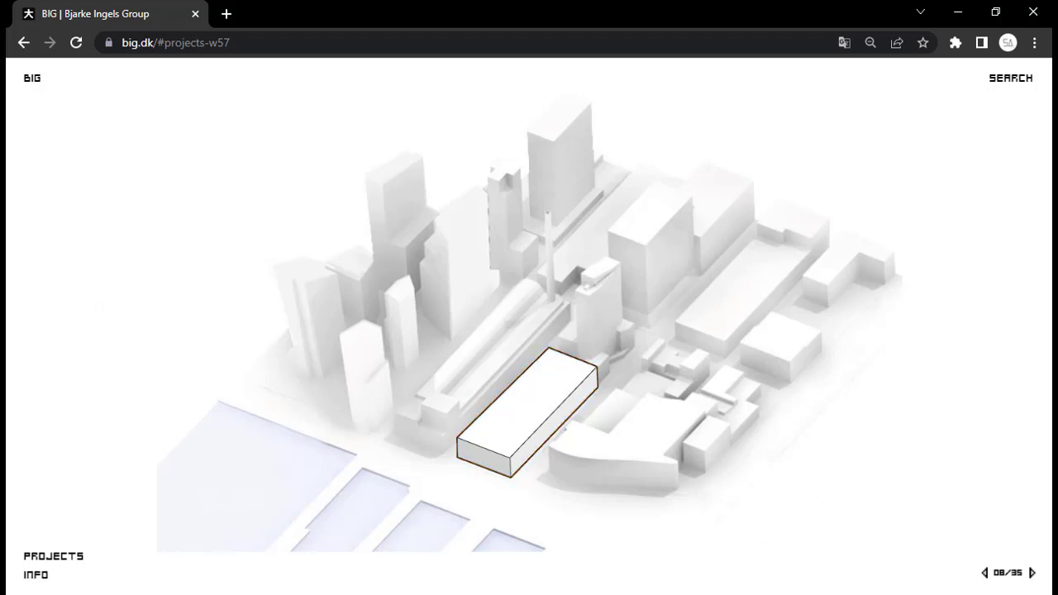
click(684, 593)
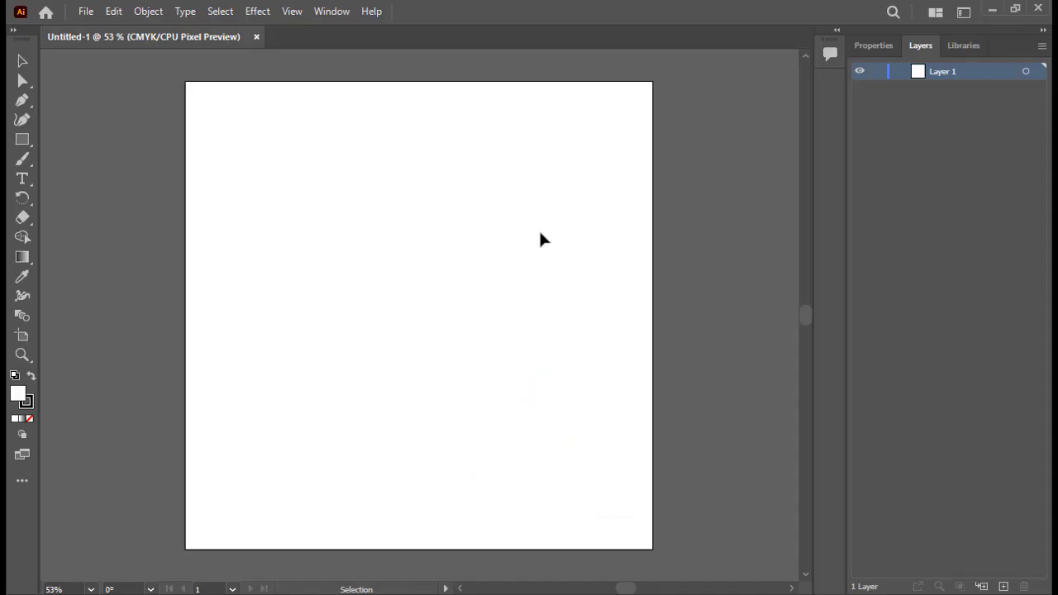
key(a)
key(ctrl+v)
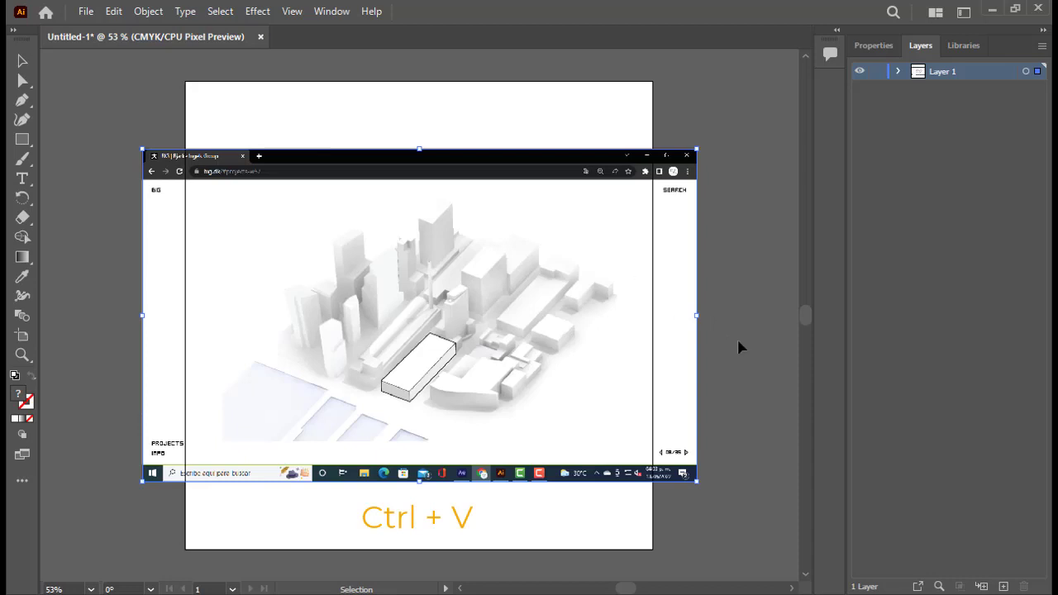
click(748, 353)
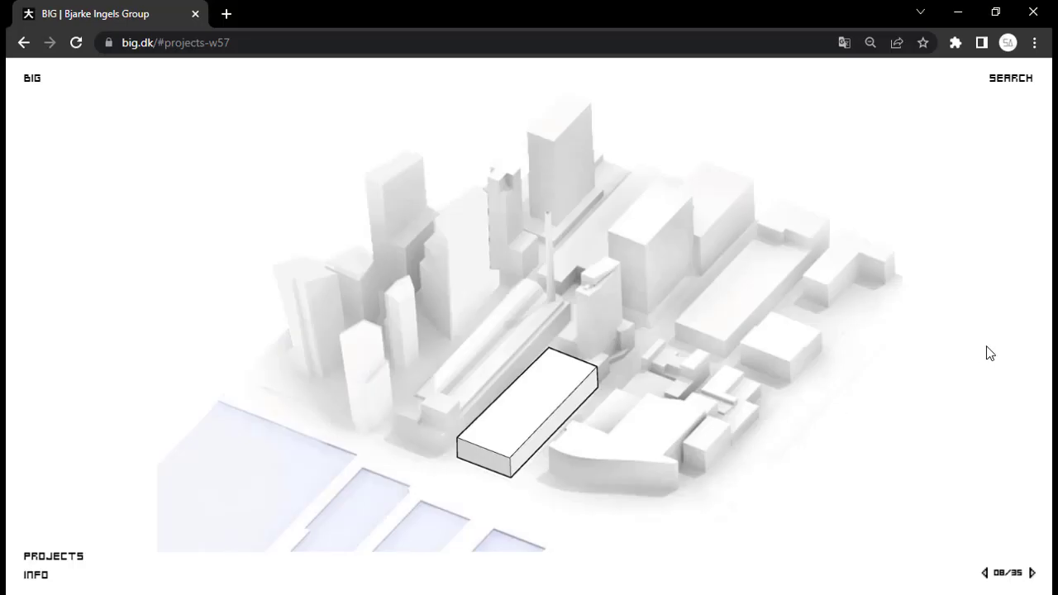
Step: Capture the W57 courtyard block diagram from the website and paste it over the first screenshot in Illustrator
key(Print)
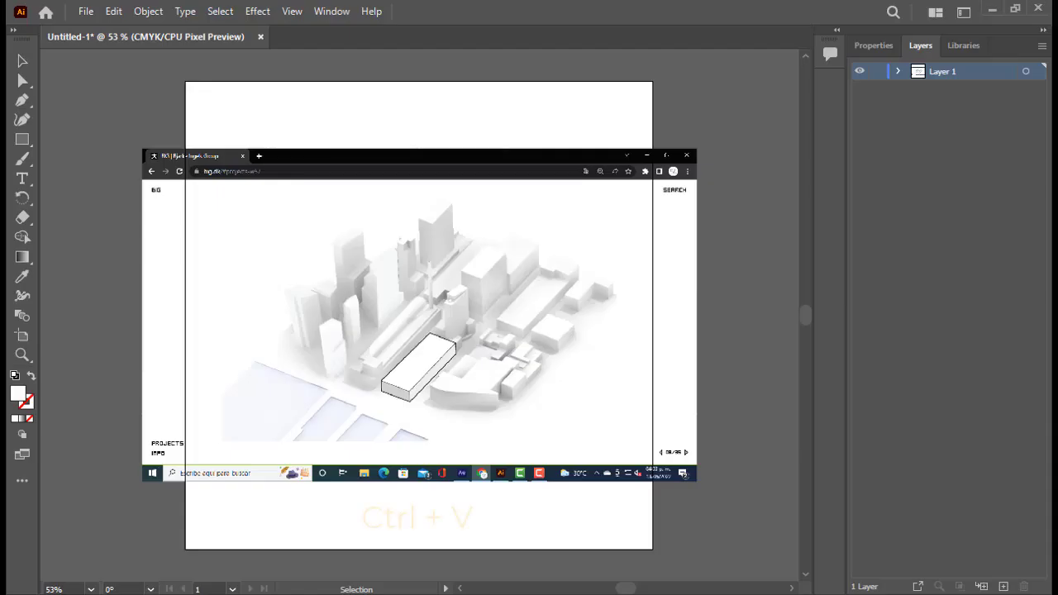
key(ctrl+v)
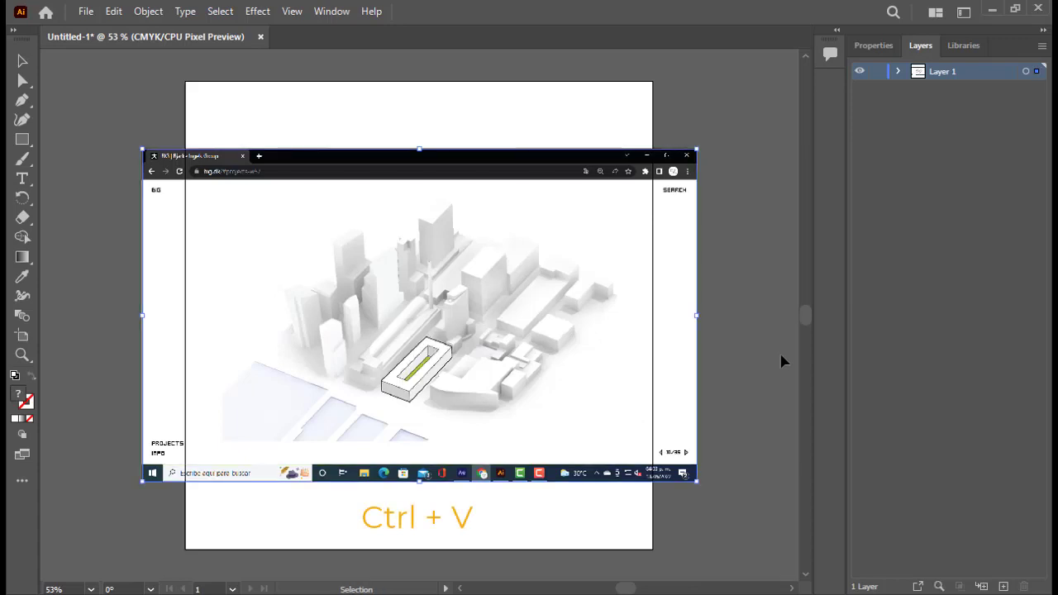
click(781, 362)
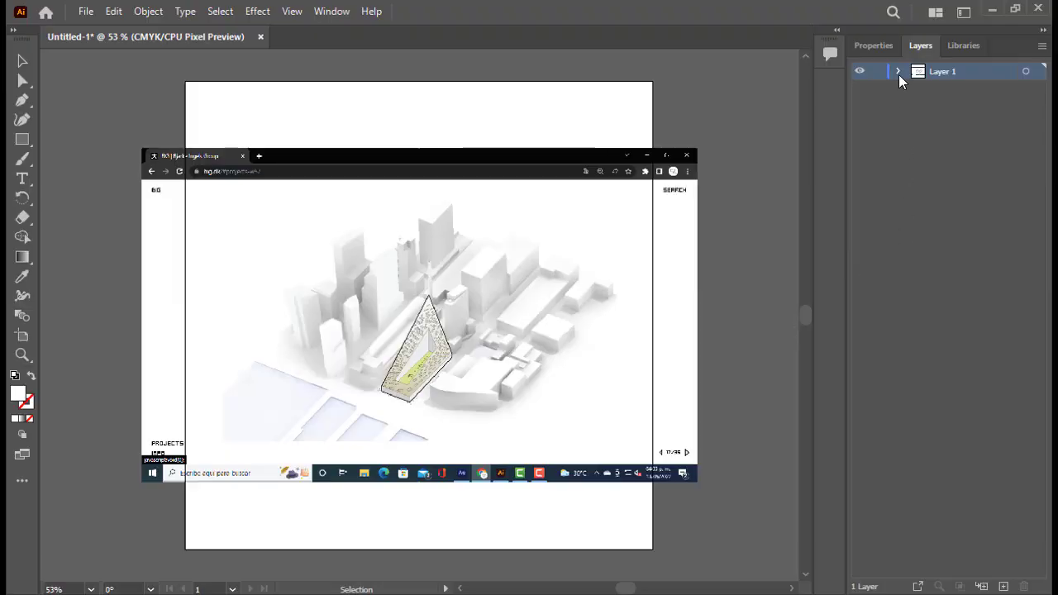
Step: Hide every image in Layer 1 except the lowest one, and lock Layer 1
click(899, 73)
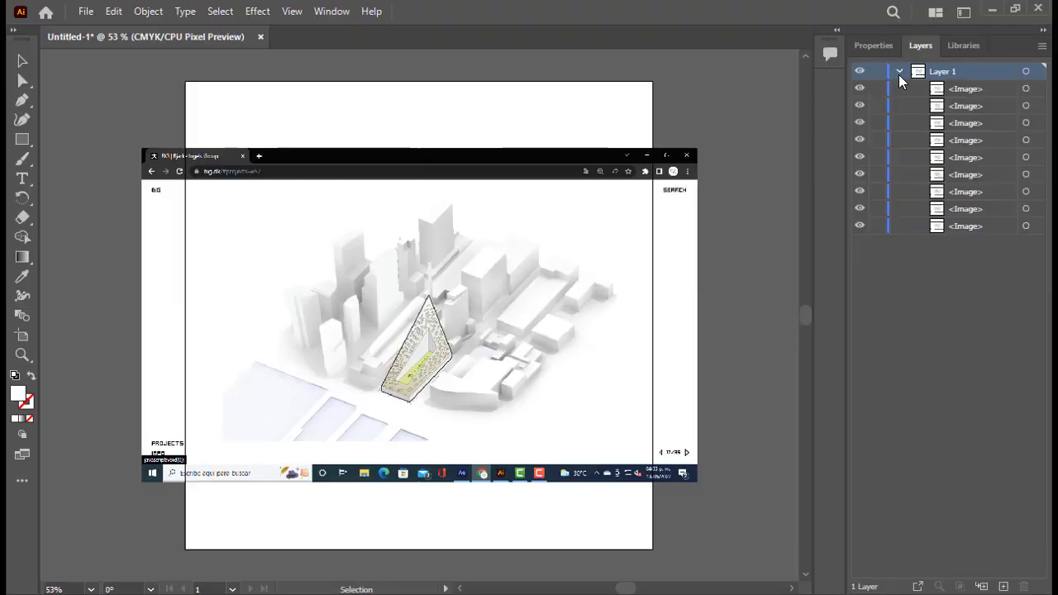
click(860, 89)
click(860, 106)
click(860, 123)
click(860, 141)
click(860, 158)
click(860, 174)
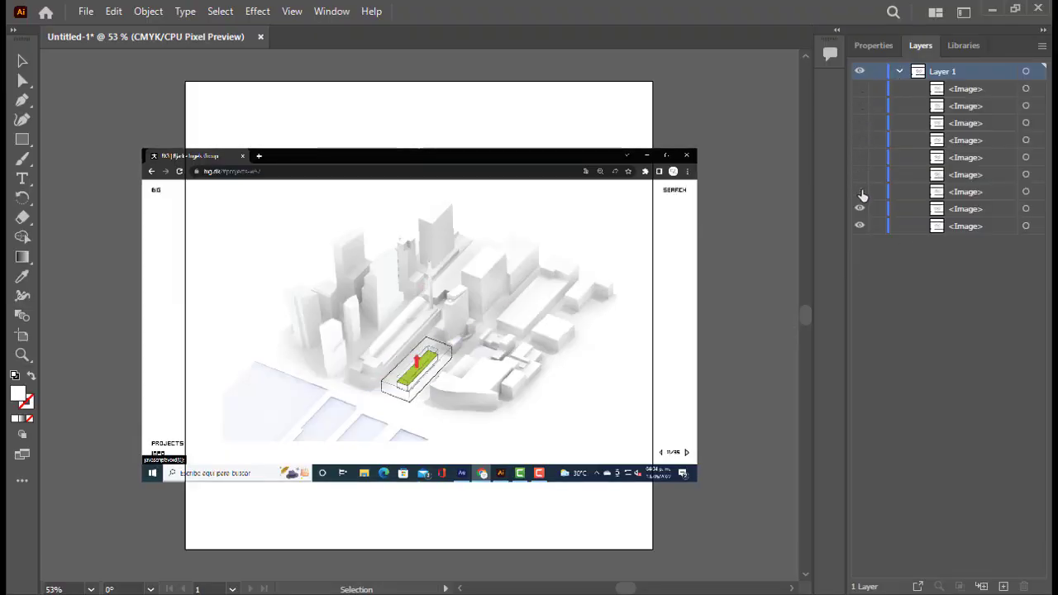
click(860, 191)
click(860, 208)
click(877, 72)
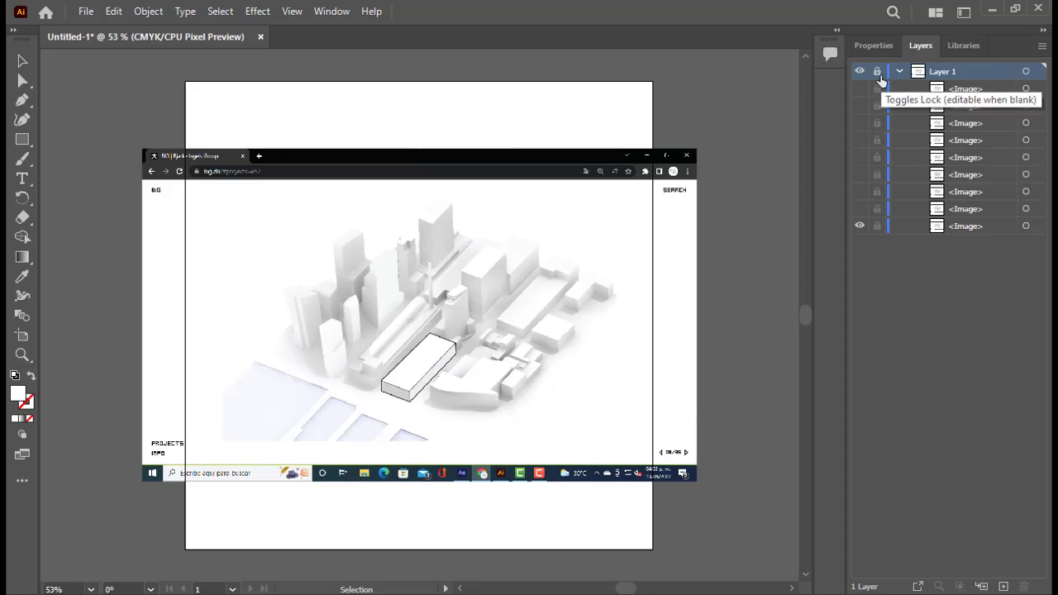
Step: Add a new layer above Layer 1 and turn off Snap to Pixel for drawing with the Pen tool
click(1003, 586)
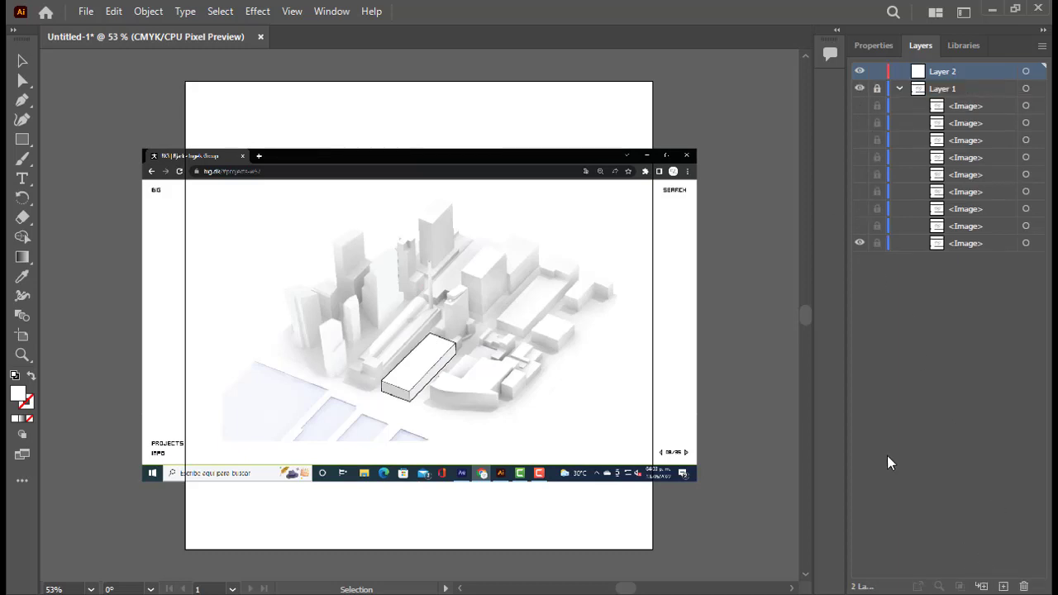
click(21, 102)
click(291, 14)
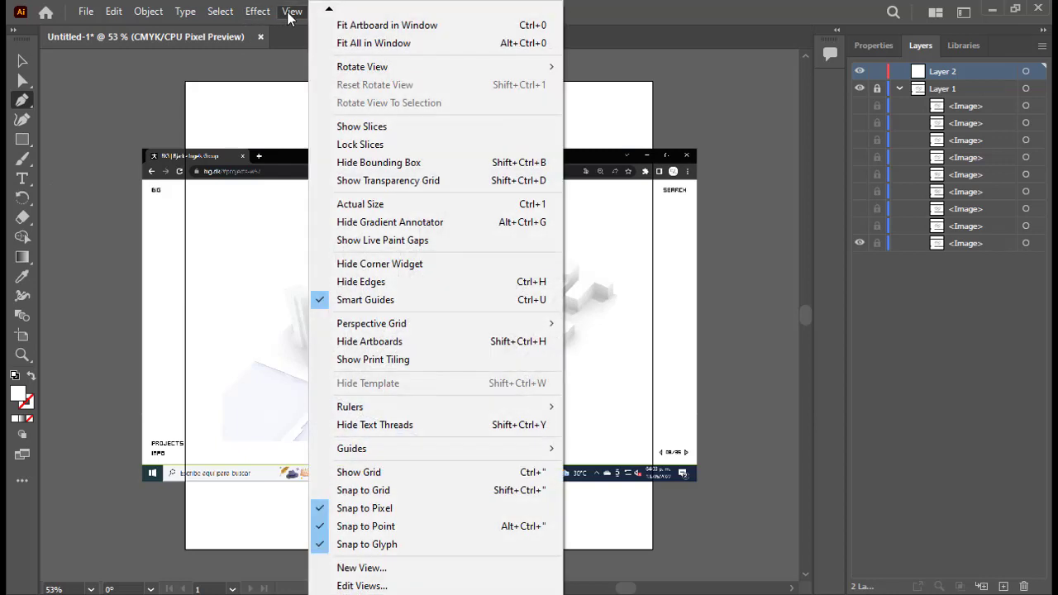
click(325, 513)
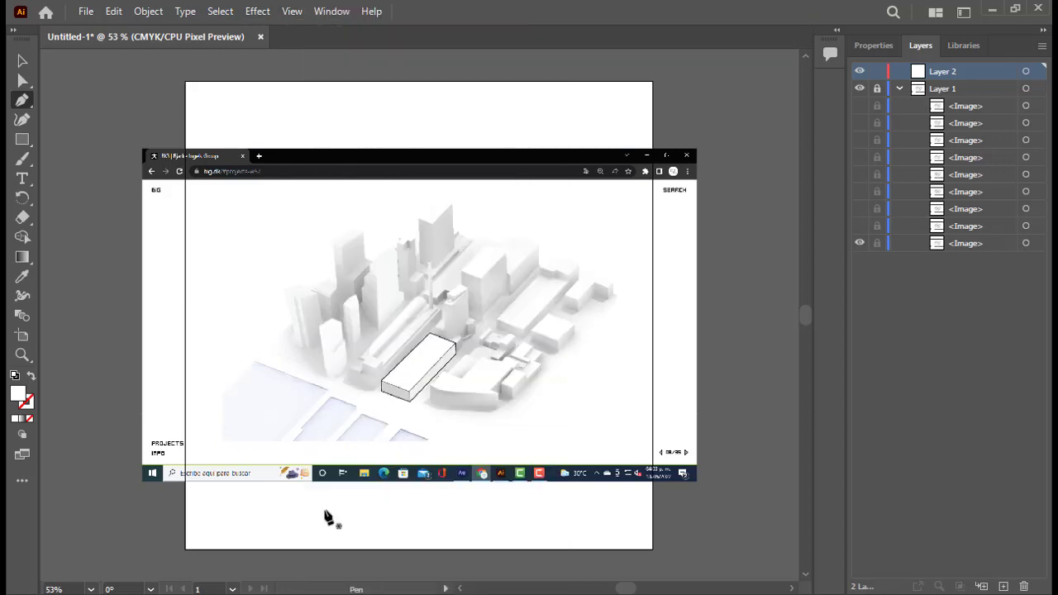
Step: Set the drawing appearance to no fill with a 1 pt stroke
click(860, 48)
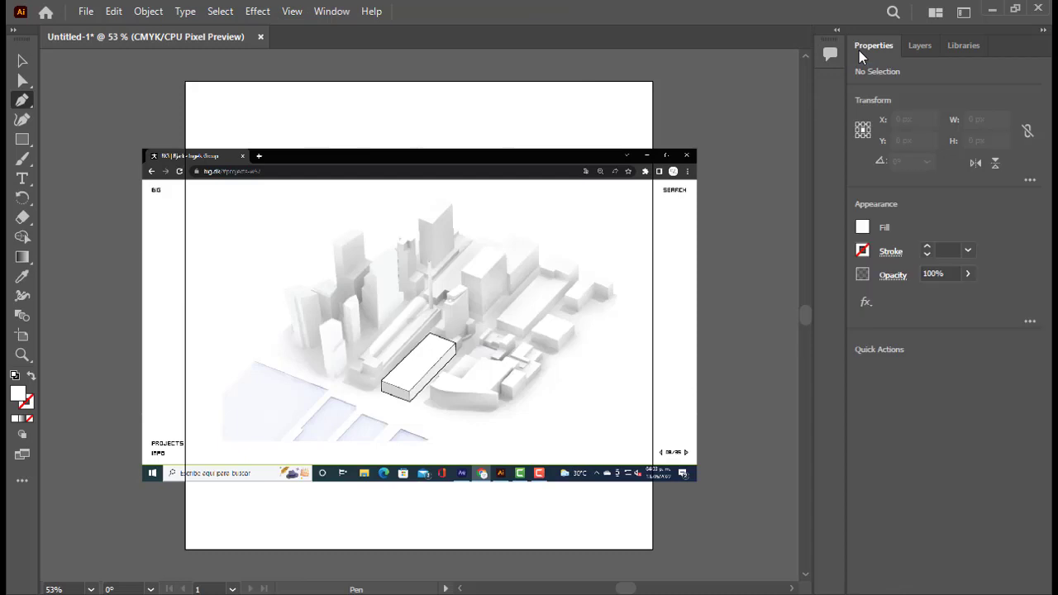
click(862, 227)
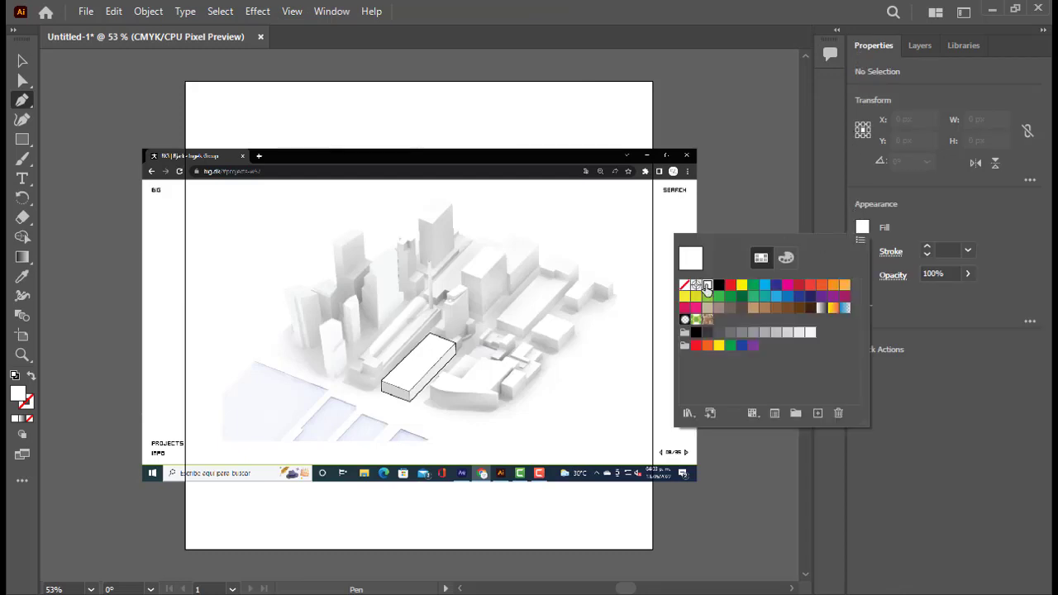
click(685, 284)
click(927, 247)
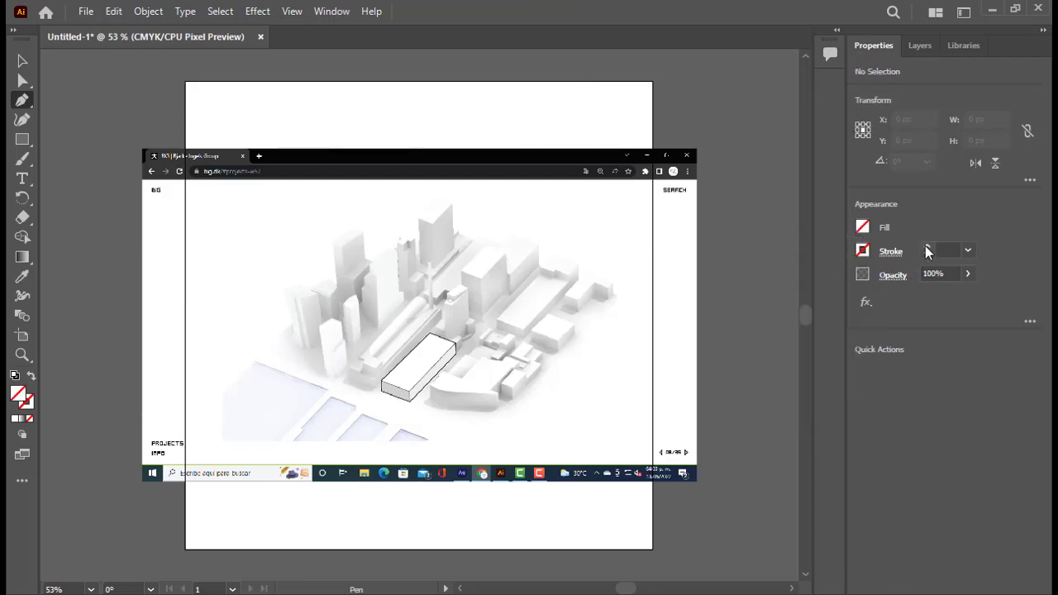
click(927, 247)
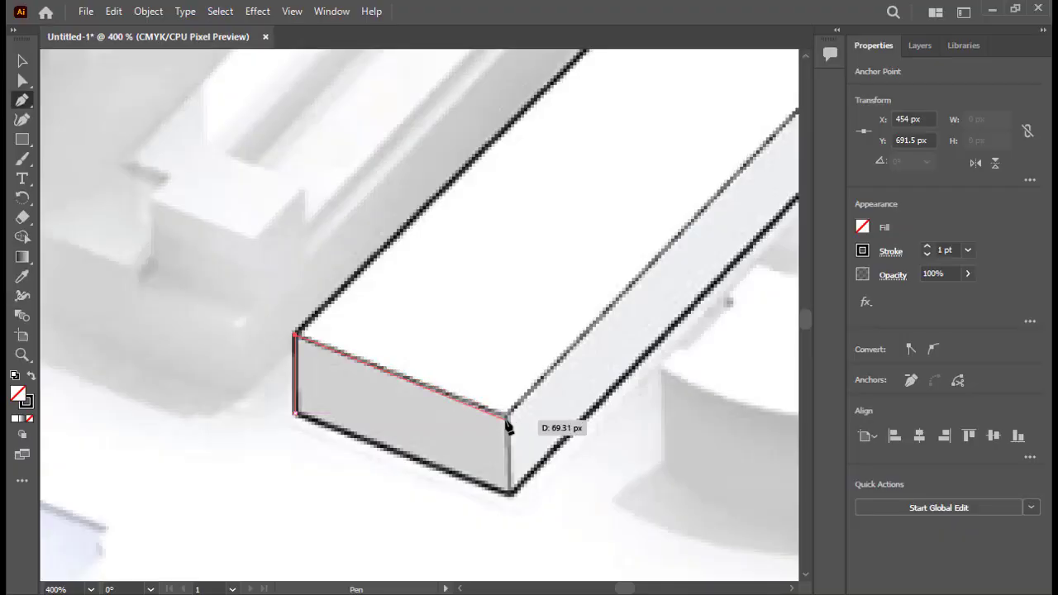
Step: Trace the grey front face of the outlined block as a closed path with the Pen tool
click(508, 415)
click(511, 494)
click(295, 414)
Step: Trace the block's top face as a closed four-corner path
drag(295, 413, 158, 517)
click(157, 437)
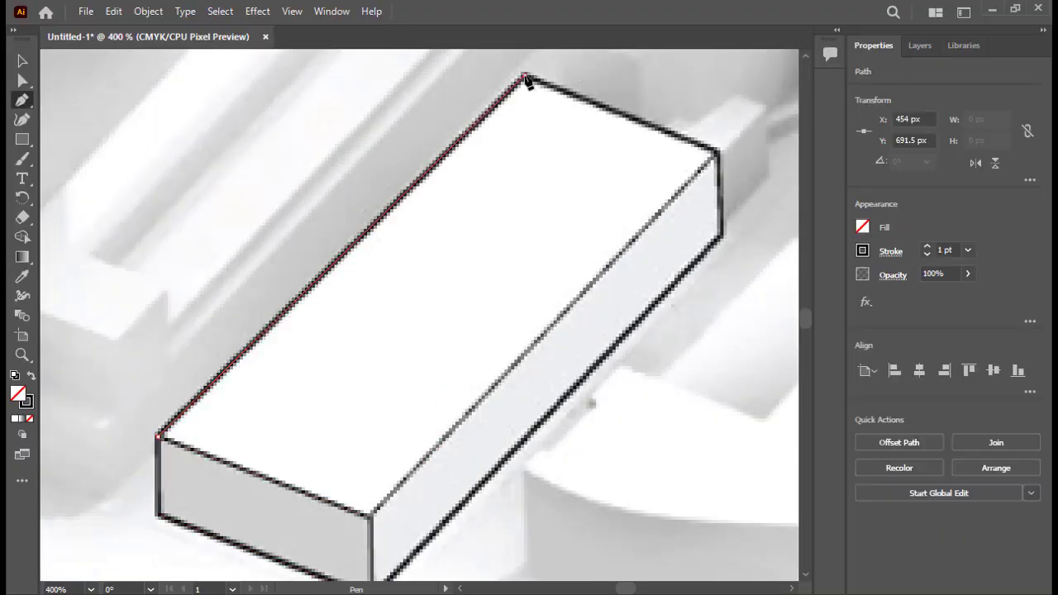
click(525, 78)
click(717, 152)
click(370, 519)
click(158, 438)
Step: Trace the block's long side face as a closed path, deselect it and fit the artboard in the window
click(370, 576)
click(370, 499)
click(717, 132)
click(722, 218)
click(371, 577)
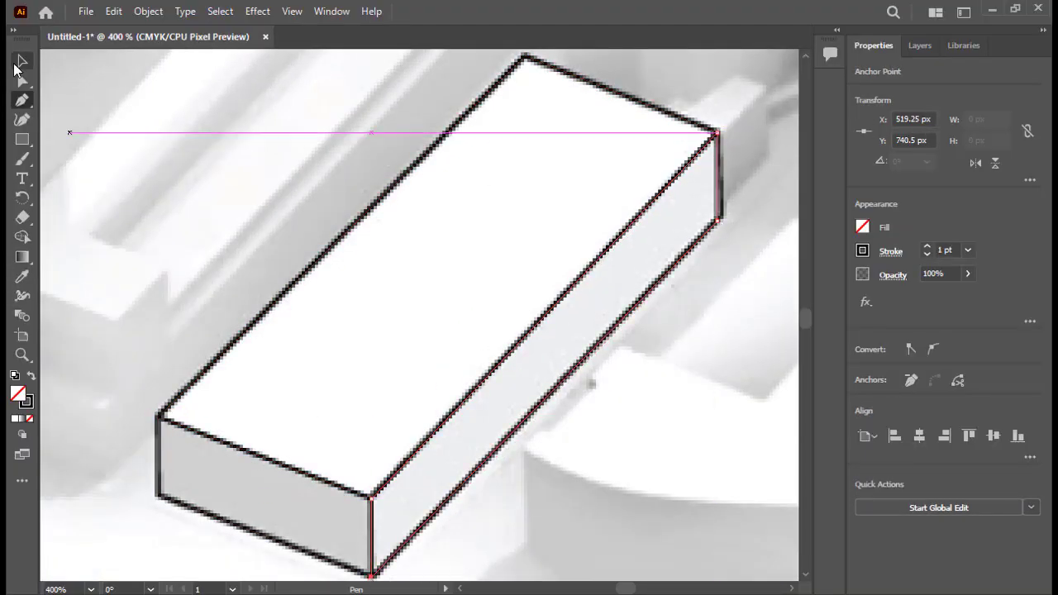
click(23, 60)
click(673, 355)
key(ctrl+0)
Step: Expand Layer 2 to check its paths, then unlock Layer 1, show its second-lowest image and lock the layer again
click(917, 46)
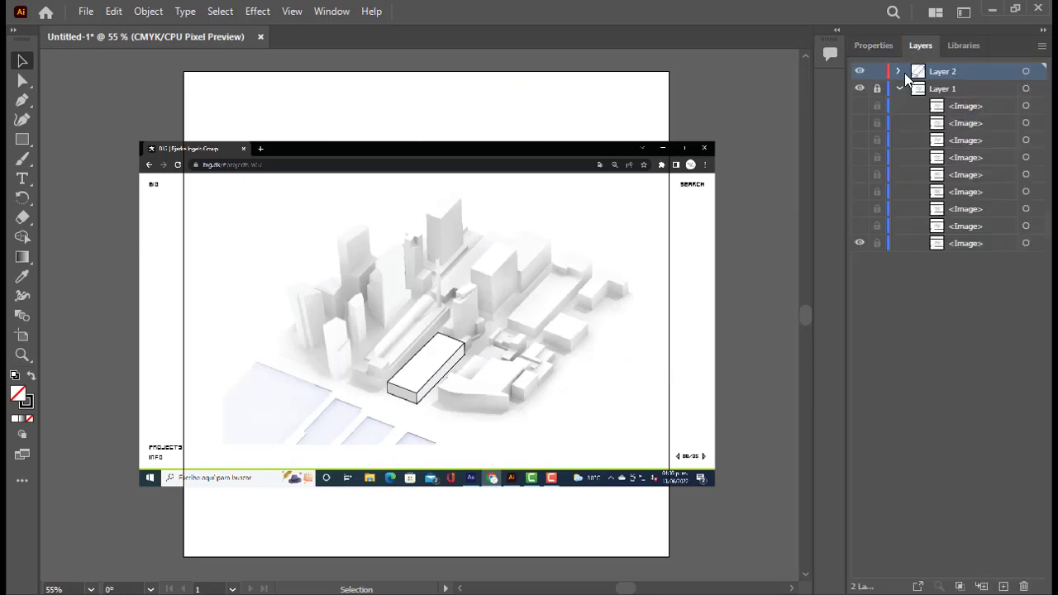
click(900, 71)
click(963, 89)
click(966, 123)
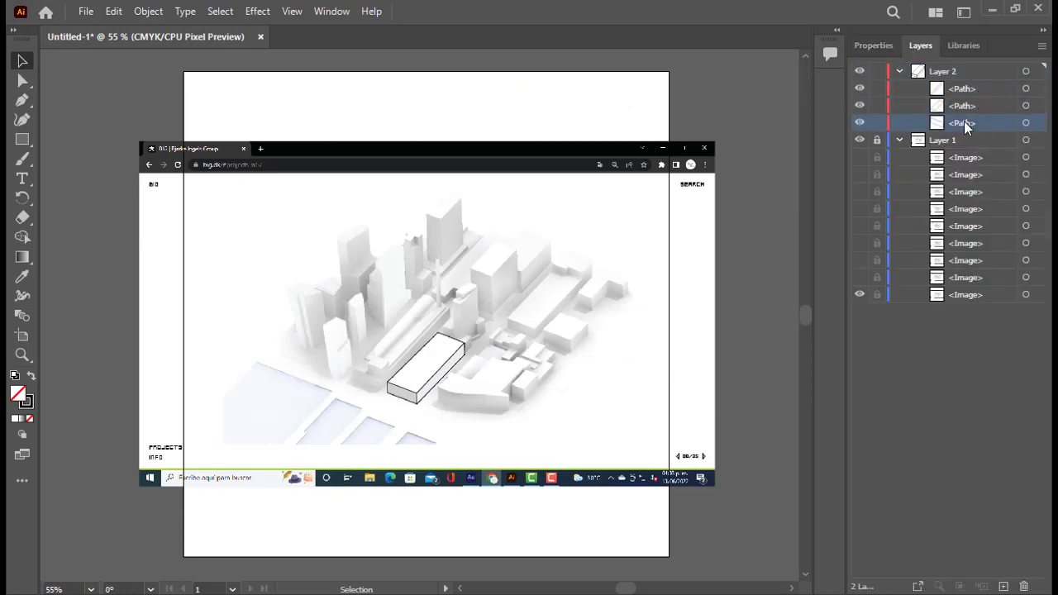
click(877, 142)
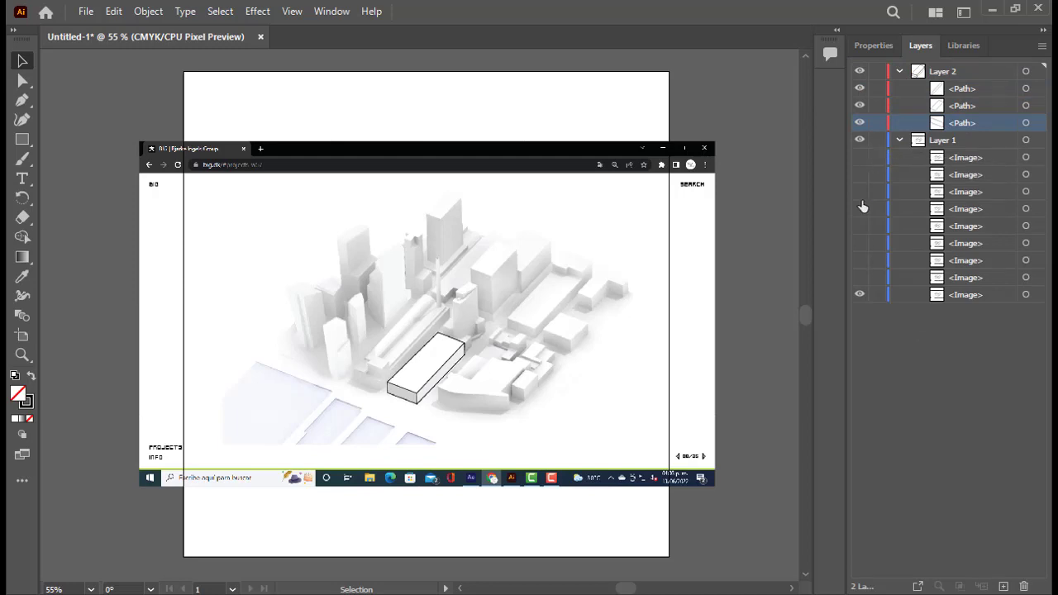
click(860, 282)
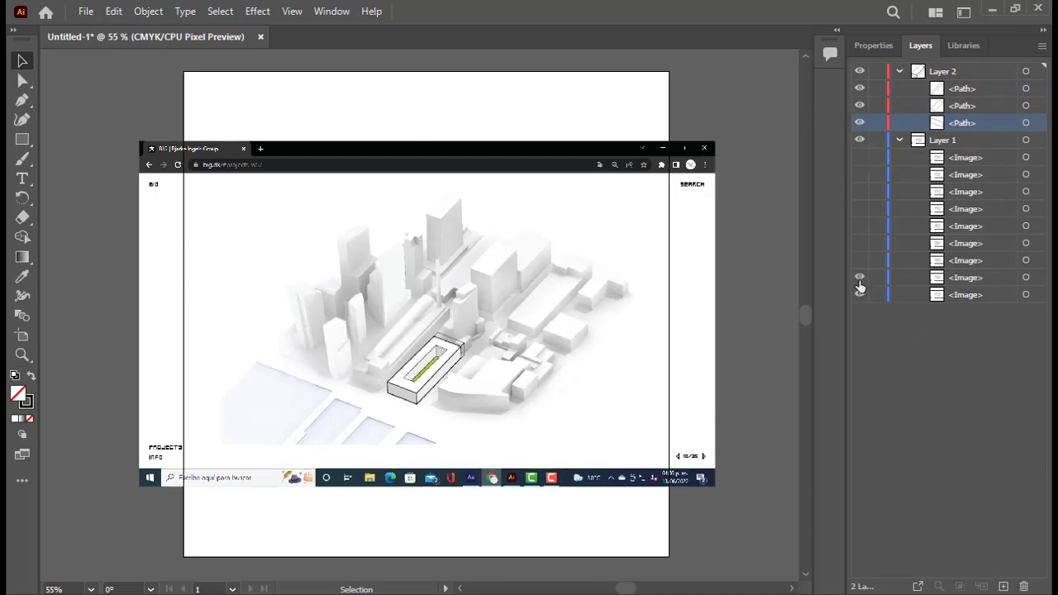
click(879, 142)
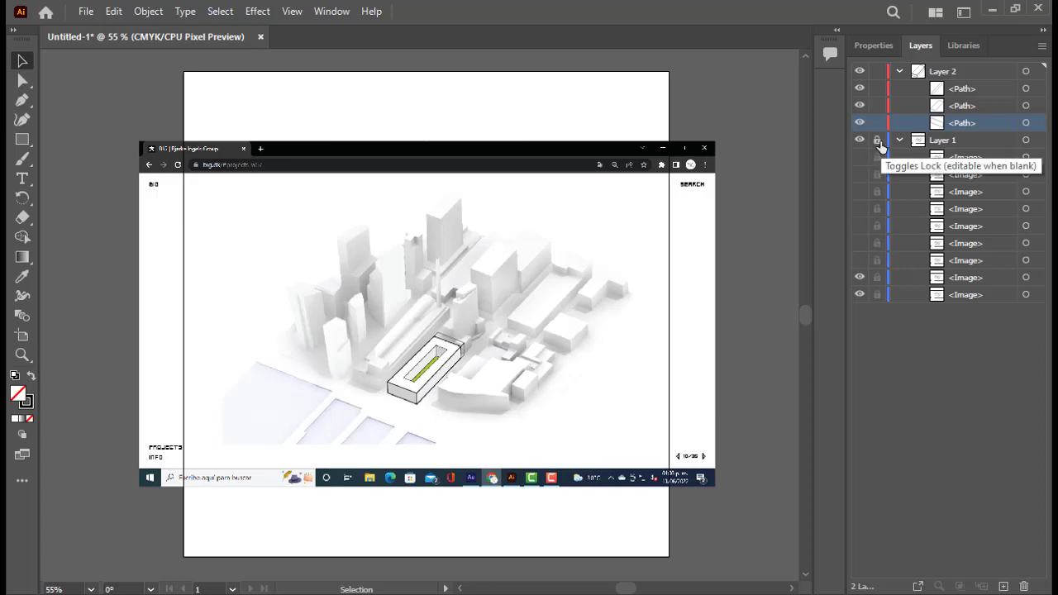
Step: Duplicate Layer 2 with the original hidden, and fit the copy's far end to the shorter courtyard block's outline
click(899, 73)
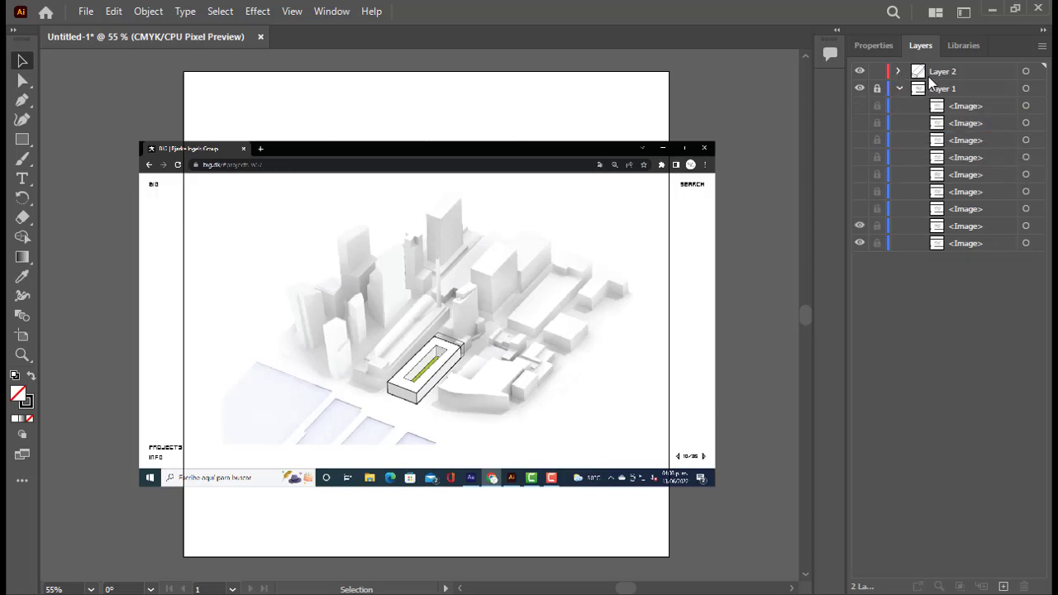
click(954, 73)
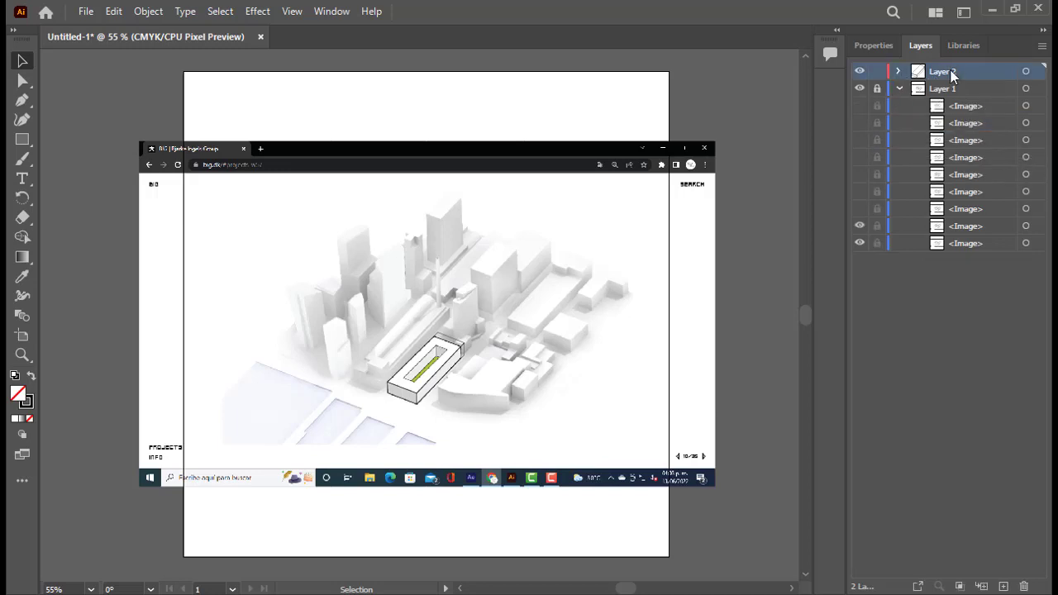
drag(951, 76, 955, 66)
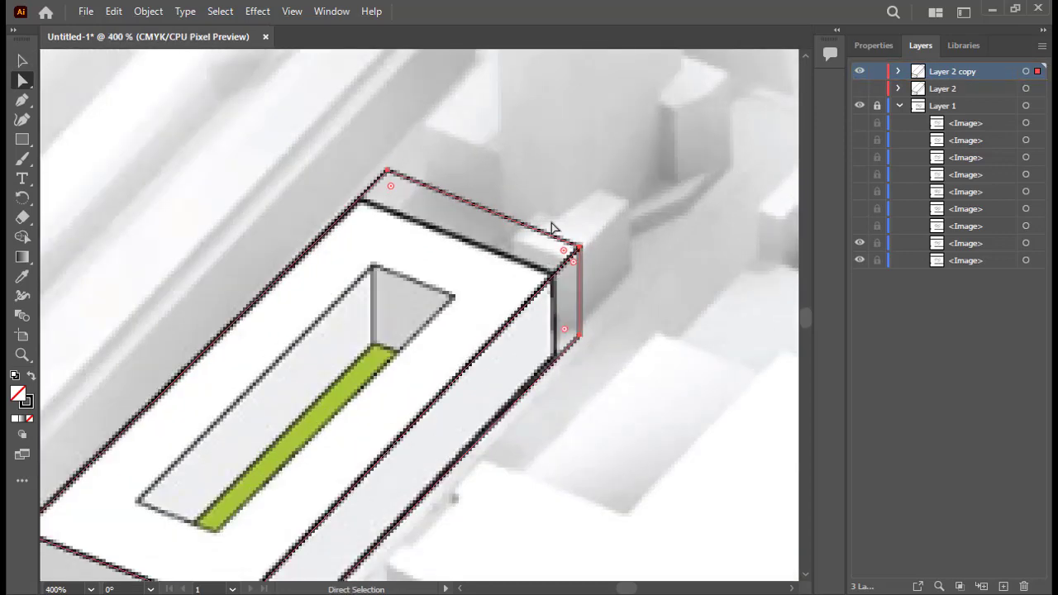
drag(580, 247, 560, 361)
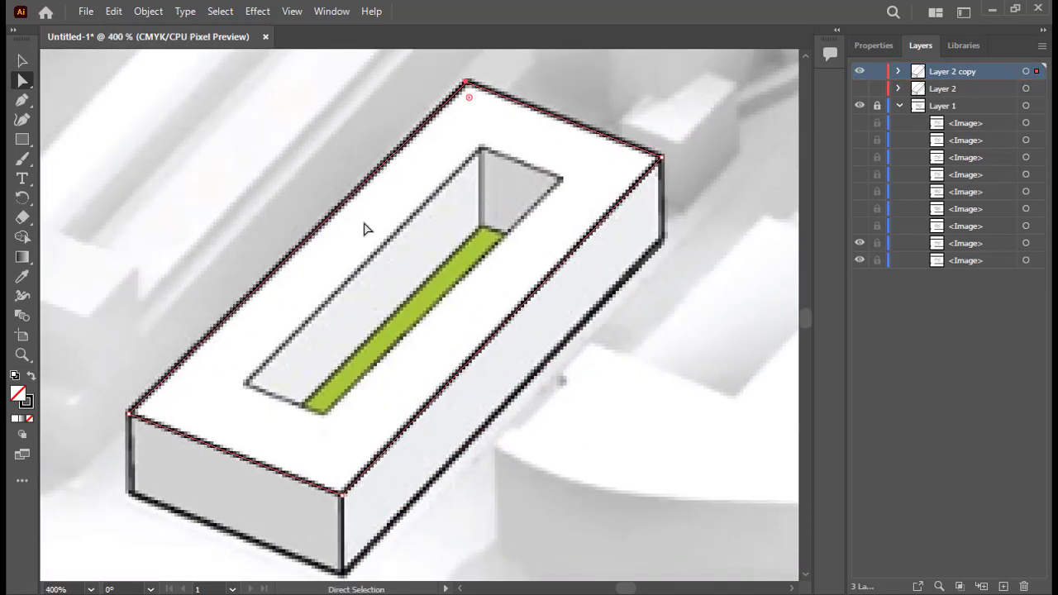
Step: Trace the courtyard's opening and its long back wall with the Pen tool on the copied layer
key(p)
click(245, 383)
click(481, 151)
click(560, 180)
click(501, 234)
click(326, 414)
click(245, 382)
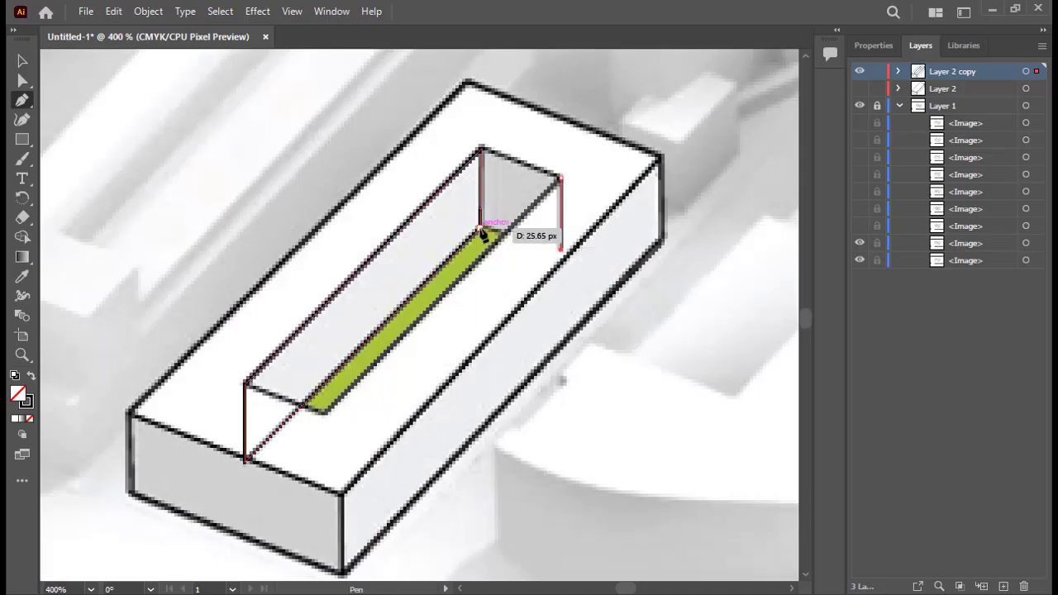
Step: Trace the courtyard's far end wall and lower its outer bottom corner to match the wall height
click(481, 229)
click(481, 149)
click(562, 178)
ctrl+drag(561, 249, 562, 259)
Step: Trace the courtyard's long wall nearest the block's side face, correct its near bottom corner and deselect it
click(561, 178)
click(562, 259)
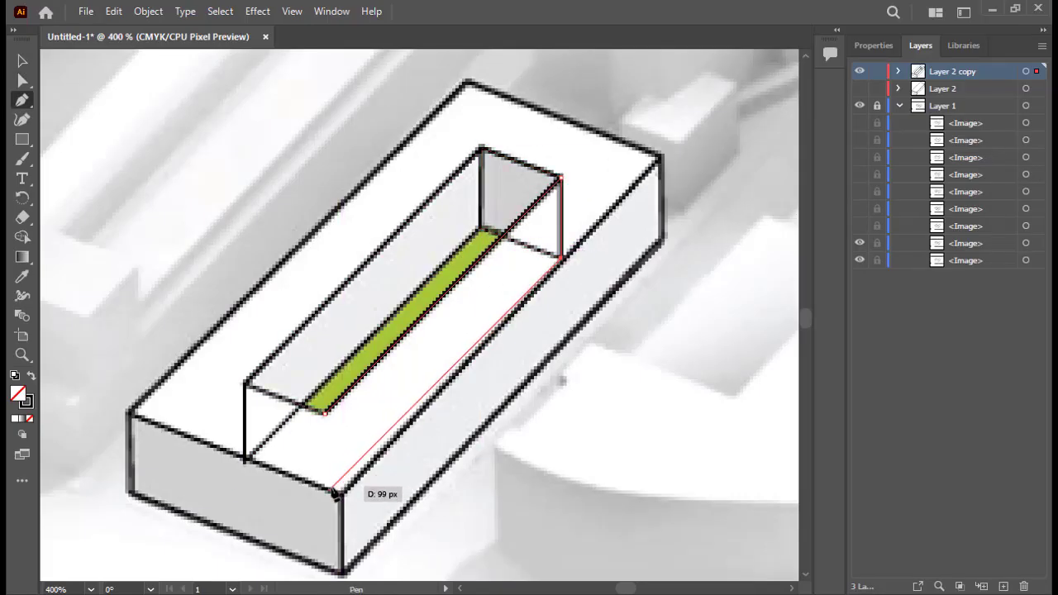
click(338, 481)
click(325, 413)
ctrl+drag(337, 481, 325, 494)
ctrl+click(385, 372)
Step: Trace the courtyard's near end wall as a closed path and deselect it
click(245, 461)
click(244, 383)
click(325, 413)
click(325, 494)
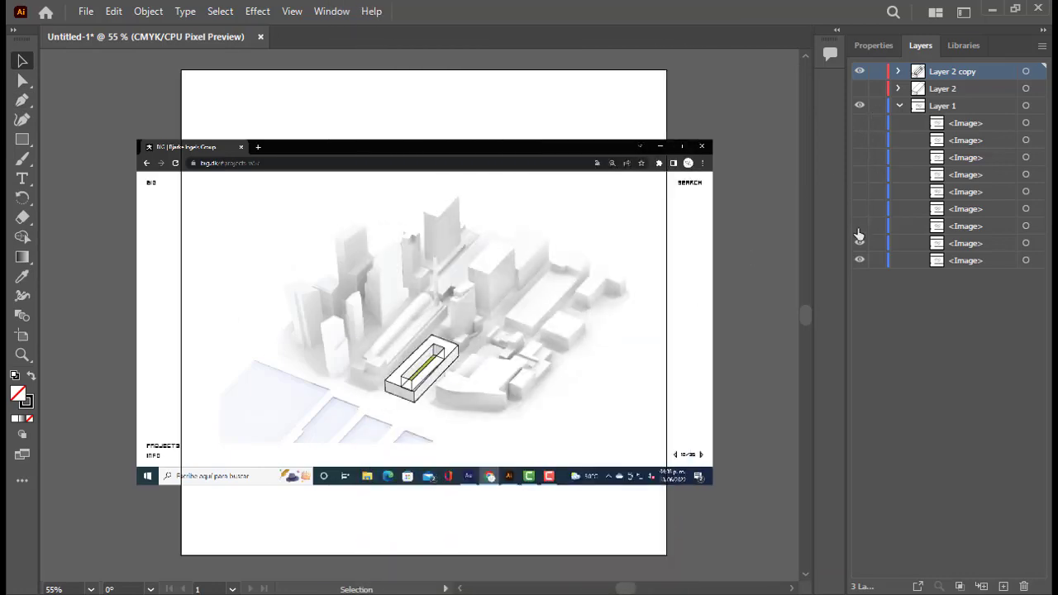
click(775, 201)
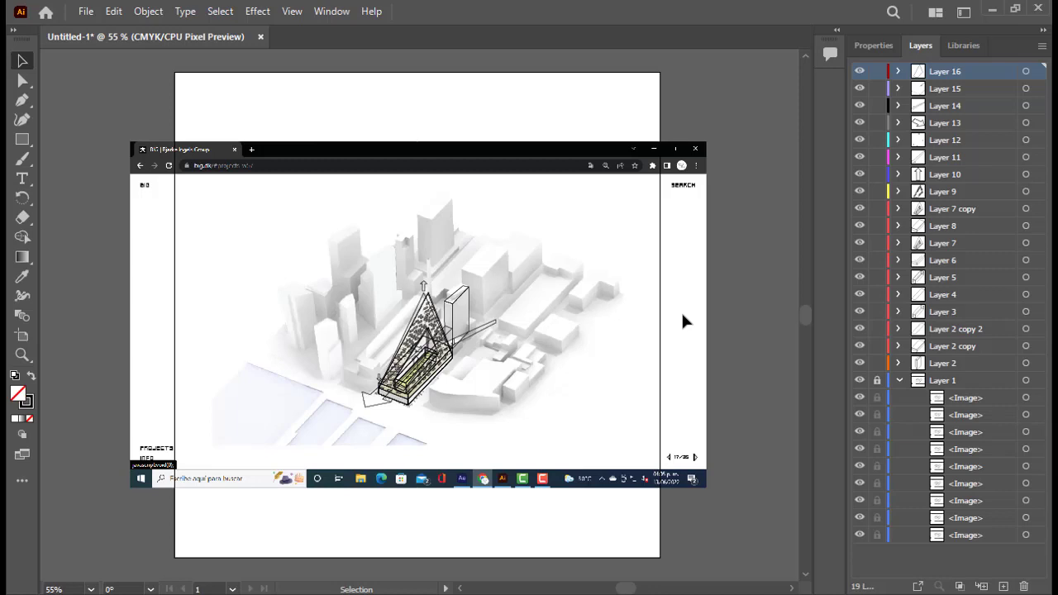
Step: Unlock Layer 1, select all its screenshot images and move them off the artboard beside it
click(878, 380)
drag(723, 446, 676, 108)
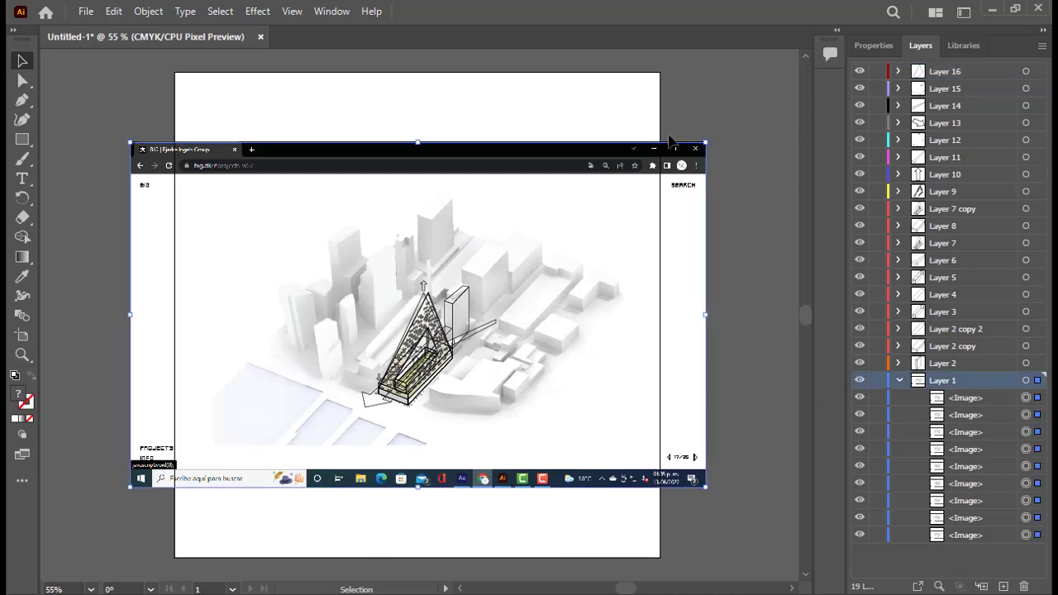
drag(277, 257, 736, 275)
Step: Select all the traced line work and scale it up to fill most of the artboard
click(349, 303)
mouse_move(281, 226)
mouse_down()
mouse_move(584, 488)
mouse_move(577, 483)
mouse_up()
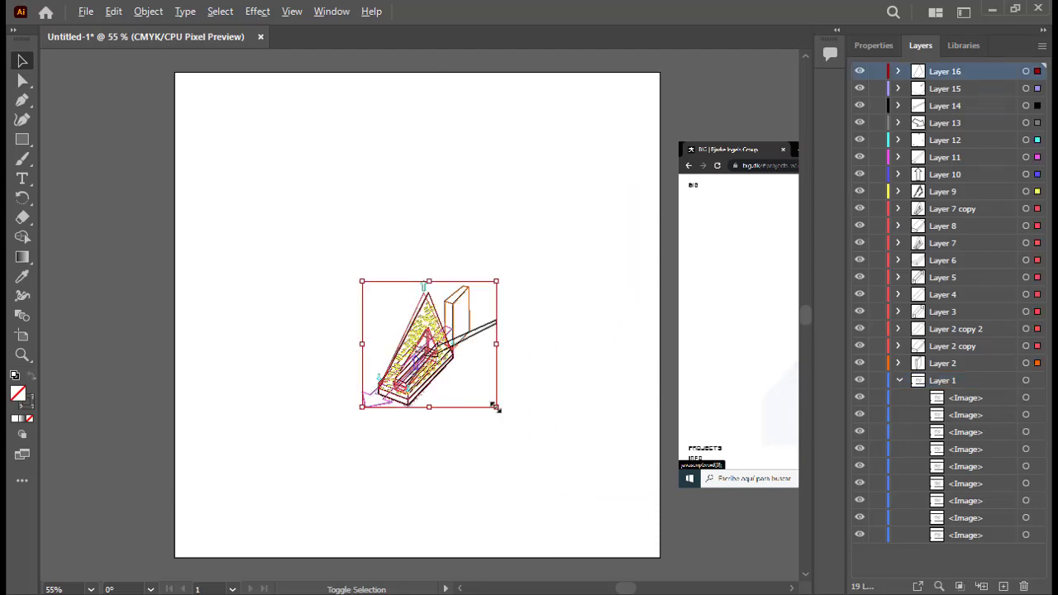
mouse_move(497, 407)
mouse_down()
mouse_move(643, 562)
mouse_move(658, 529)
mouse_up()
click(268, 402)
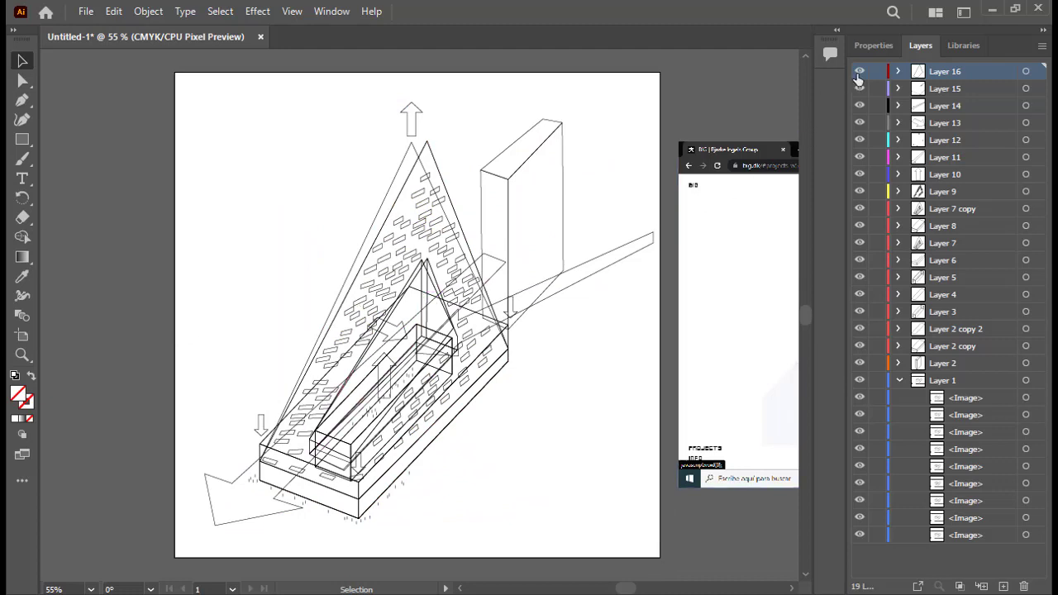
Step: Hide every traced layer except Layer 2 and fill that layer's upright block with white
drag(860, 72, 863, 348)
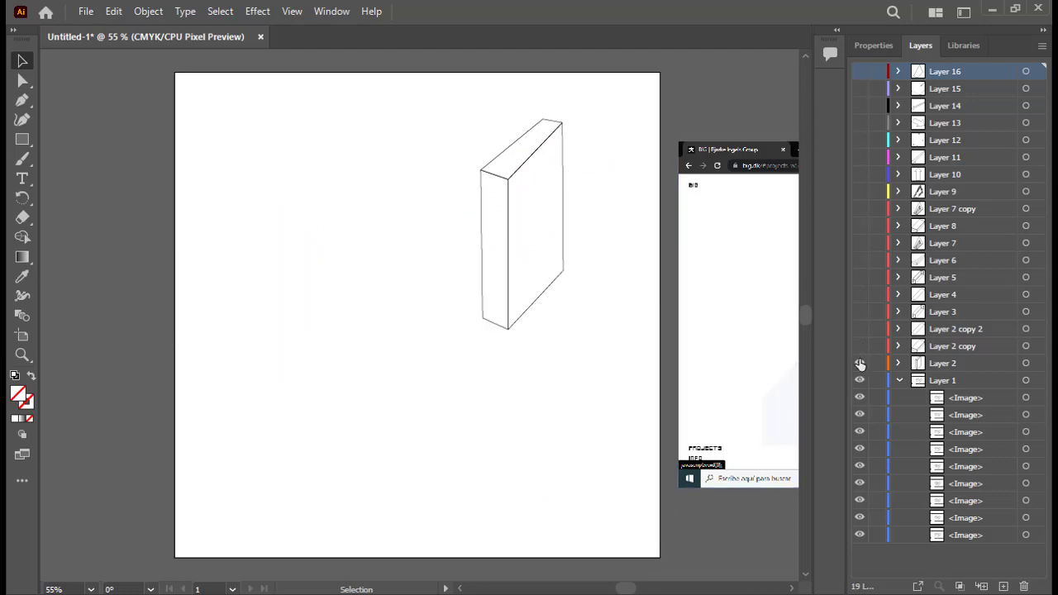
click(860, 363)
click(1026, 364)
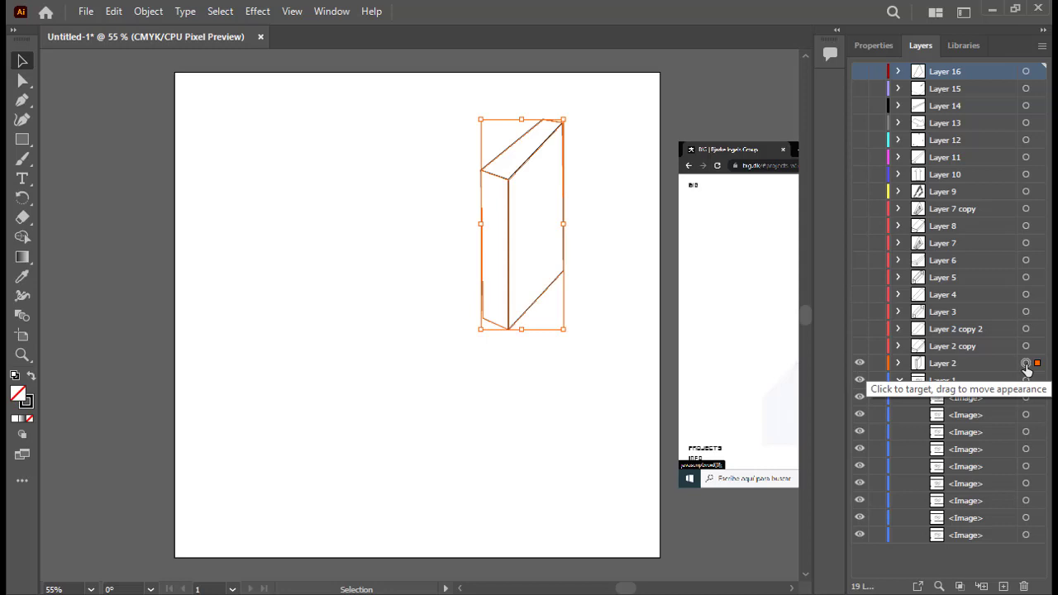
click(869, 47)
click(862, 229)
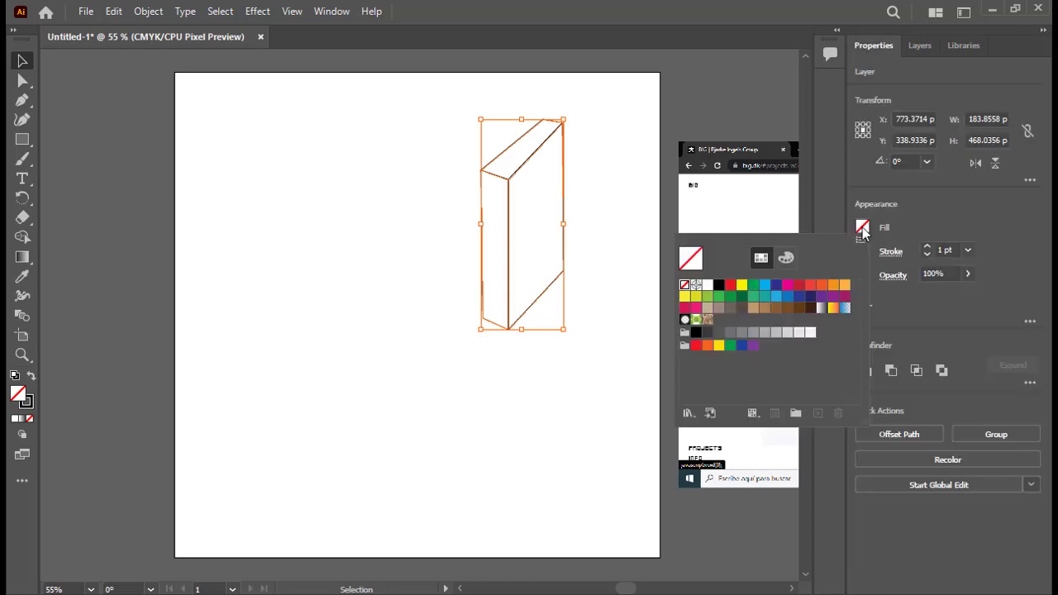
click(707, 285)
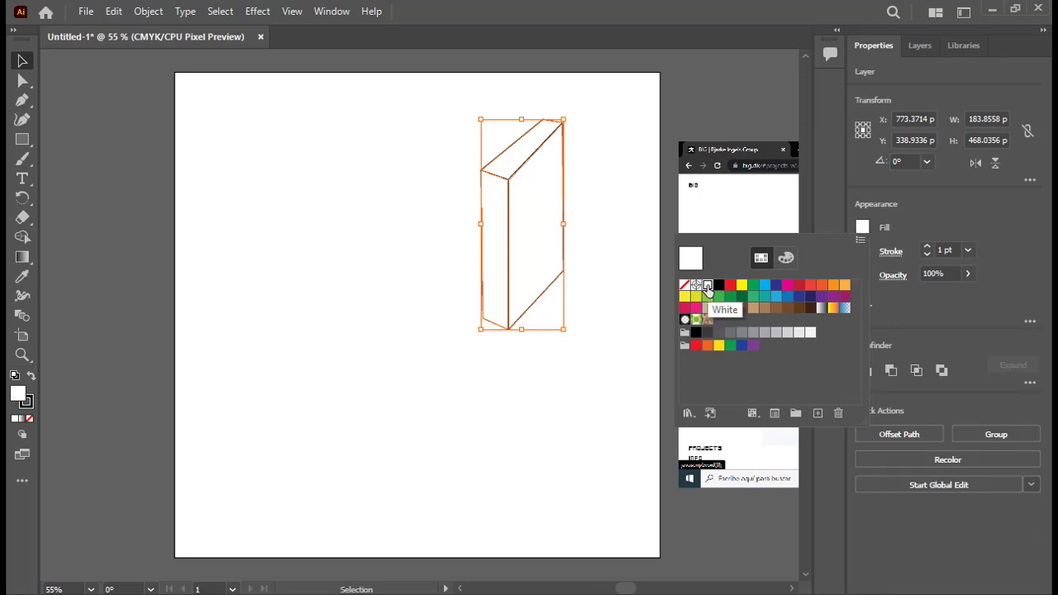
Step: Set the upright block's stroke to 2 pt with bevelled corners and deselect it
click(927, 245)
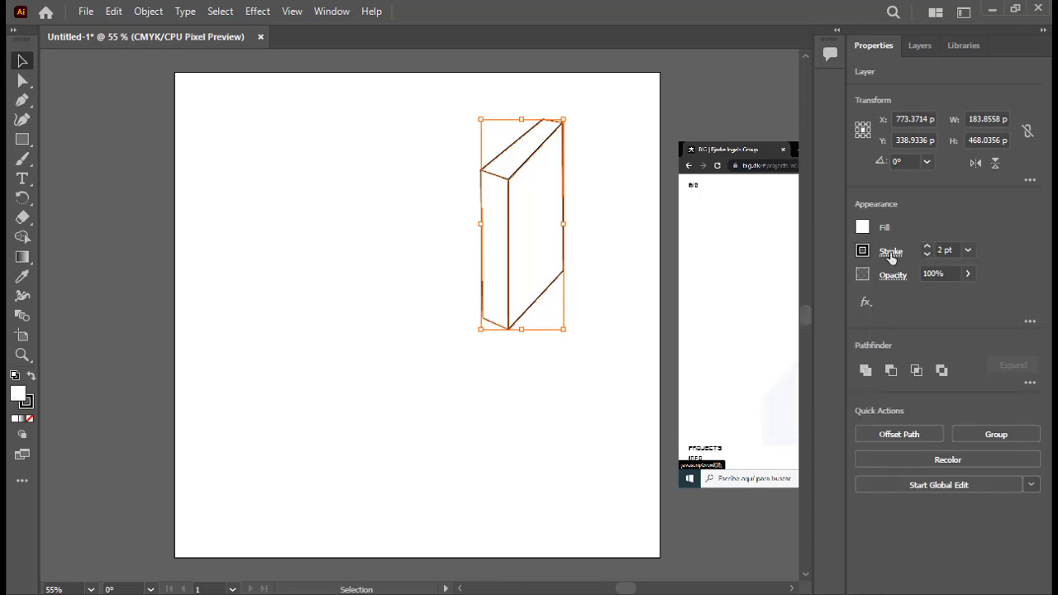
click(890, 252)
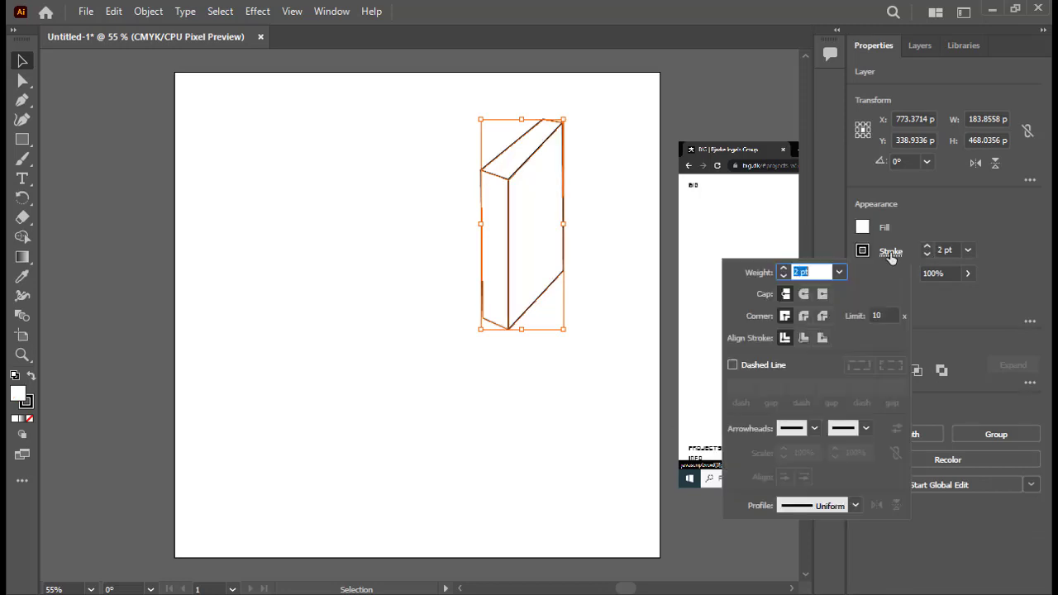
click(822, 318)
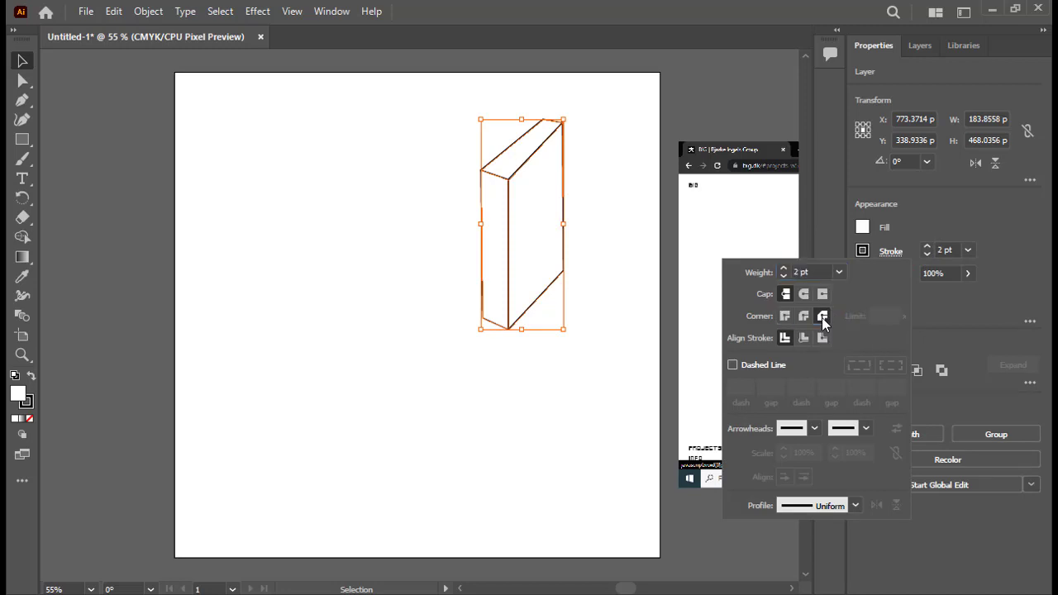
click(669, 299)
click(669, 299)
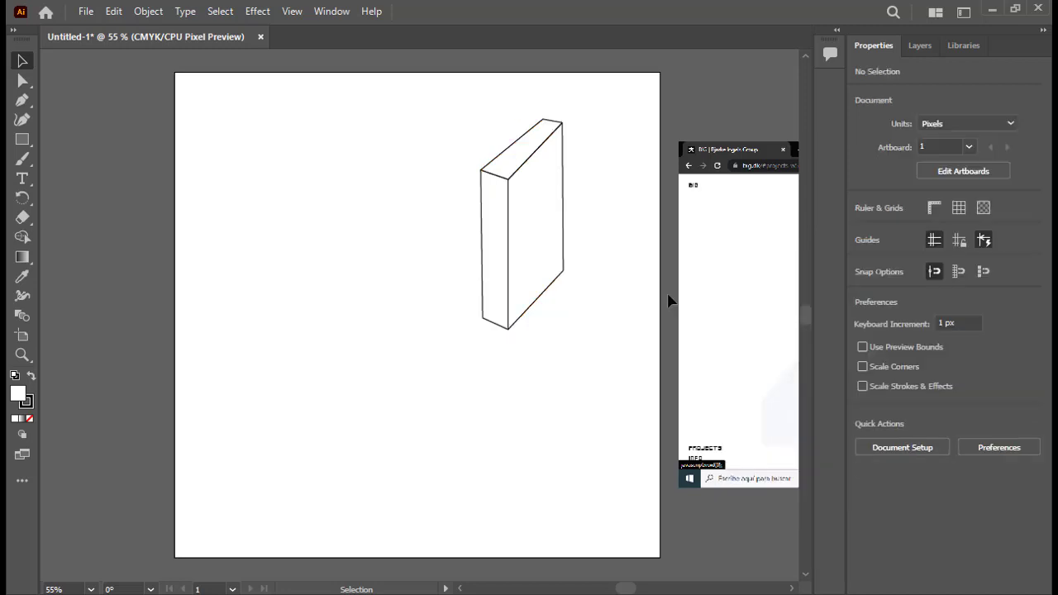
Step: Show Layer 2 copy in place of Layer 2, fill its long block with white and open its stroke options
click(919, 45)
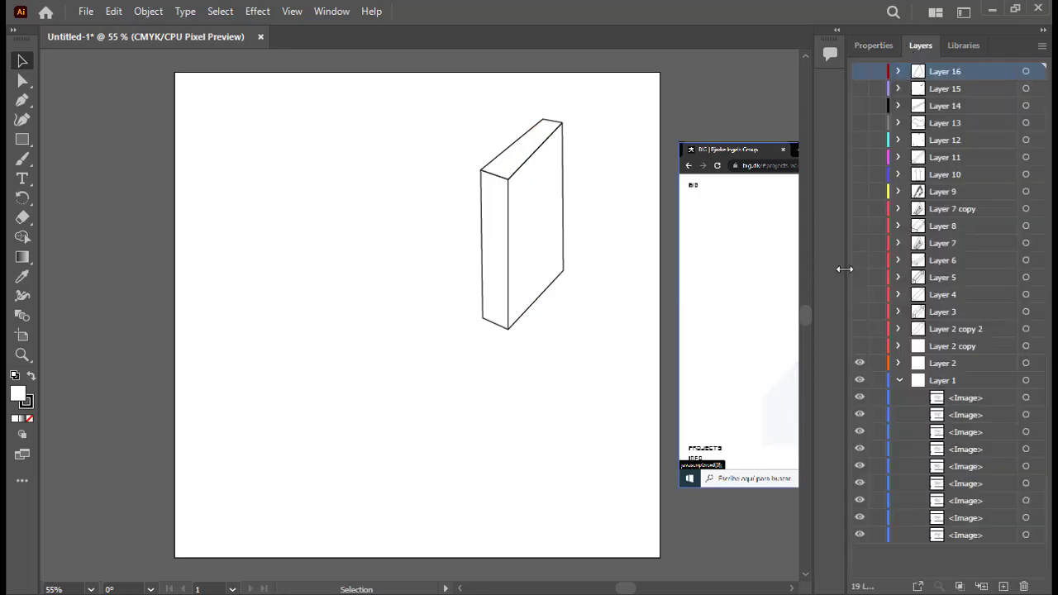
click(860, 346)
click(860, 363)
click(1026, 345)
click(873, 46)
click(862, 228)
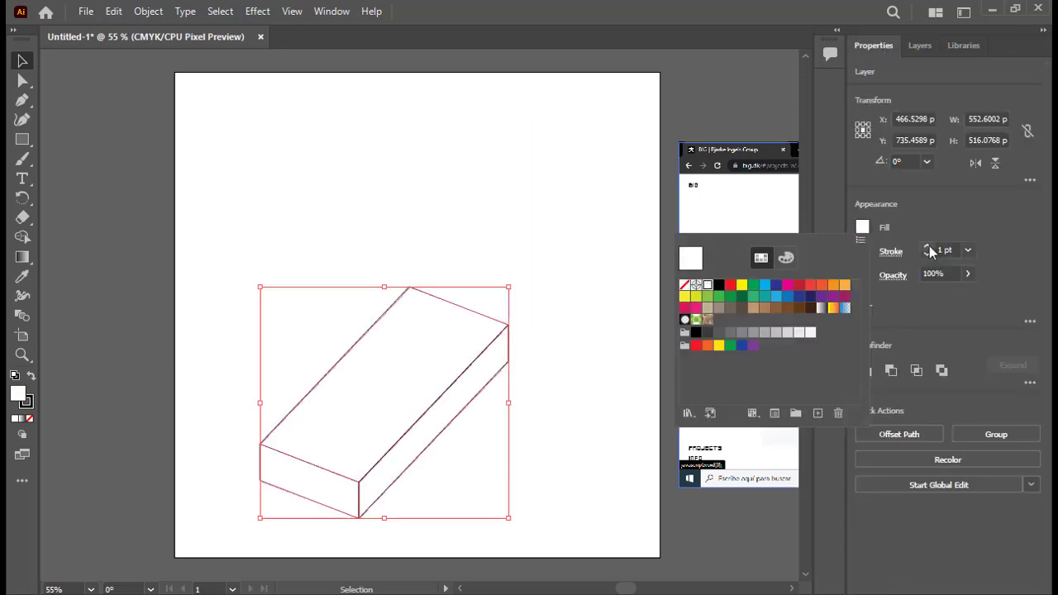
click(891, 251)
click(669, 306)
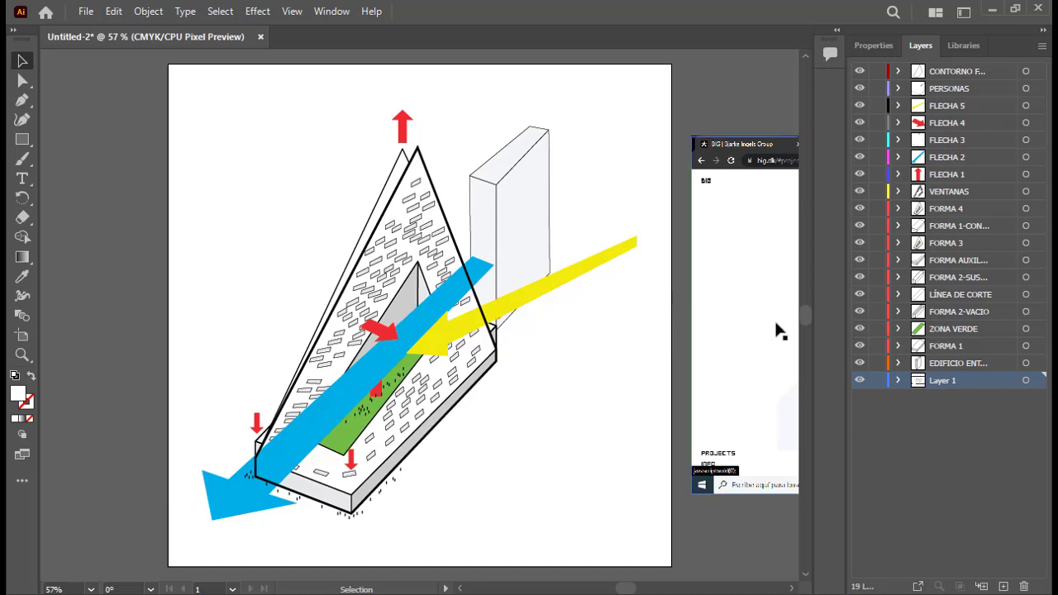
Step: Go through the named layers of the coloured diagram one by one, from the surrounding building up past LÍNEA DE CORTE
click(942, 363)
click(942, 344)
click(943, 331)
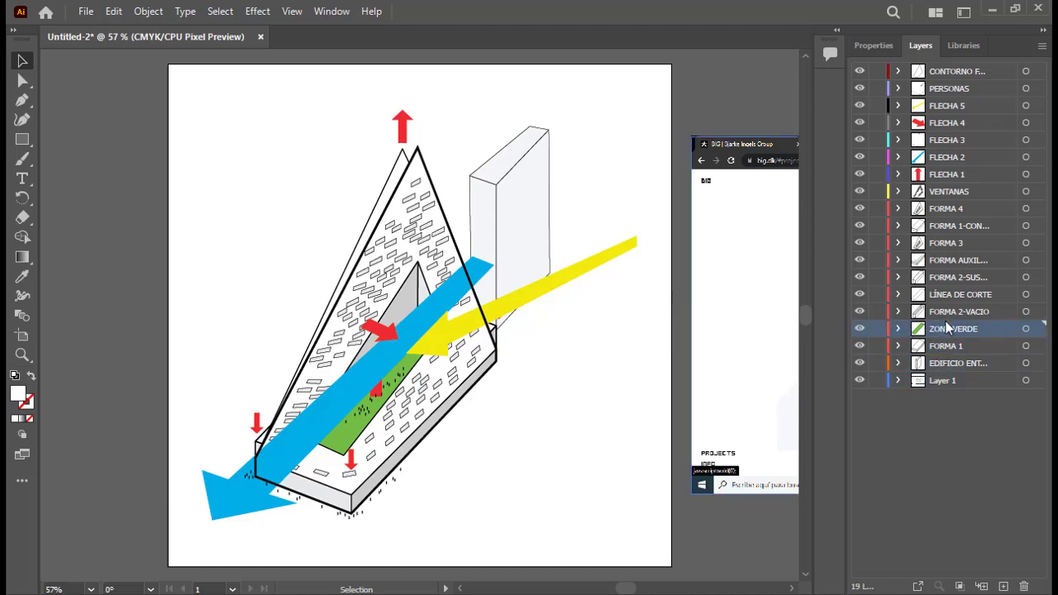
click(951, 314)
click(952, 296)
click(951, 281)
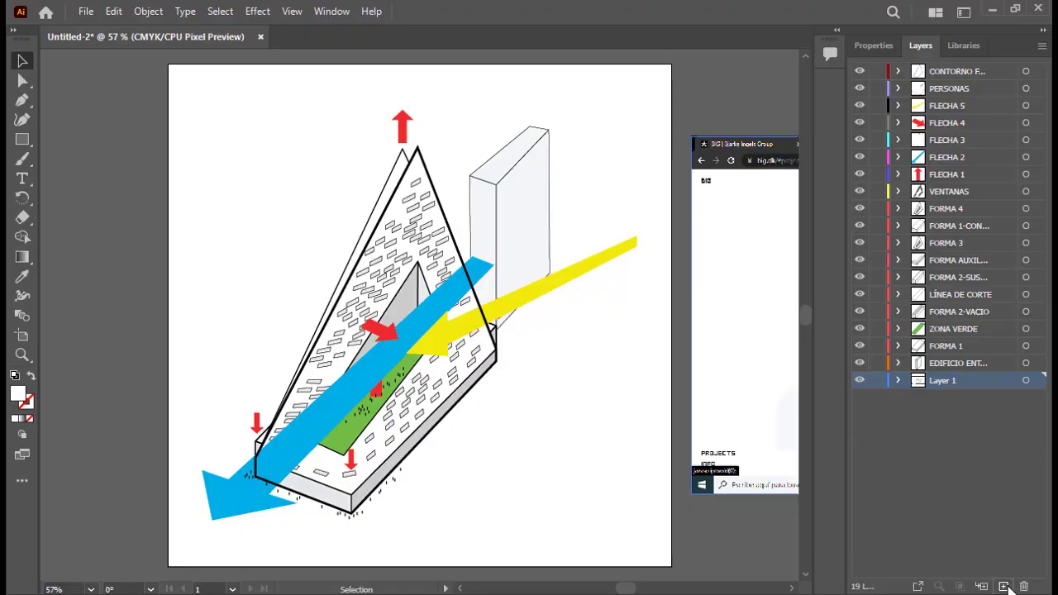
Step: Add a new layer directly above Layer 1 and draw a 1080 by 1080 px rectangle on it covering the whole artboard
click(1004, 587)
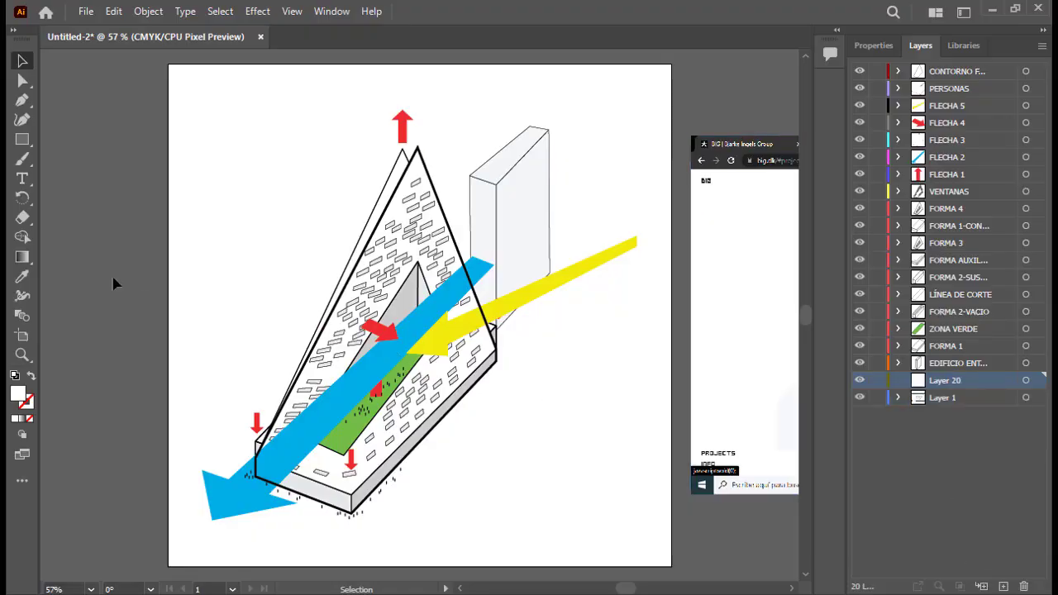
key(m)
drag(178, 81, 659, 555)
drag(659, 317, 672, 318)
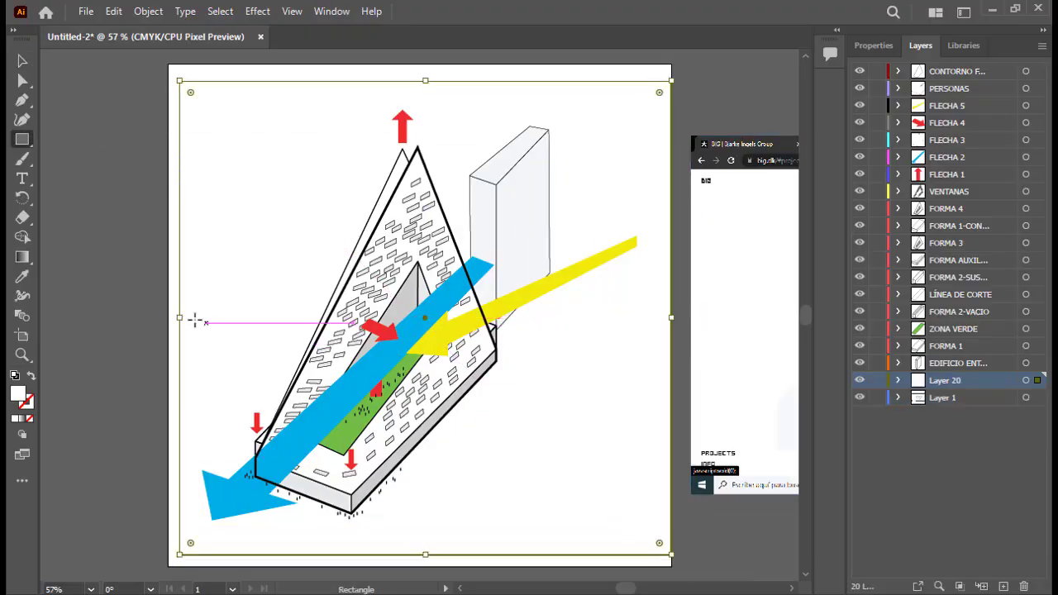
drag(180, 318, 169, 318)
drag(419, 81, 421, 64)
drag(420, 554, 421, 566)
Step: Fill the artboard-sized rectangle with the dark grey swatch C=0 M=0 Y=0 K=80
click(873, 44)
click(863, 227)
click(719, 333)
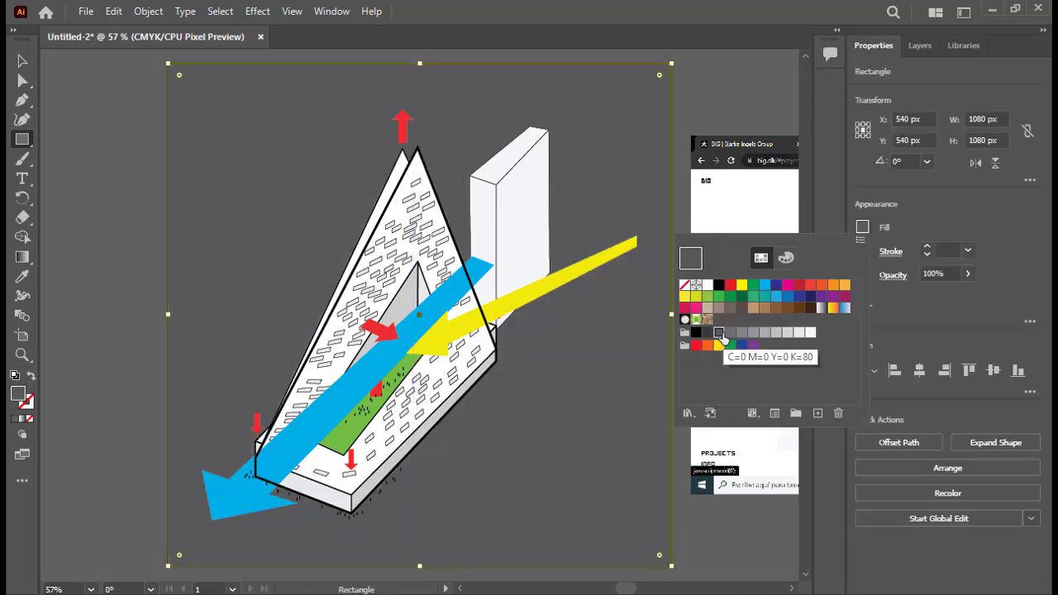
click(917, 219)
Step: Rename the background rectangle's layer as FONDO
click(920, 44)
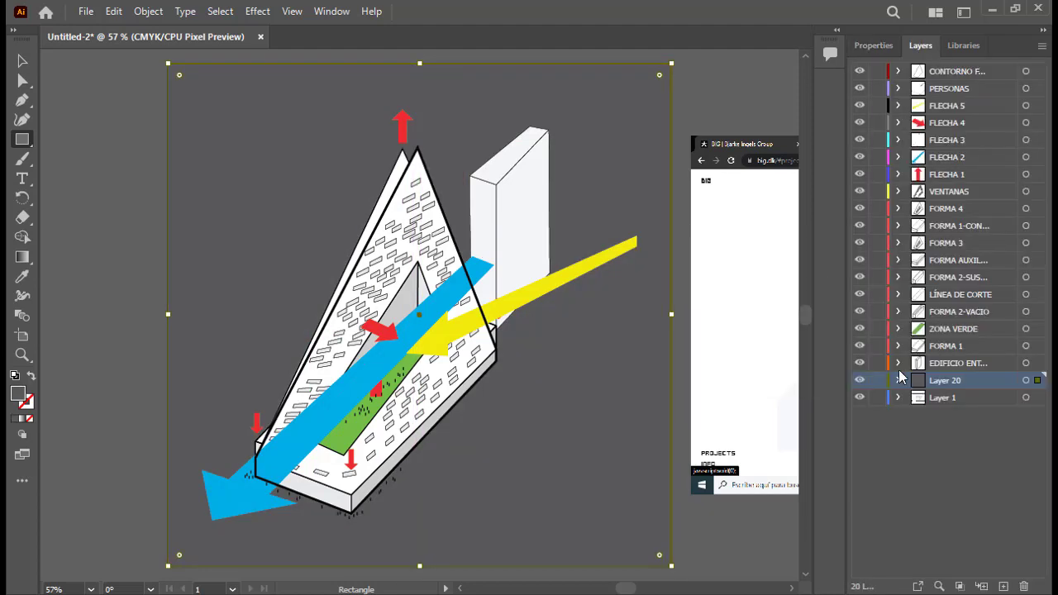
double_click(950, 380)
text(FM)
key(Return)
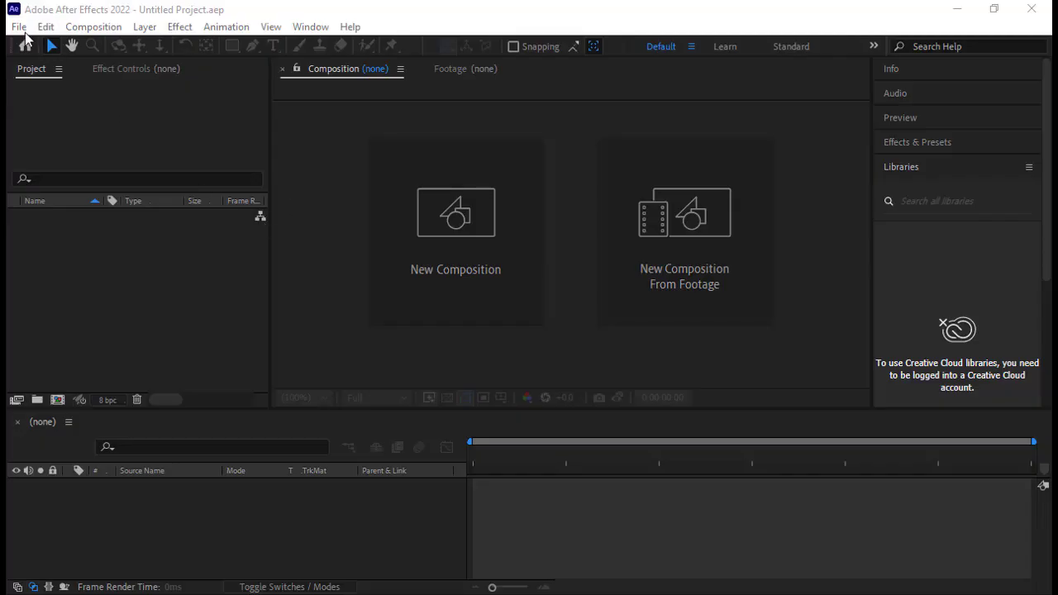
Step: Switch to After Effects and import 57 WEST.ai as a Composition with footage dimensions set to Layer Size
click(19, 26)
mouse_move(49, 213)
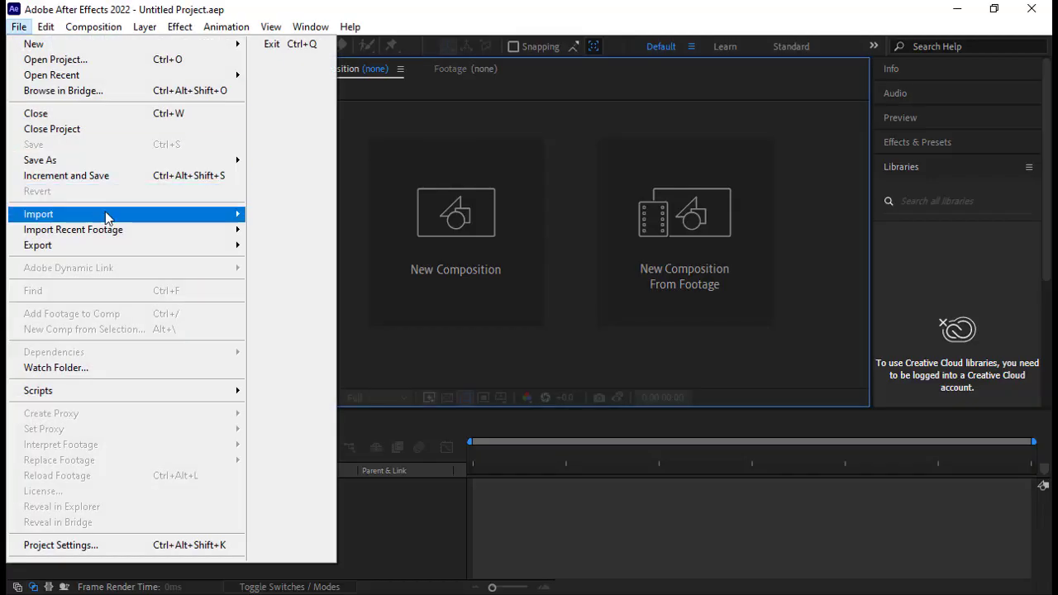
click(290, 212)
click(238, 172)
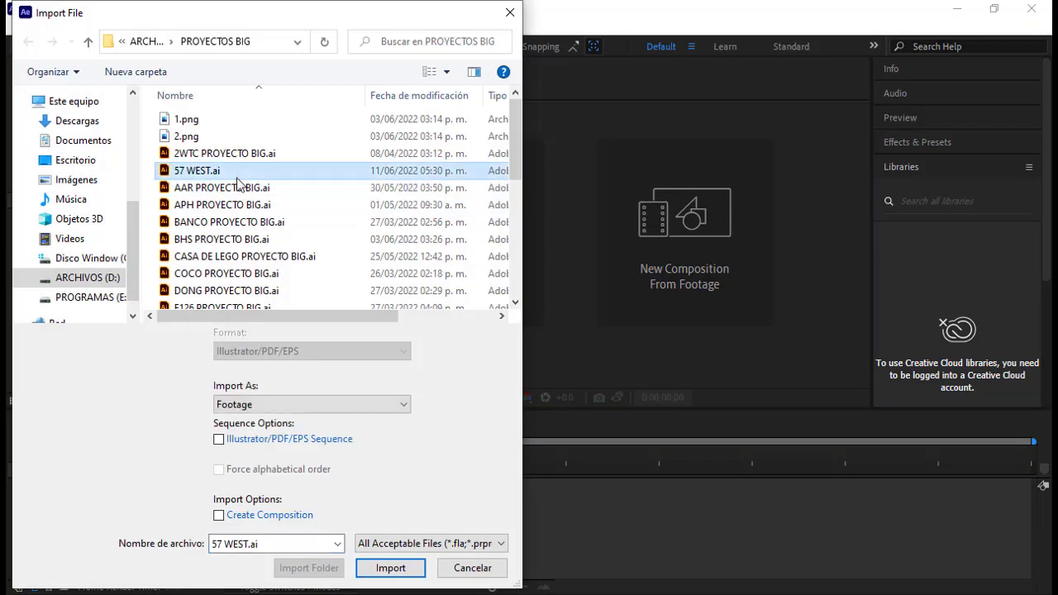
click(390, 568)
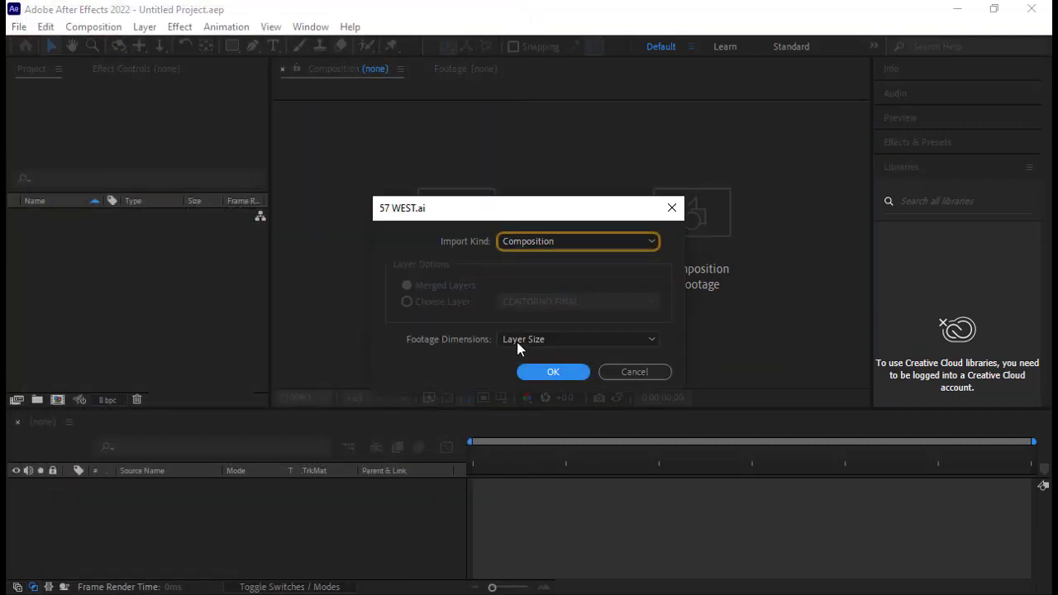
click(584, 243)
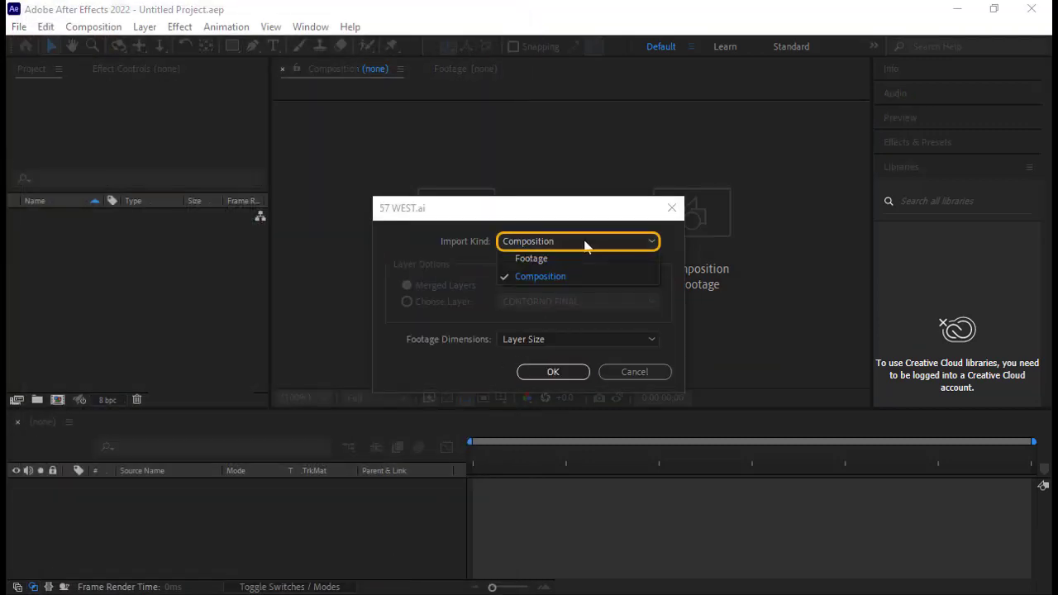
click(565, 280)
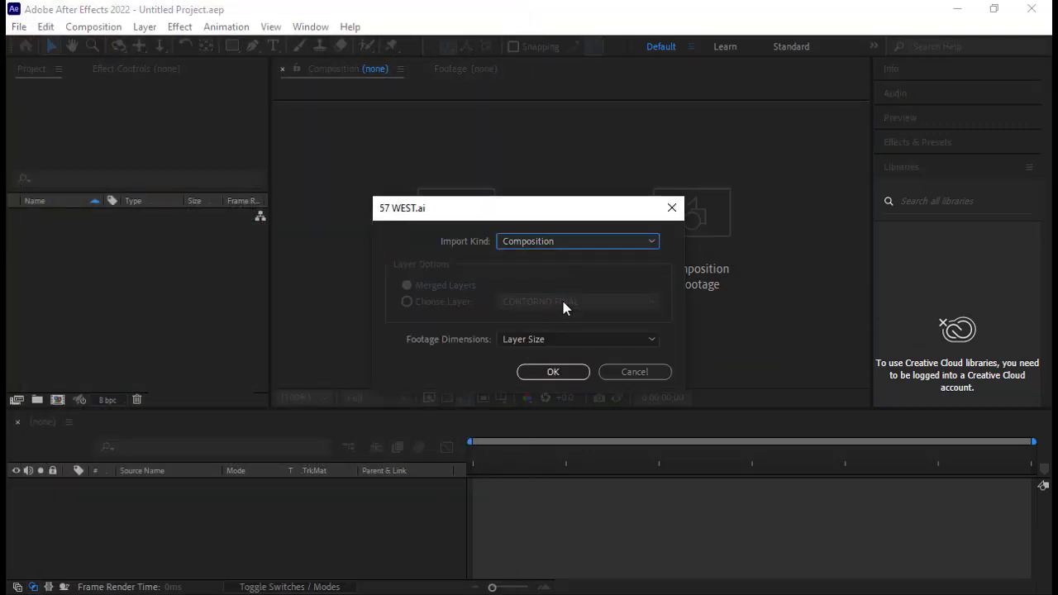
click(553, 373)
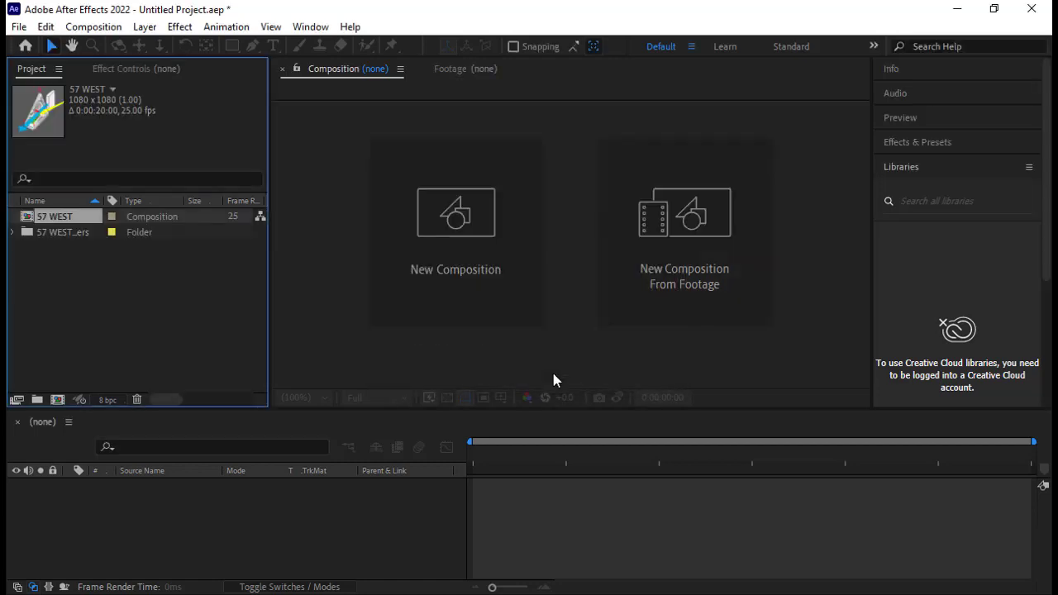
Step: Open the imported 57 WEST composition and accept its settings of 1080 by 1080 px, 25 fps and 20 seconds
double_click(54, 217)
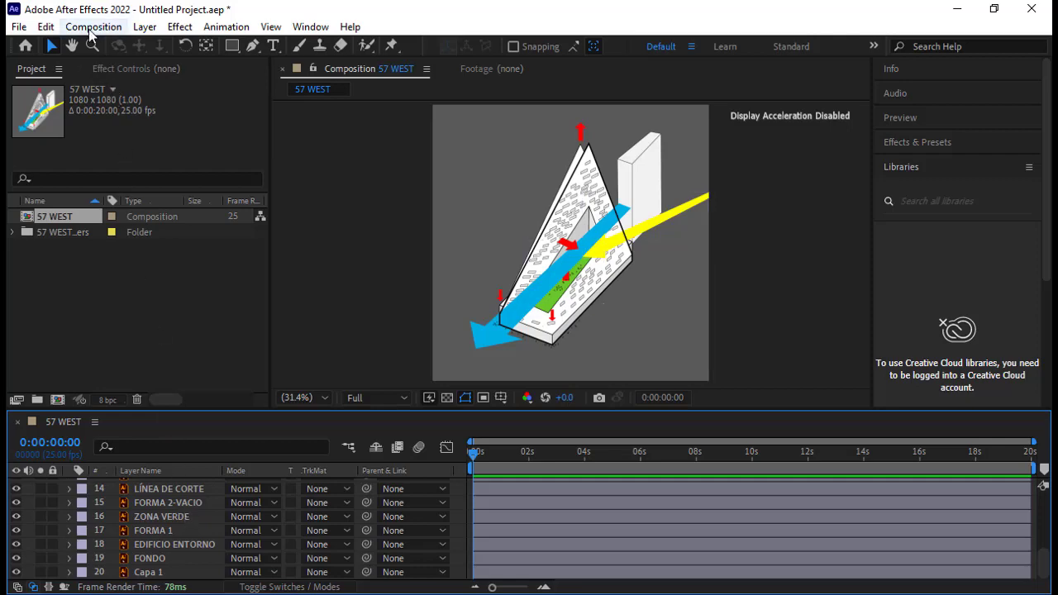
click(91, 27)
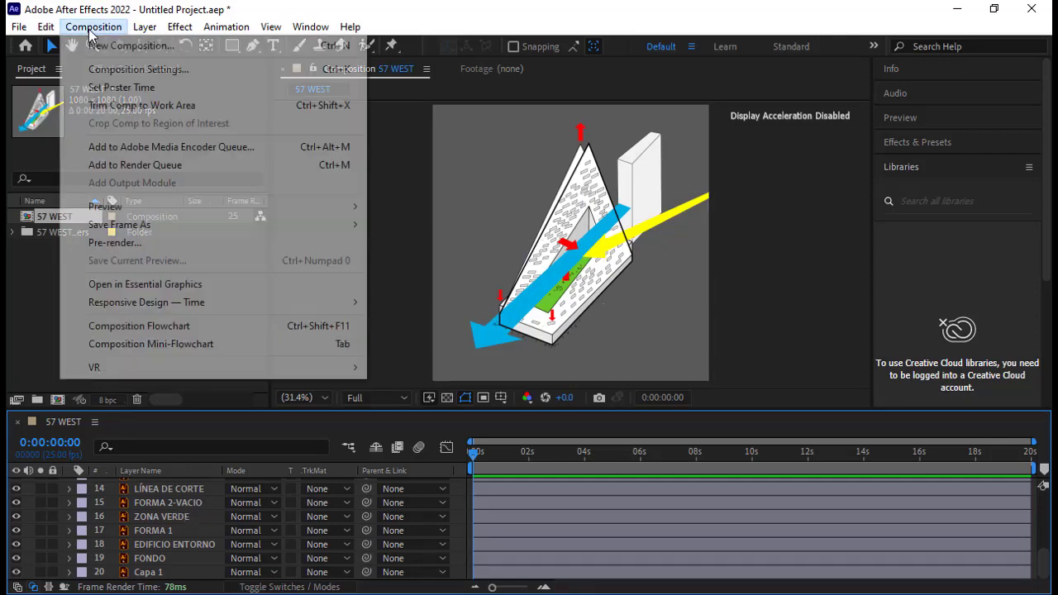
click(130, 70)
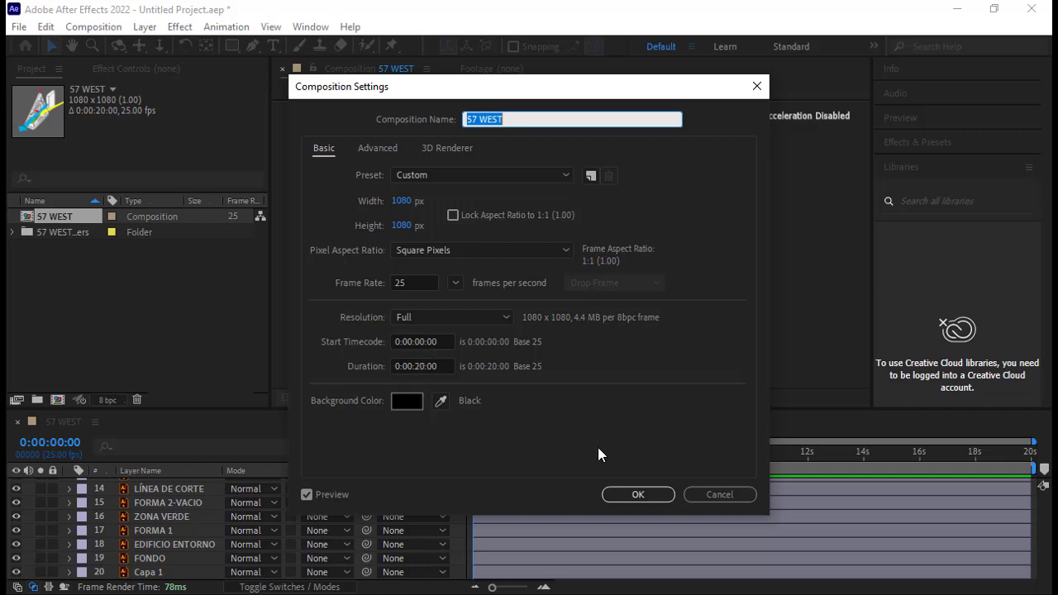
click(638, 495)
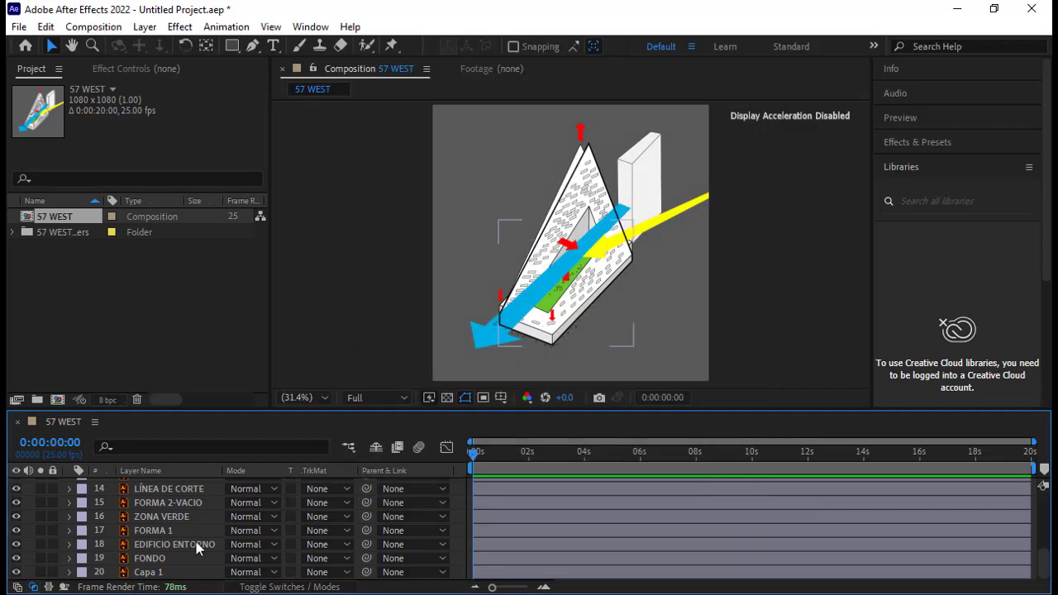
Step: Delete the Capa 1 layer and create shapes from all the remaining vector layers, from FONDO to CONTORNO FINAL
click(165, 572)
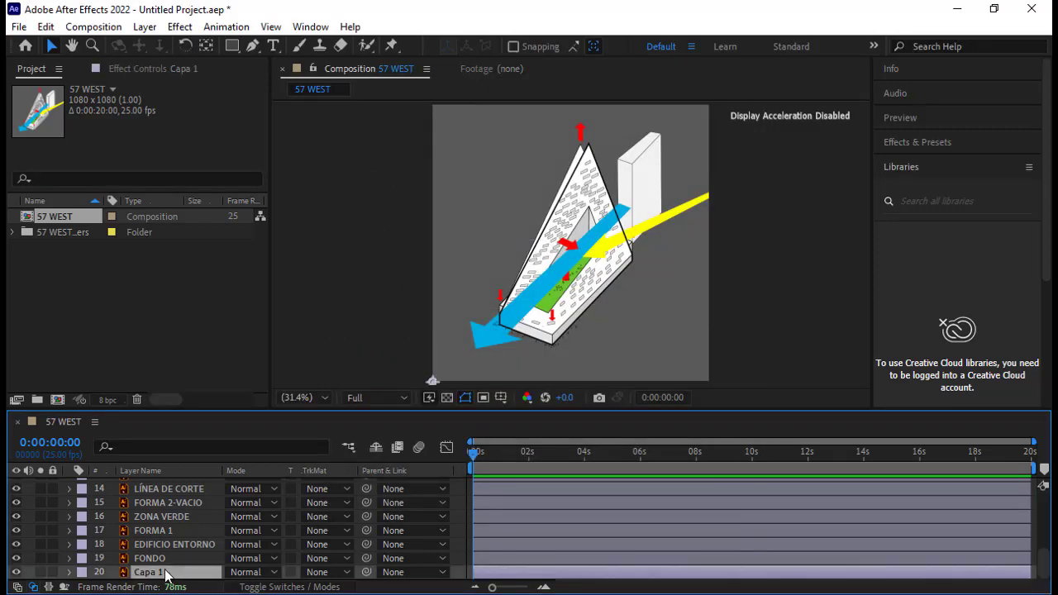
key(Delete)
click(166, 572)
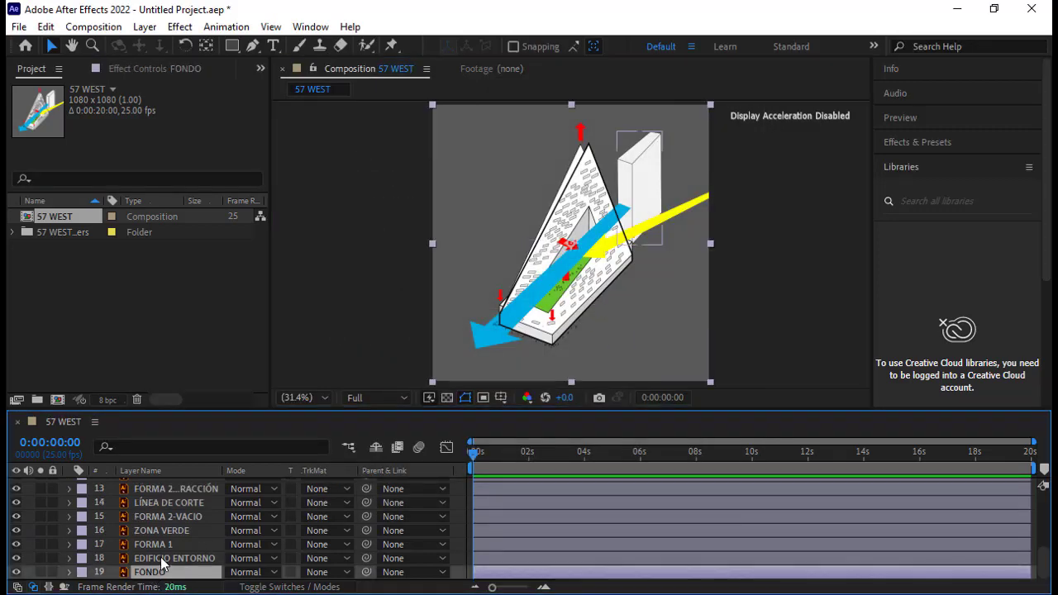
scroll(161, 530, up, 4)
shift+click(163, 485)
right_click(162, 483)
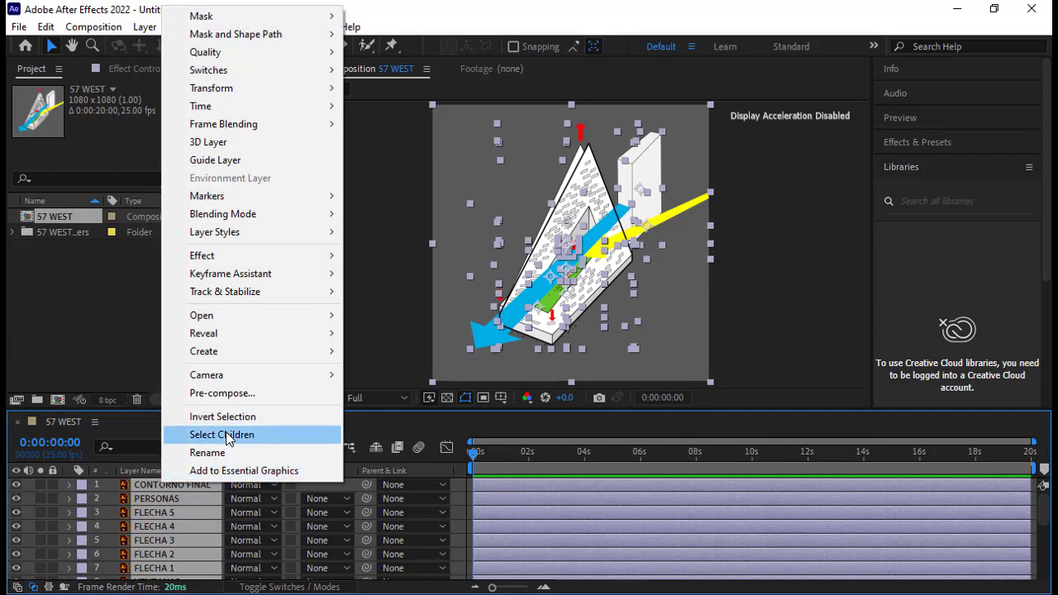
mouse_move(264, 354)
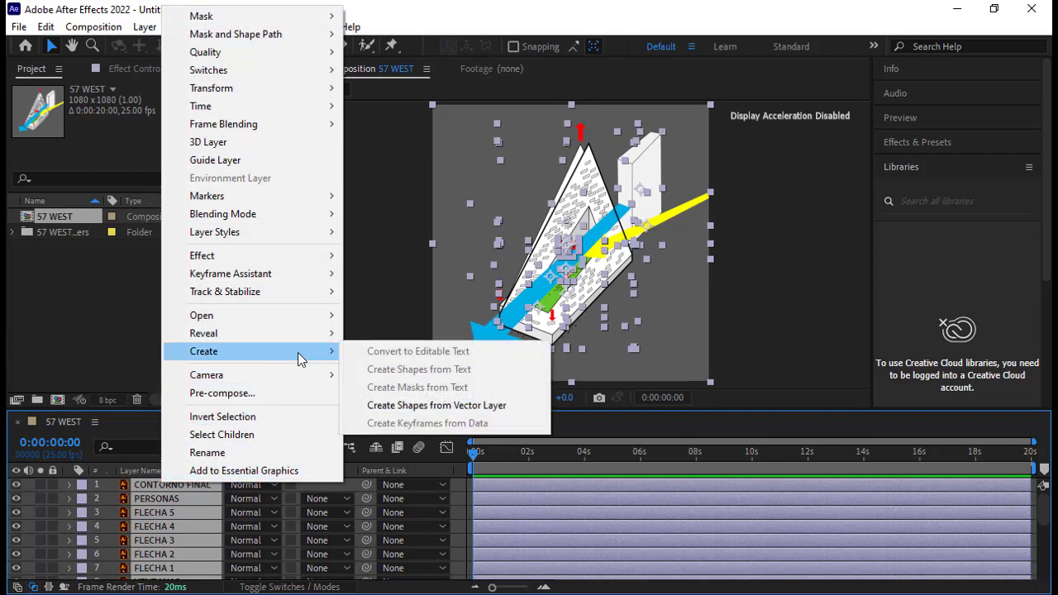
click(392, 406)
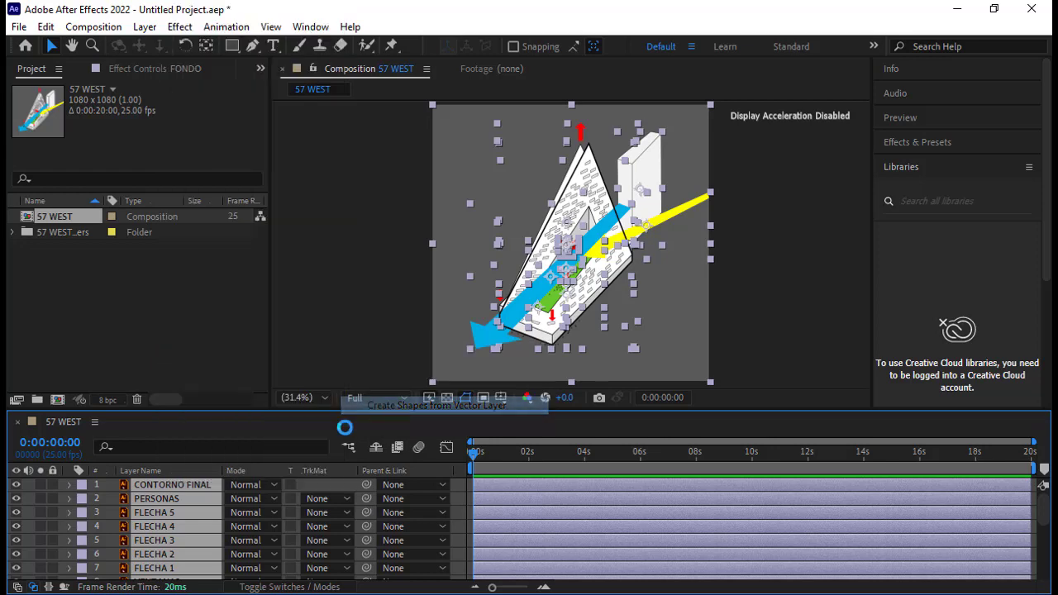
Step: Delete the original Illustrator layers from the timeline, keeping only the Outlines shape layers
scroll(157, 561, down, 4)
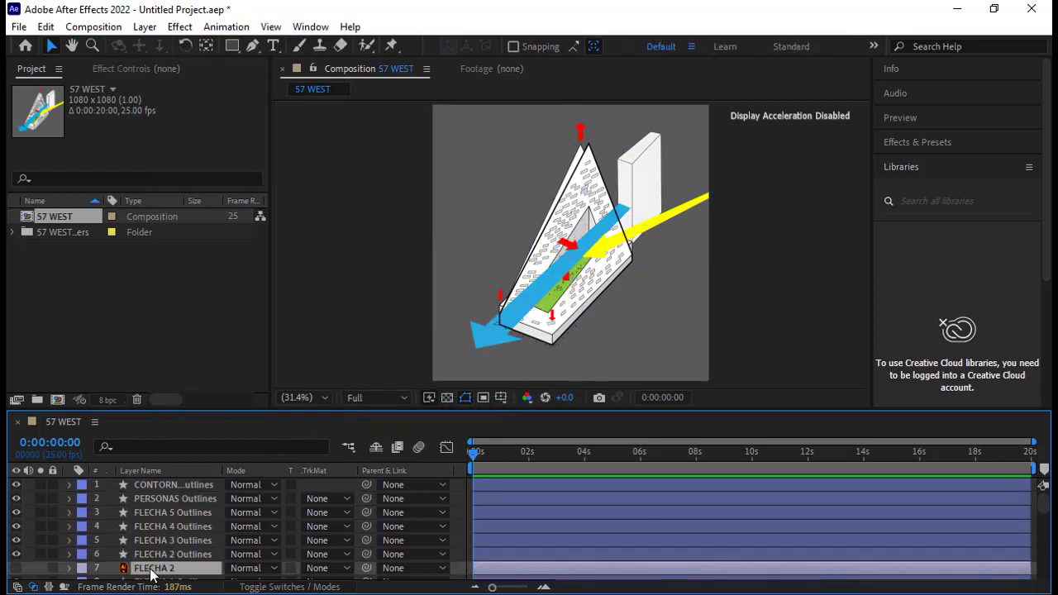
click(151, 554)
scroll(152, 560, down, 2)
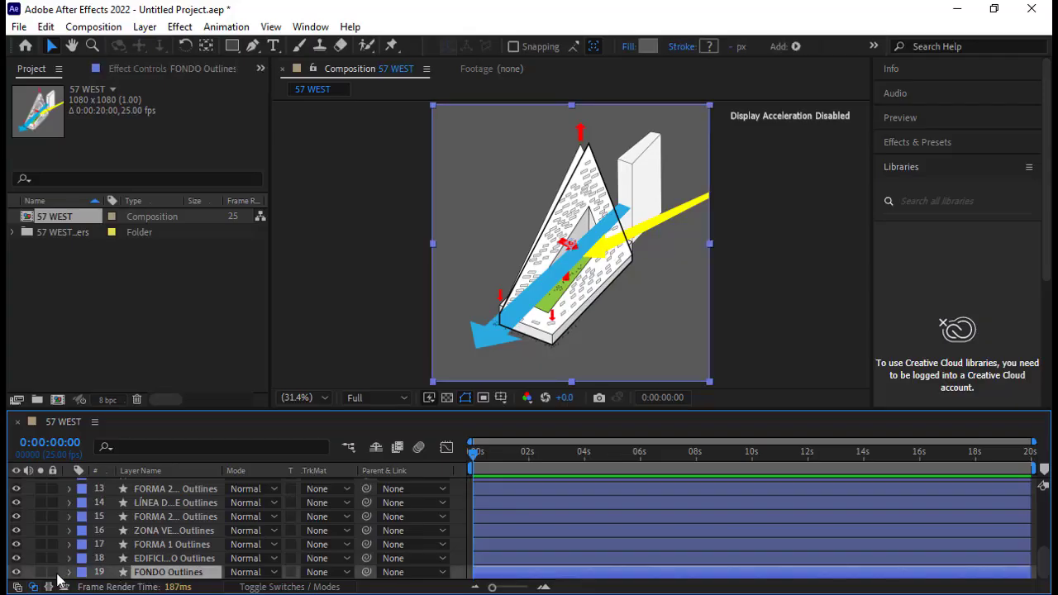
Step: Lock the FONDO Outlines layer and go through Groups 1 to 3 in the contents of FORMA 1 Outlines
click(53, 573)
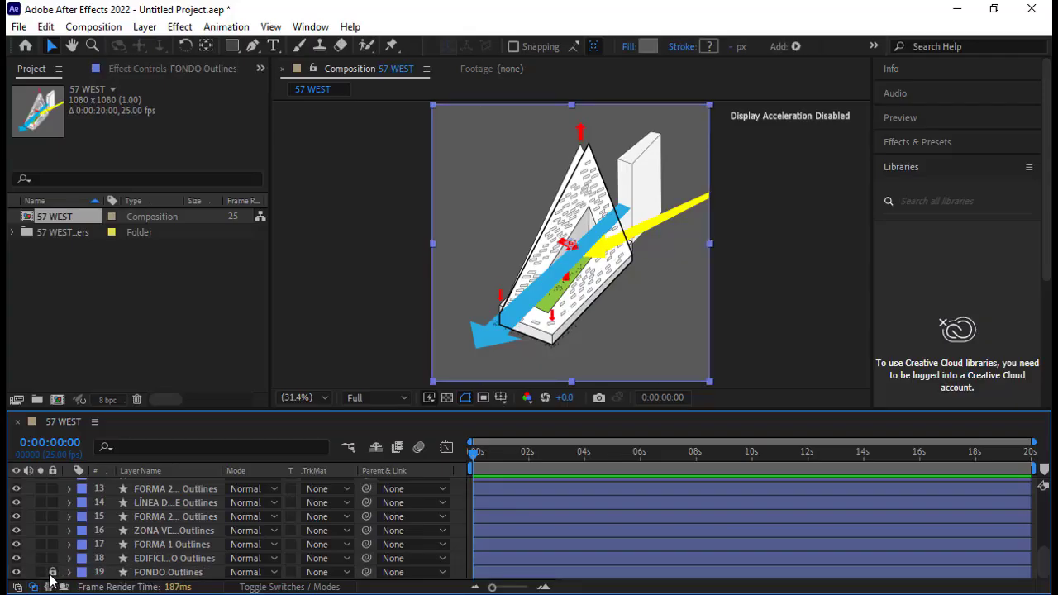
click(321, 358)
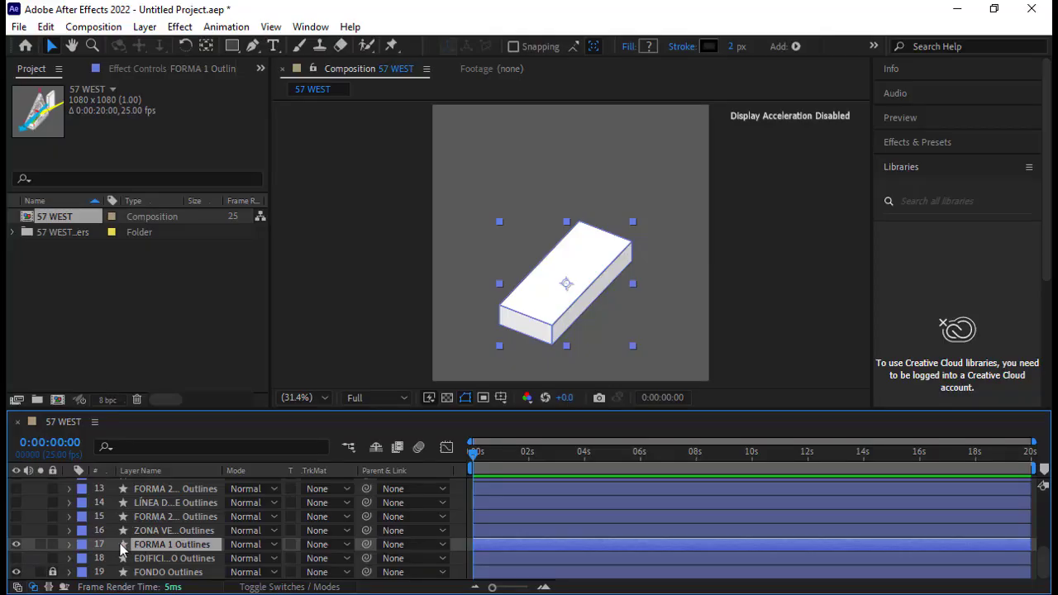
click(70, 544)
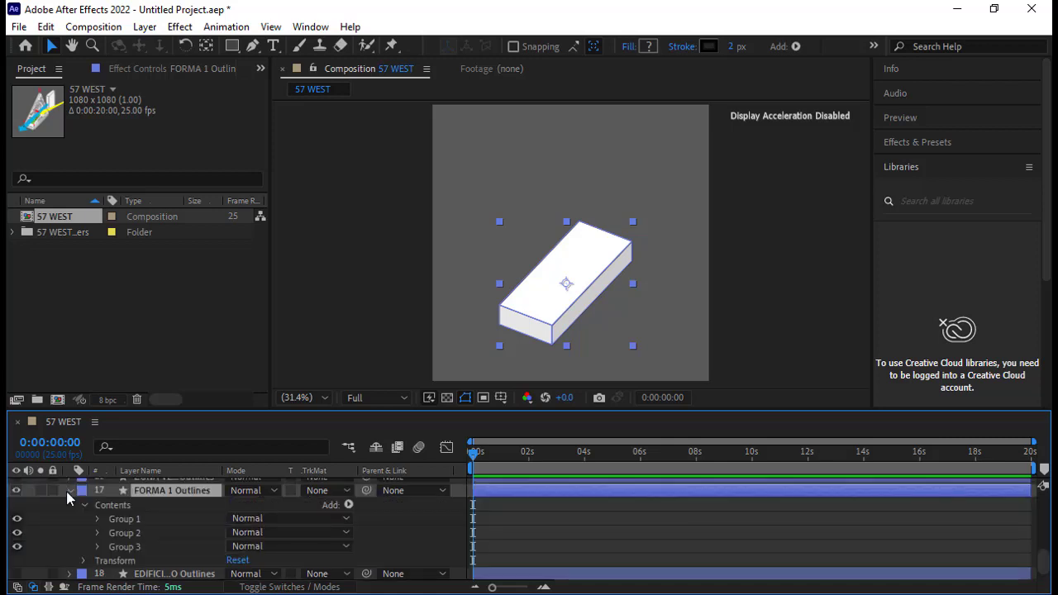
click(122, 519)
click(124, 533)
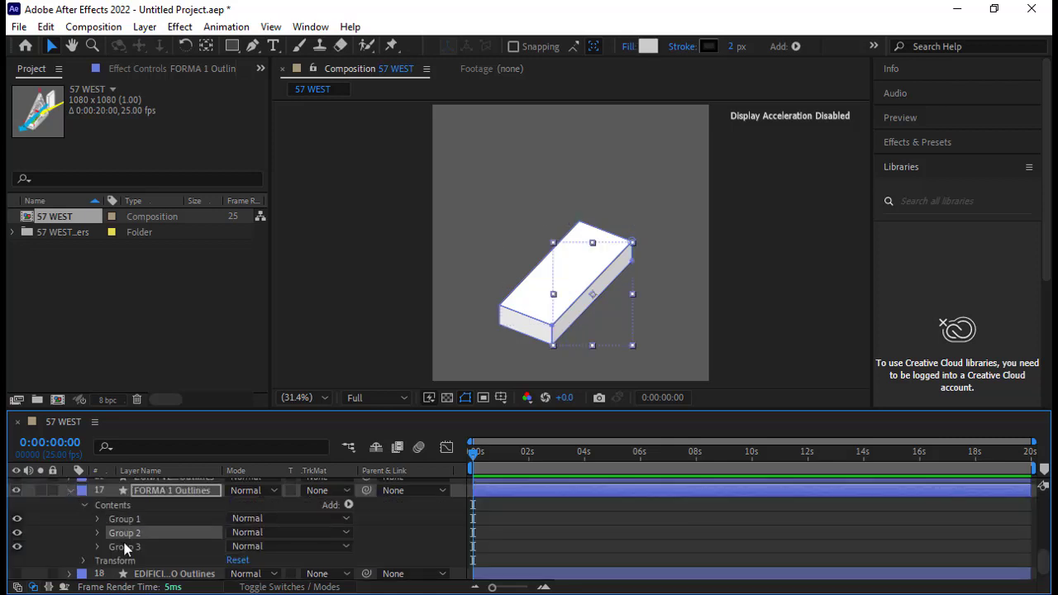
click(124, 547)
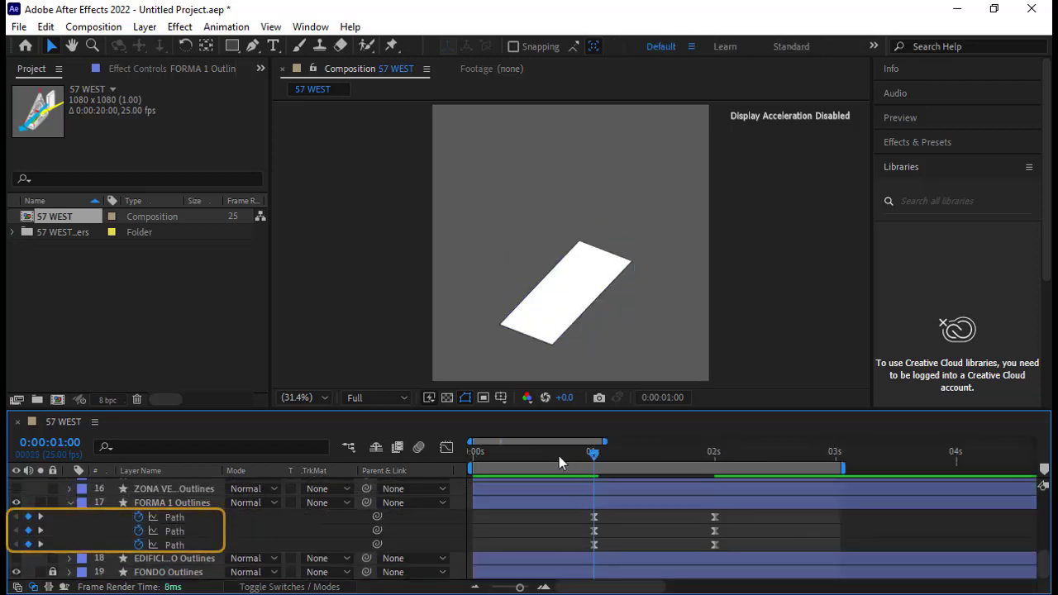
Step: Preview the FORMA 1 path animation from the start of the timeline
click(536, 454)
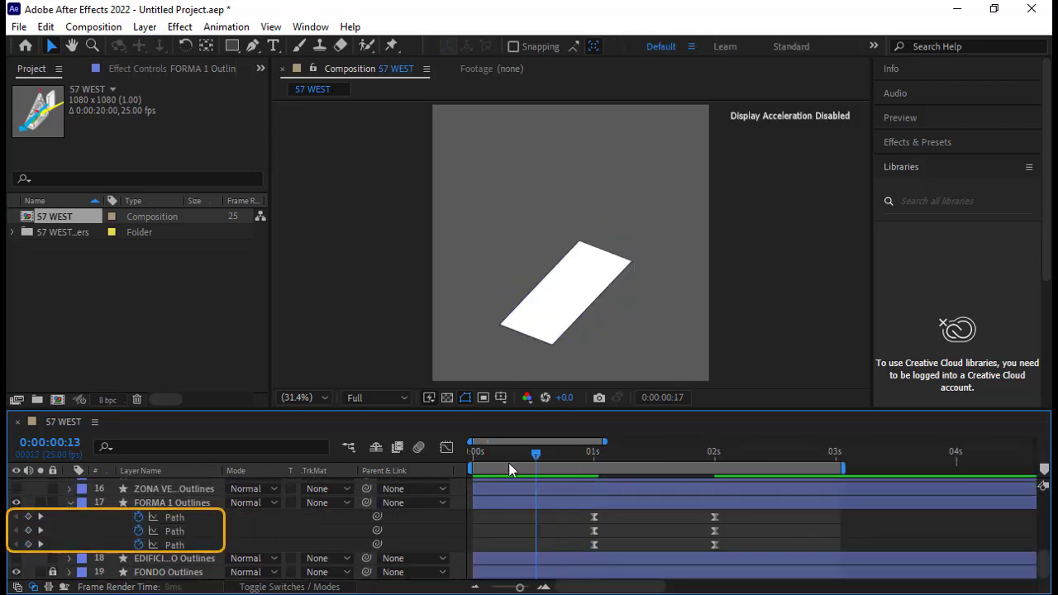
drag(509, 463, 450, 468)
key(space)
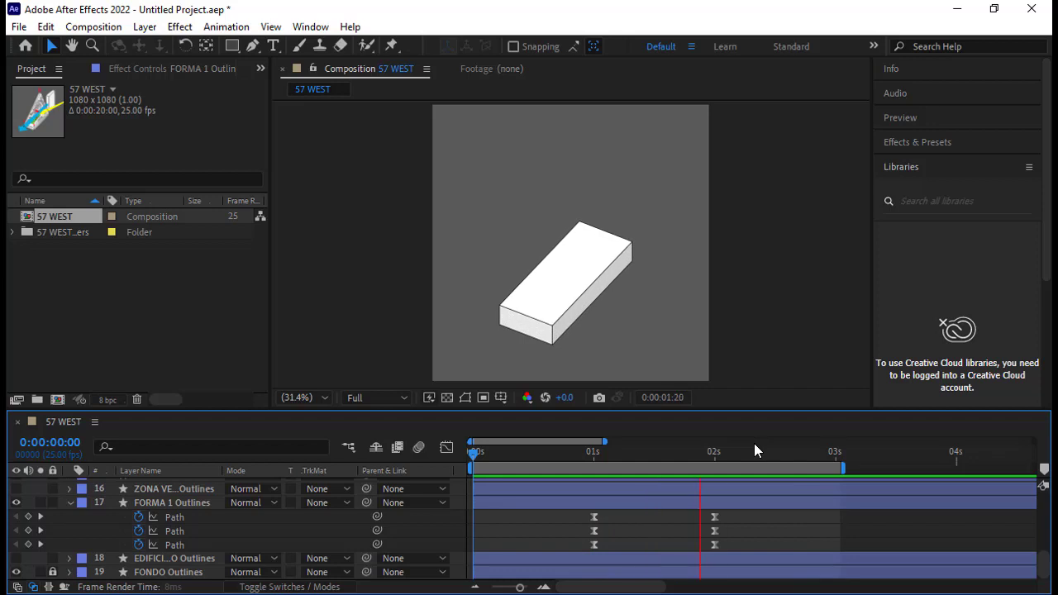
key(space)
Step: At 0:00:01:00, add Trim Paths to Group 1 of FORMA 1 Outlines and expand its properties
drag(608, 458, 595, 457)
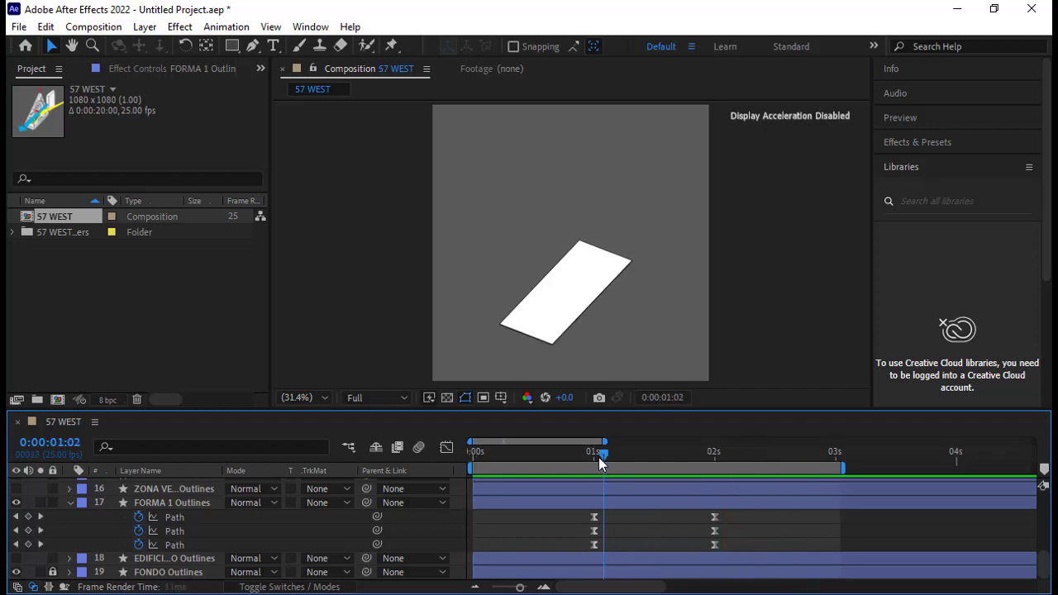
click(73, 507)
click(70, 504)
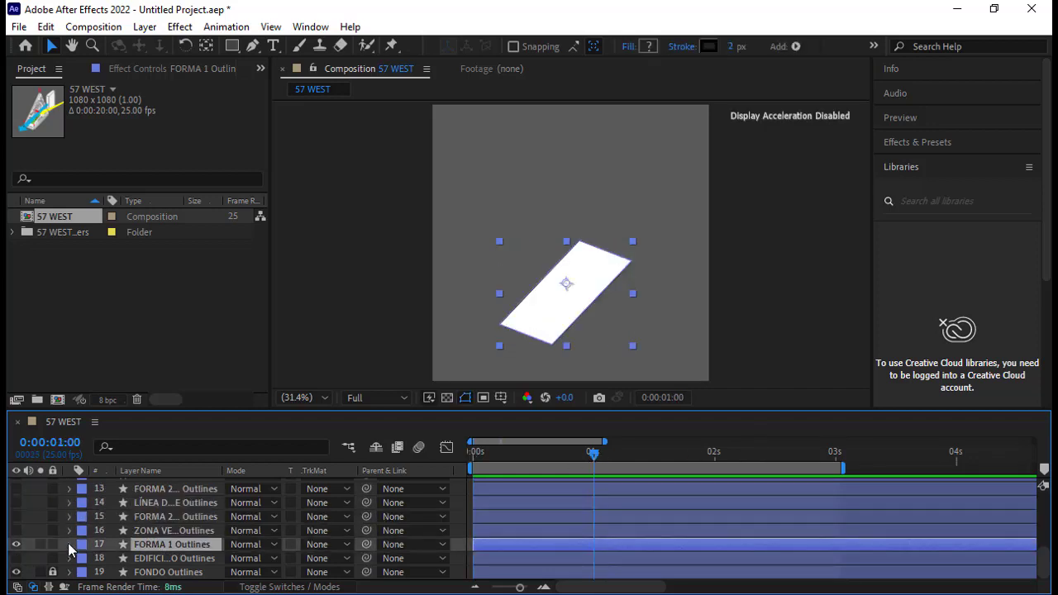
click(70, 544)
click(85, 558)
click(124, 545)
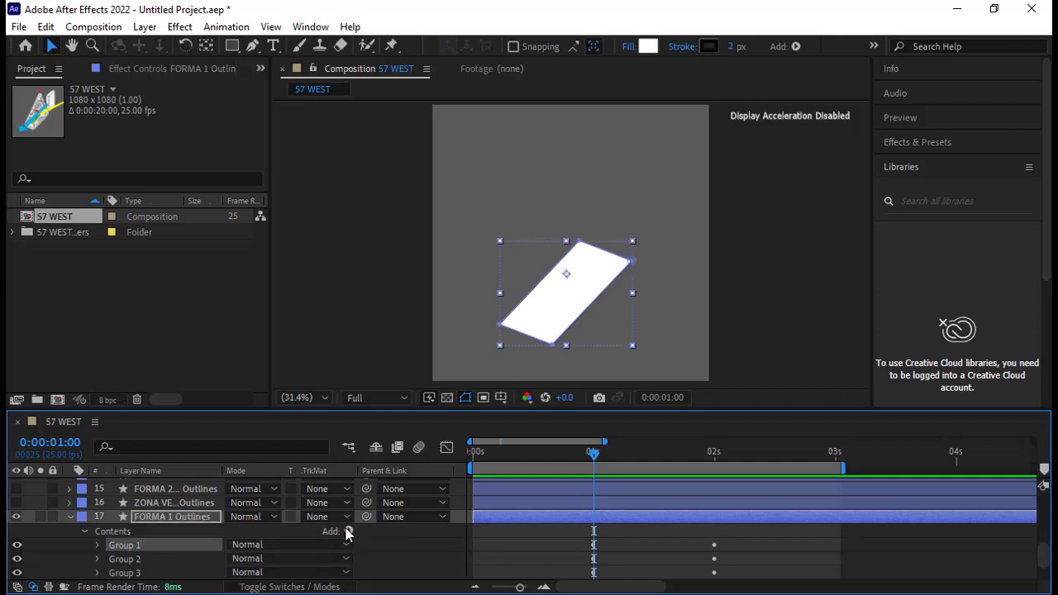
click(348, 531)
click(389, 439)
click(111, 532)
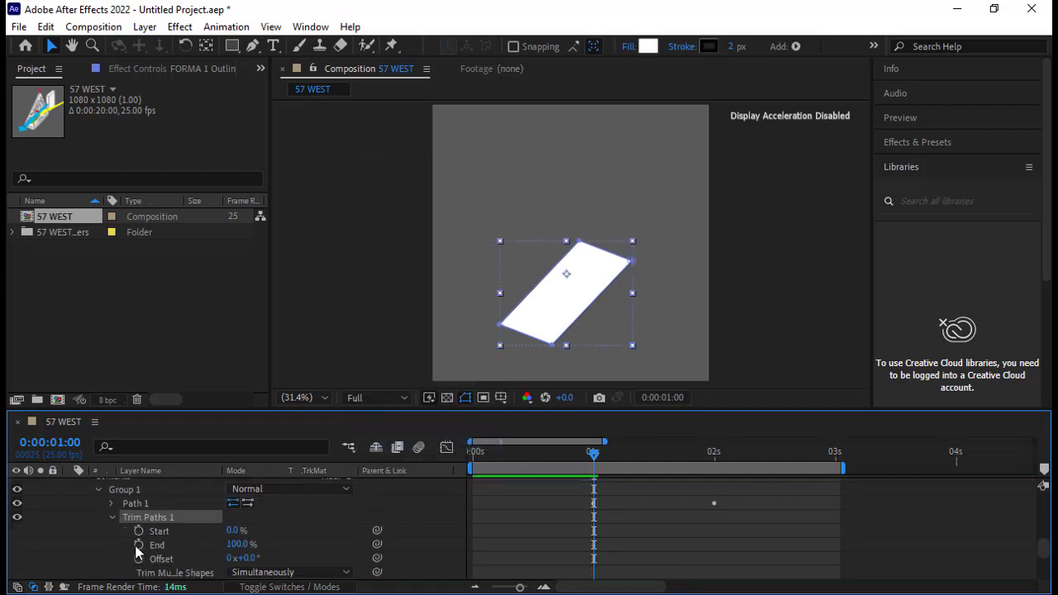
Step: Keyframe the End of Group 1's Trim Paths at 100% on 0:00:01:00 and 0% on 0:00:00:00
click(139, 545)
key(Home)
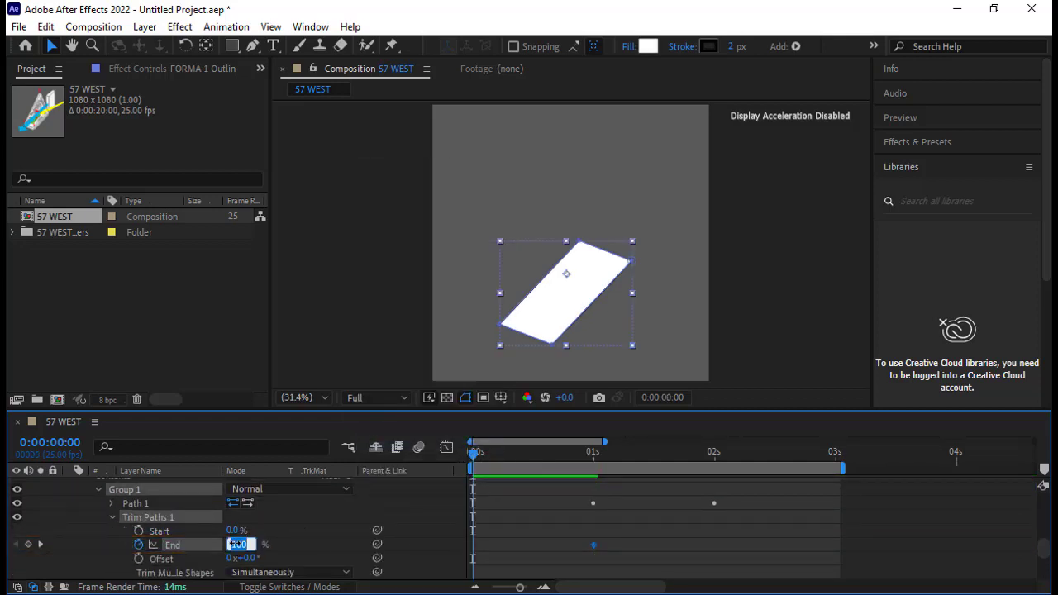
text(0)
key(Return)
Step: Keyframe the opacity of Group 1's Fill at 100% on 0:00:01:00 and 0% one frame earlier on 0:00:00:24
scroll(168, 550, down, 2)
key(k)
click(128, 559)
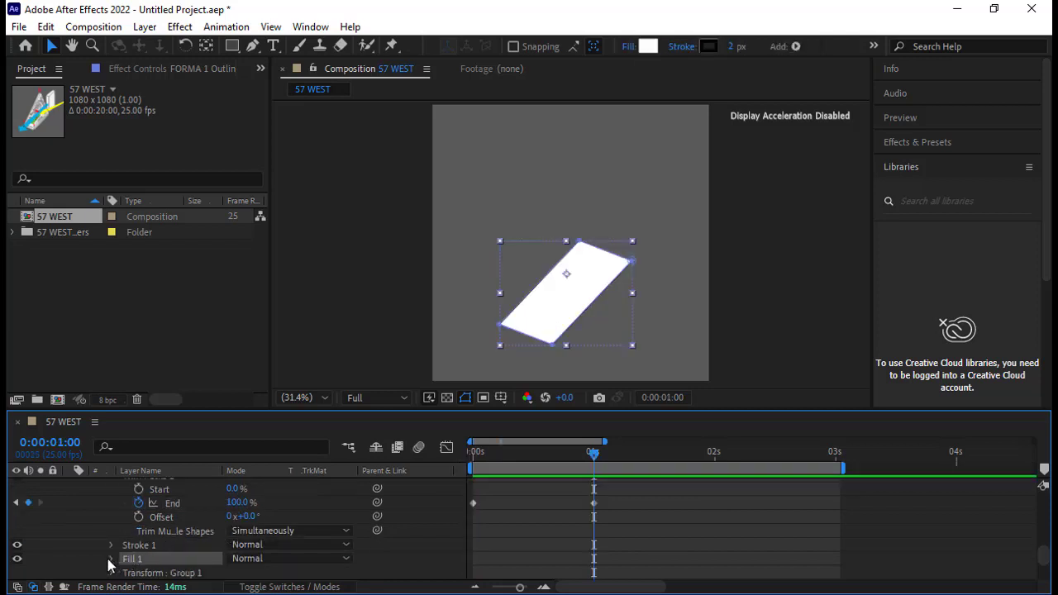
click(110, 559)
click(139, 573)
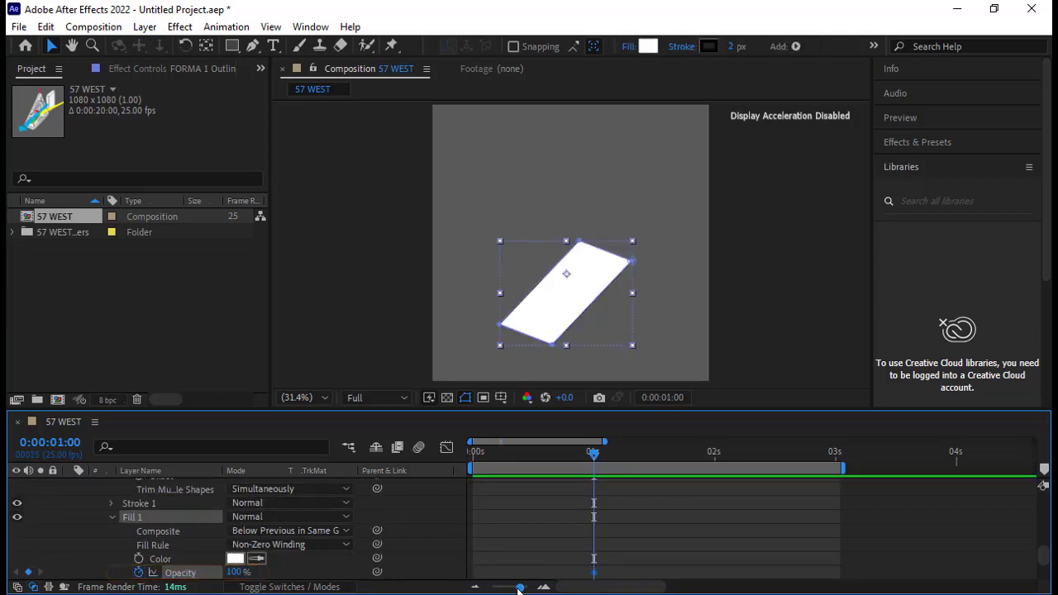
drag(520, 587, 579, 580)
click(710, 454)
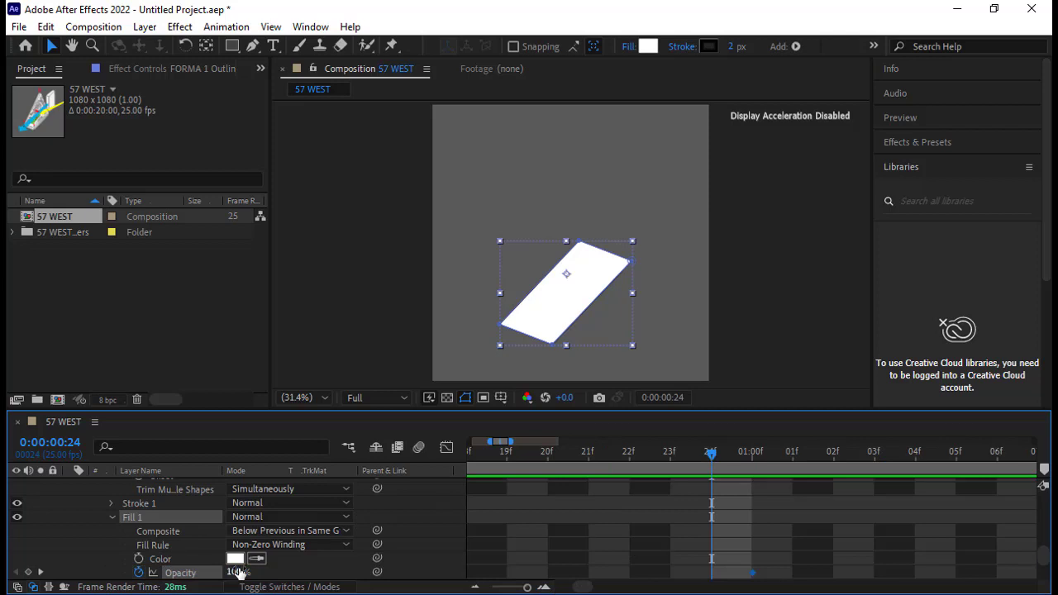
click(237, 572)
text(0)
key(Return)
key(Page_Down)
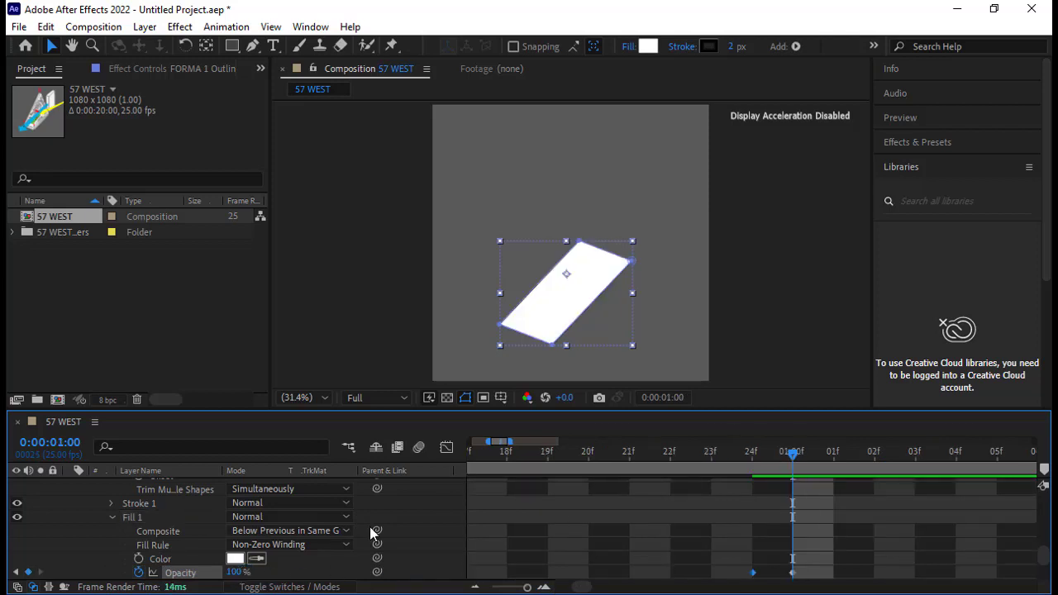
Step: Keyframe Group 2's transform opacity at 0% on 0:00:01:00 and 100% on 0:00:01:01
scroll(370, 526, down, 2)
click(111, 518)
click(96, 518)
click(110, 527)
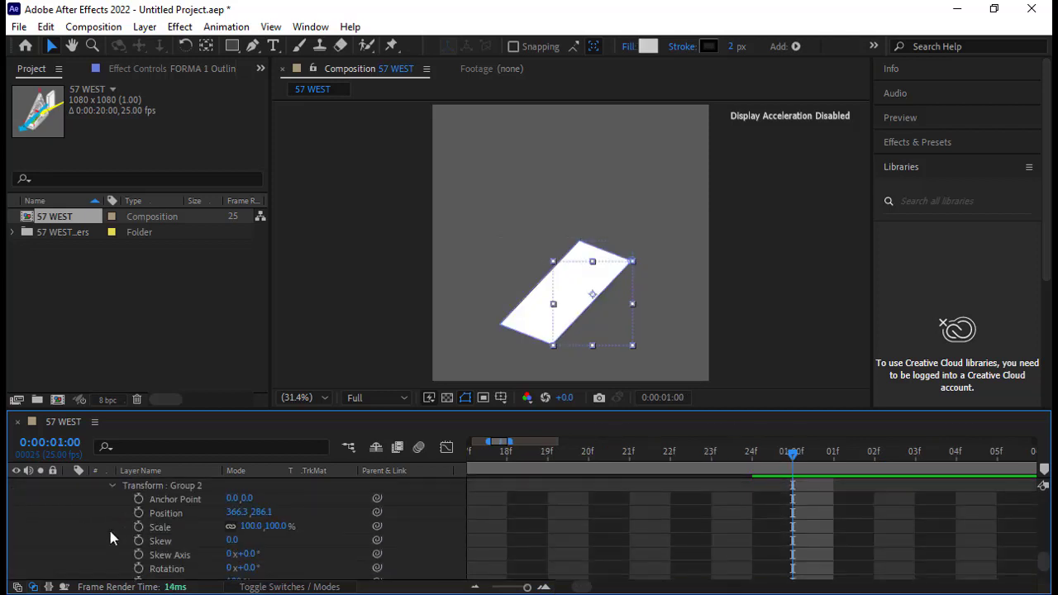
scroll(125, 533, down, 2)
click(139, 541)
key(Page_Down)
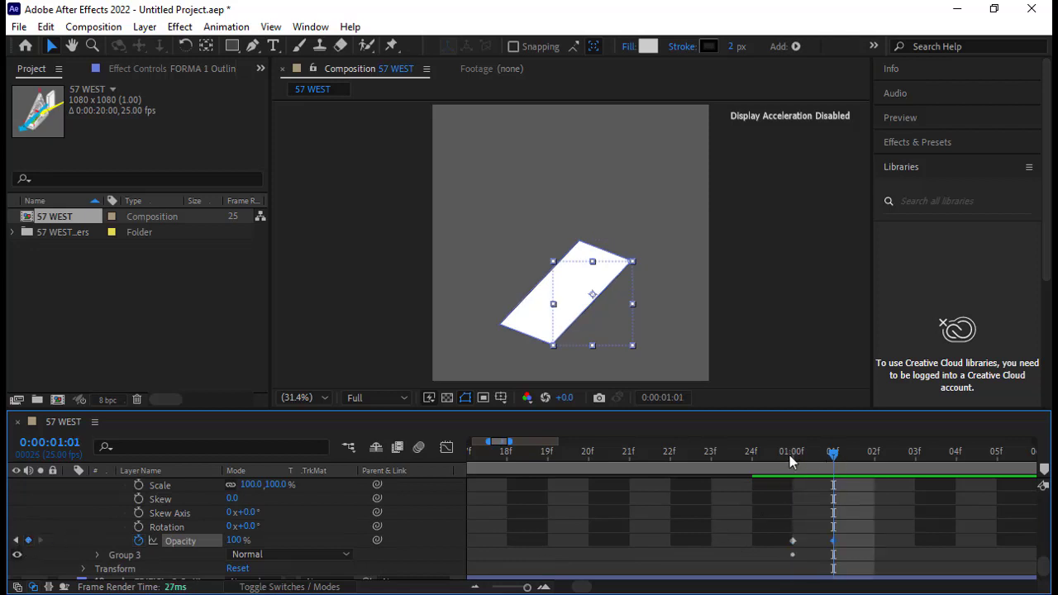
click(792, 457)
click(236, 540)
text(0)
key(Return)
Step: Keyframe Group 3's transform opacity on 0:00:01:00 and 0:00:01:01, with 100% on the second frame
click(97, 555)
scroll(103, 561, down, 2)
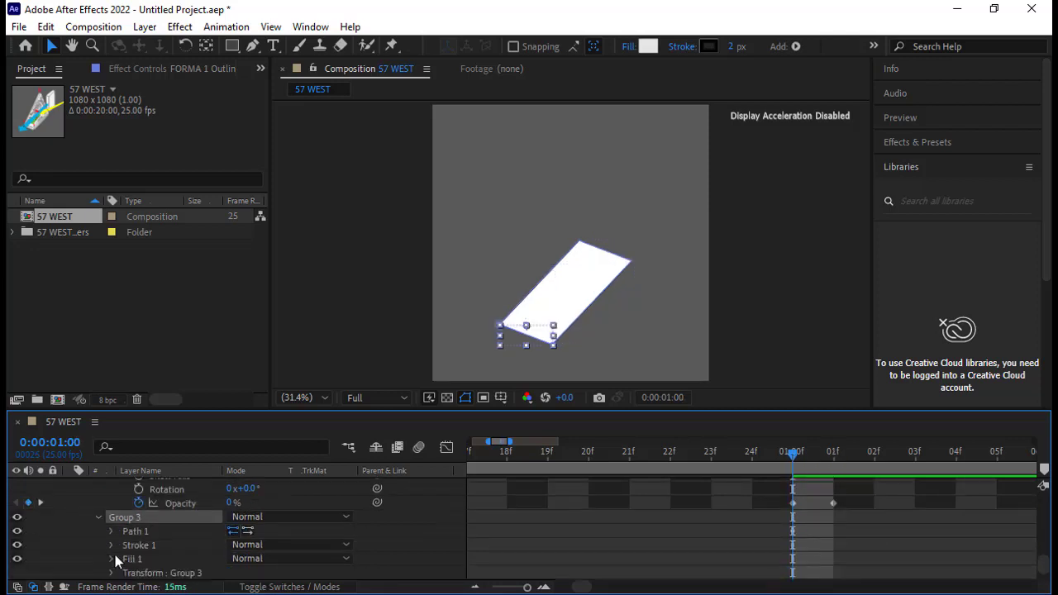
click(111, 573)
scroll(116, 562, down, 3)
click(141, 541)
key(Page_Down)
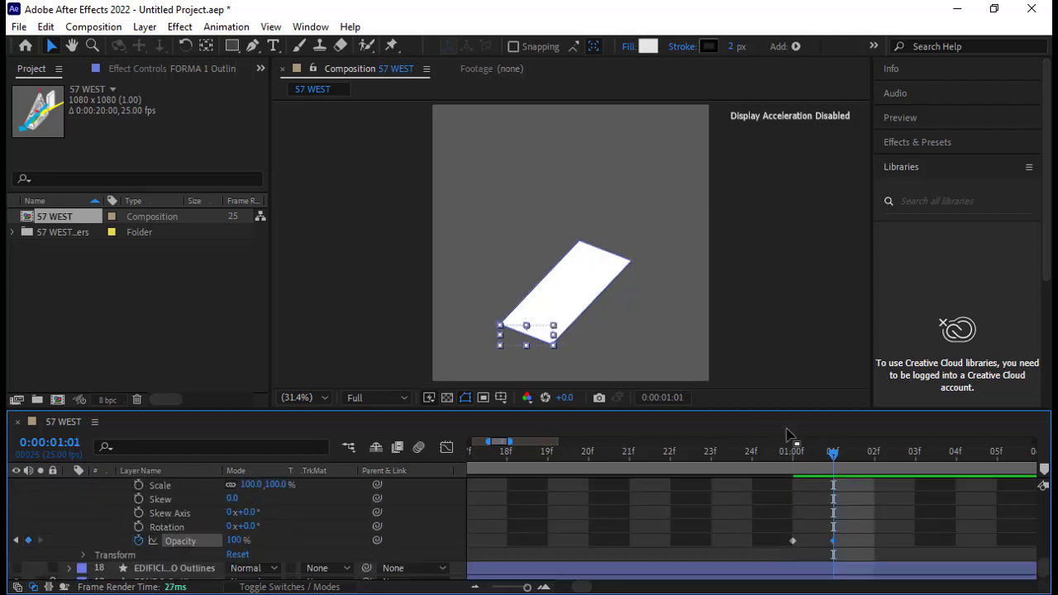
click(238, 541)
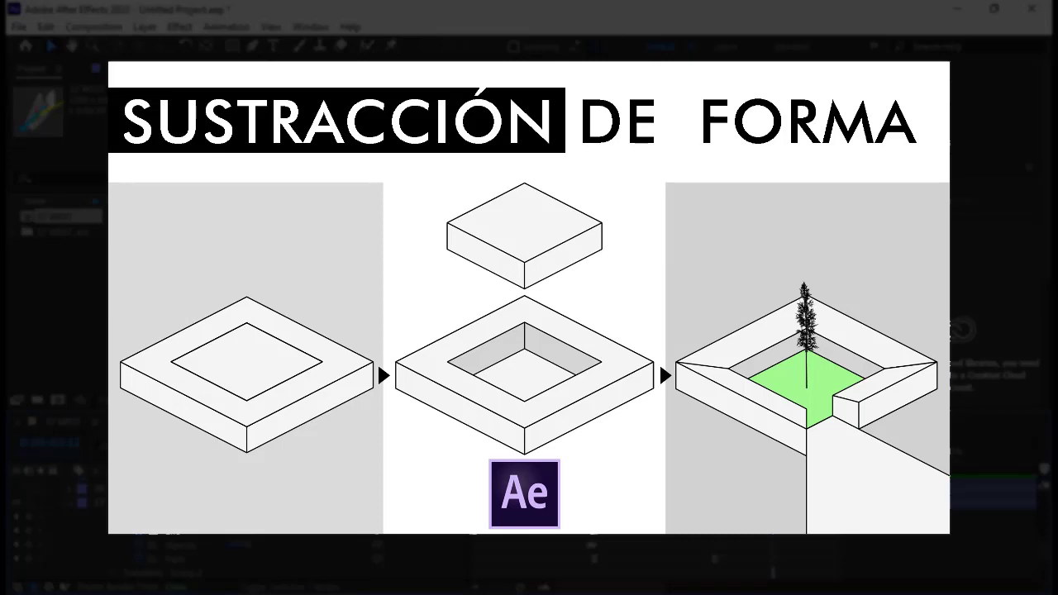
Step: Show the LÍNEA DE CORTE outlines layer and add Trim Paths to it, with End keyframed at 100% on 0:00:03:13
scroll(101, 548, up, 1)
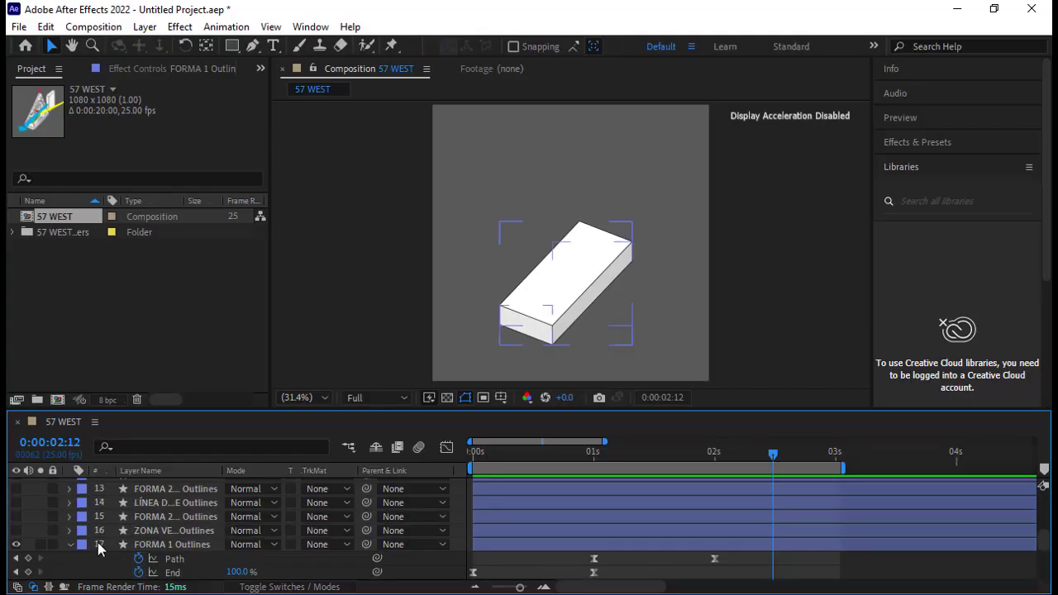
click(15, 502)
click(140, 503)
click(69, 504)
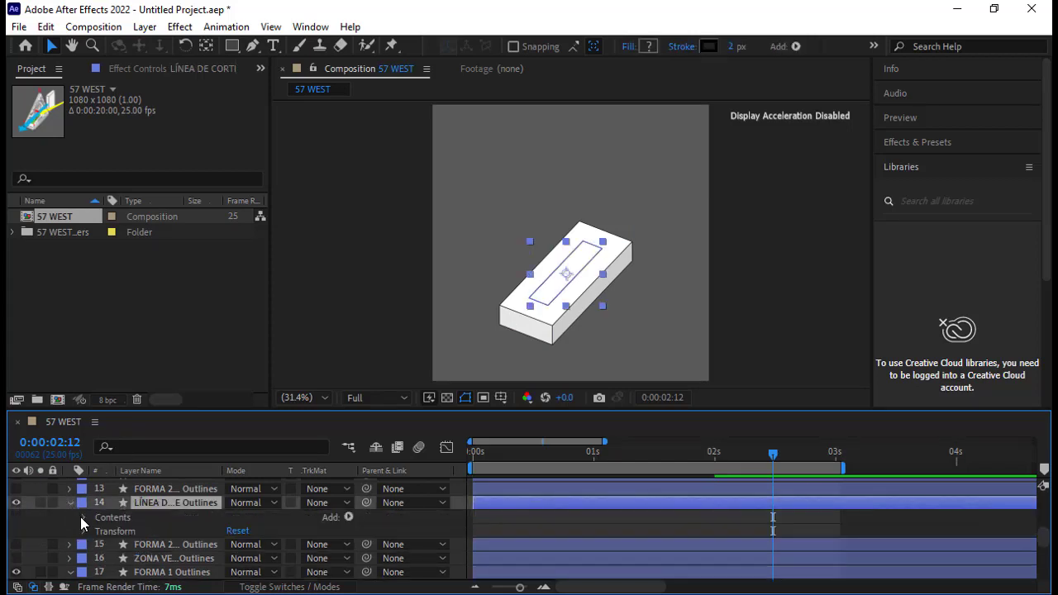
click(84, 518)
click(348, 519)
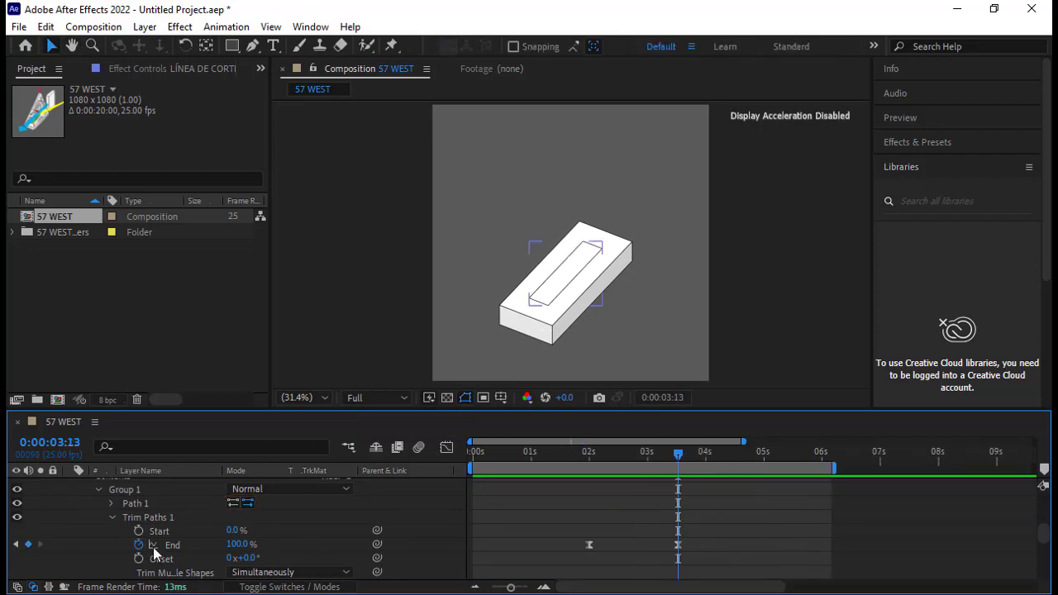
Step: Show the FORMA 2 block on layer 13 and the FORMA AUXILIAR layer, and scrub through their position and opacity animation to 0:00:04:13
scroll(15, 543, up, 3)
click(15, 531)
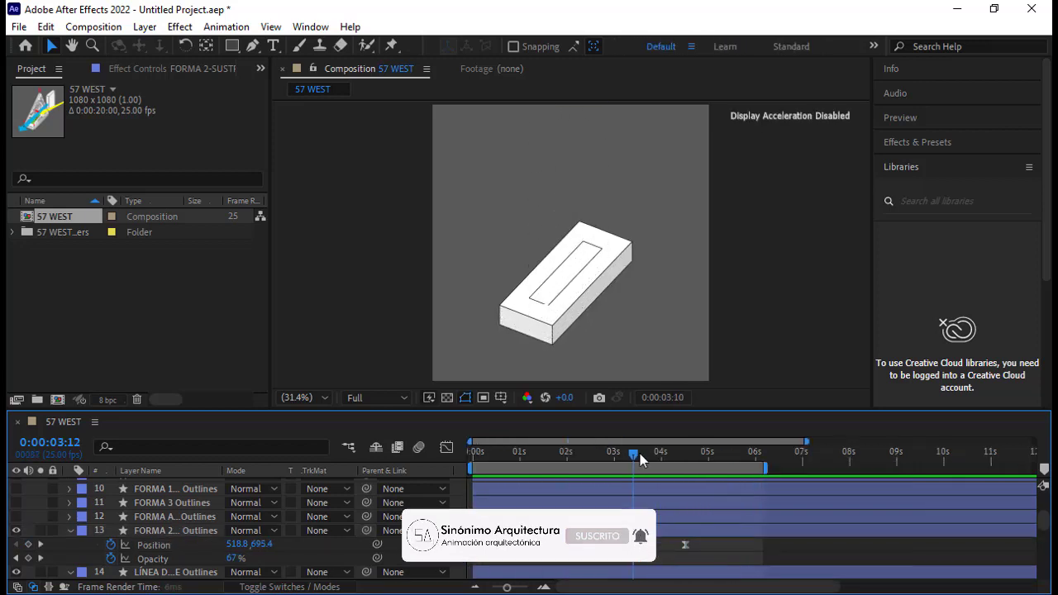
drag(638, 455, 650, 456)
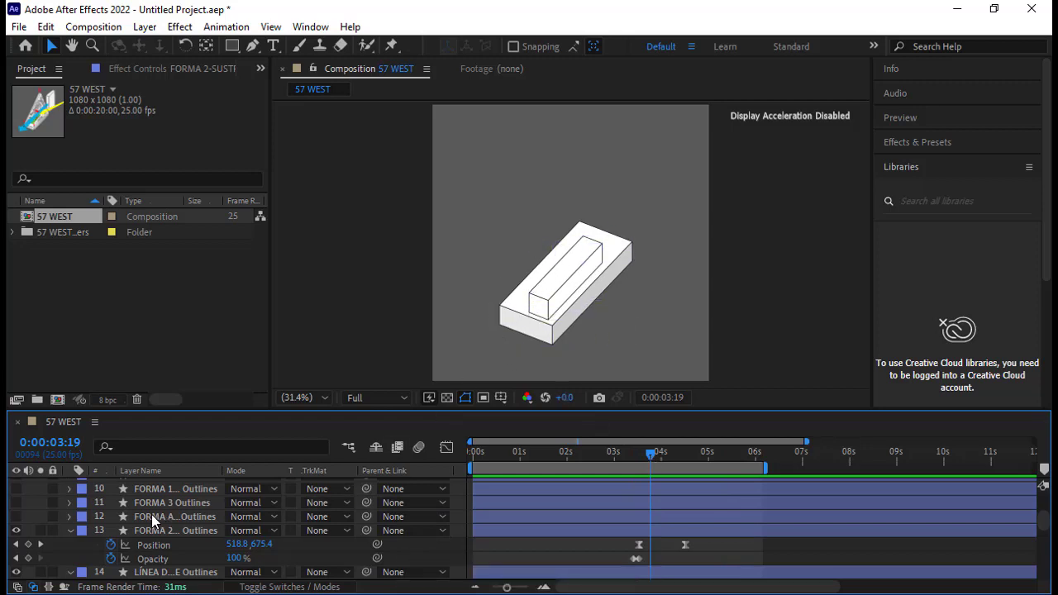
click(16, 517)
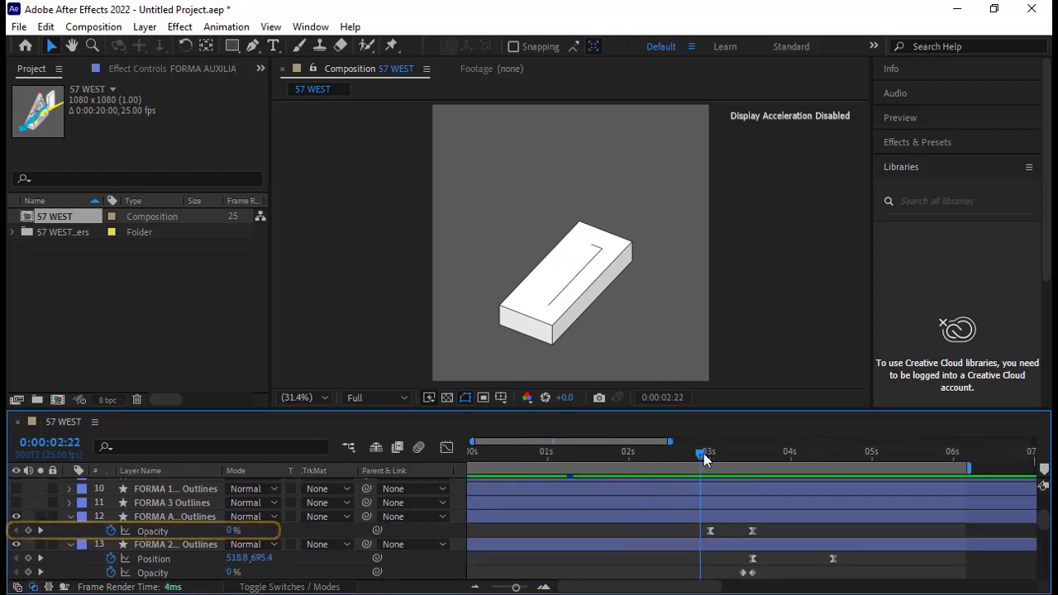
drag(704, 453, 833, 454)
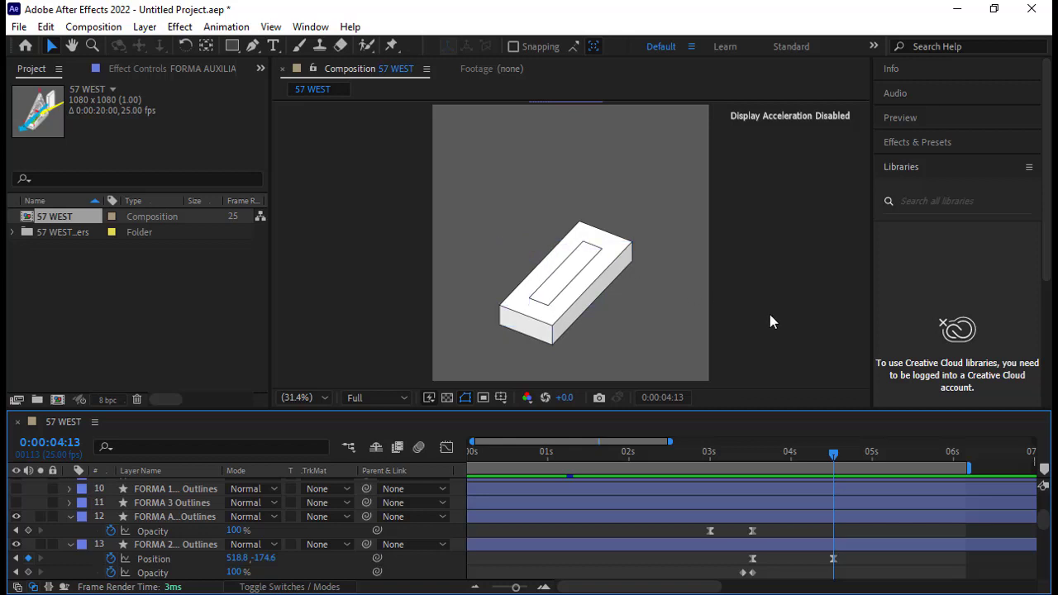
Step: Show the ZONA VERDE and FORMA 2-VACIO layers with opacity keyframed at 0% on 0:00:03:13, and preview the animation
key(j)
scroll(108, 528, down, 6)
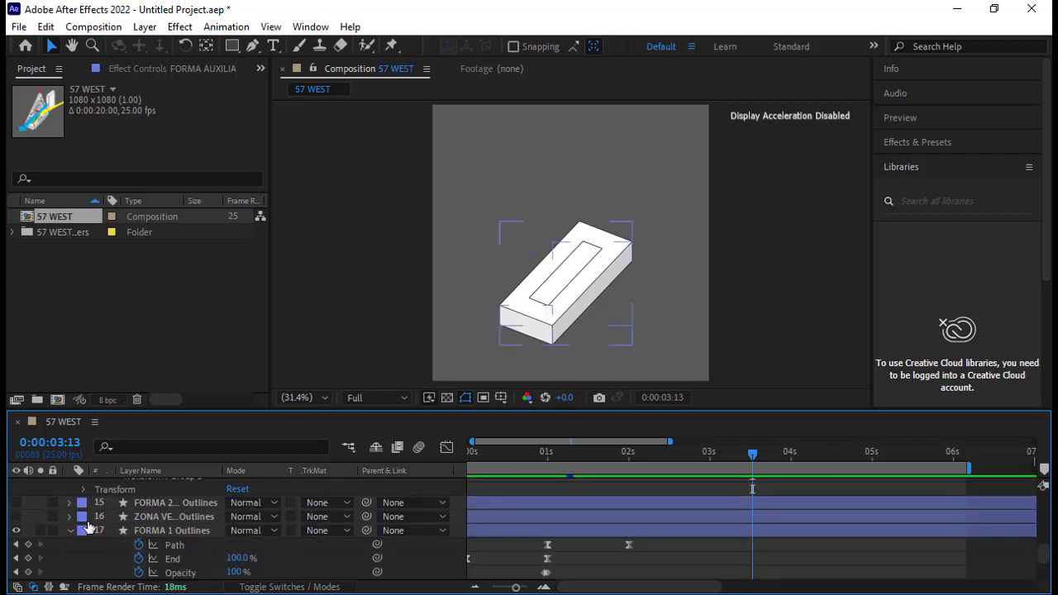
click(16, 517)
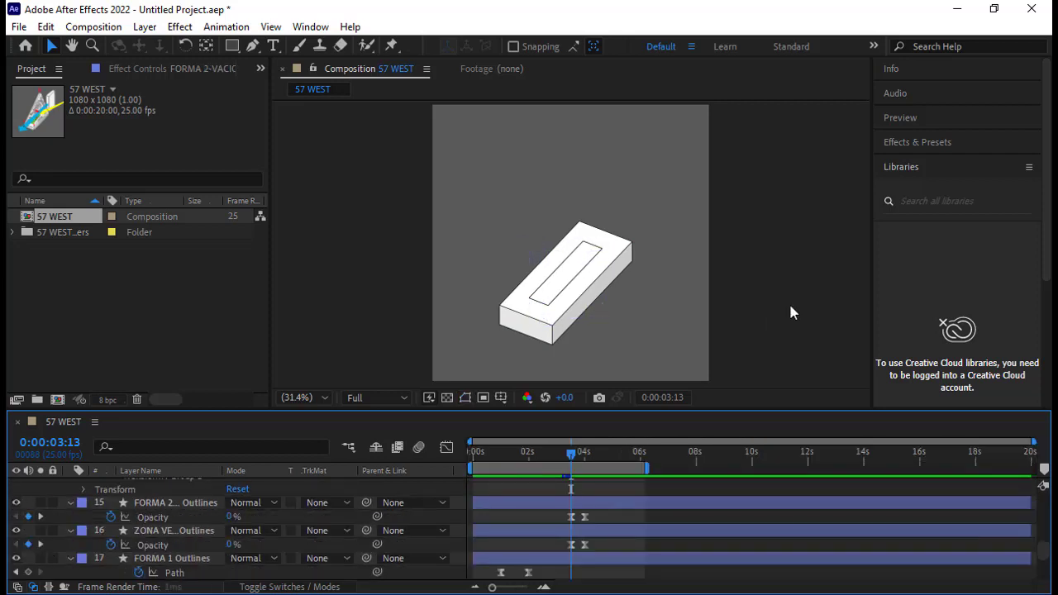
key(space)
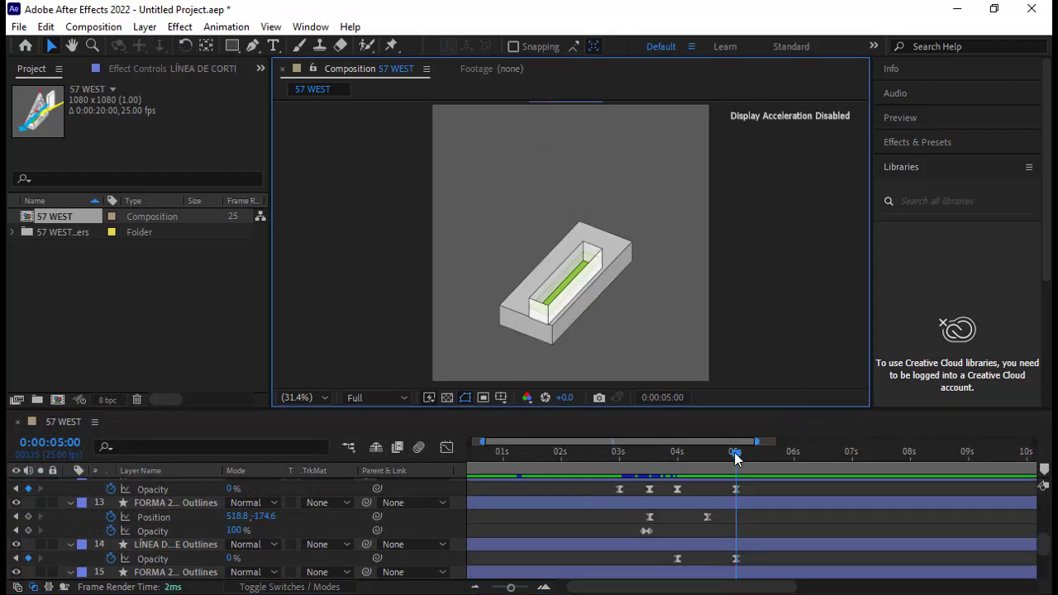
Step: Keyframe ZONA VERDE's Position from 0:00:06:00 to 0:00:07:00 and show the FLECHA 1 Outlines layer
drag(736, 458, 793, 486)
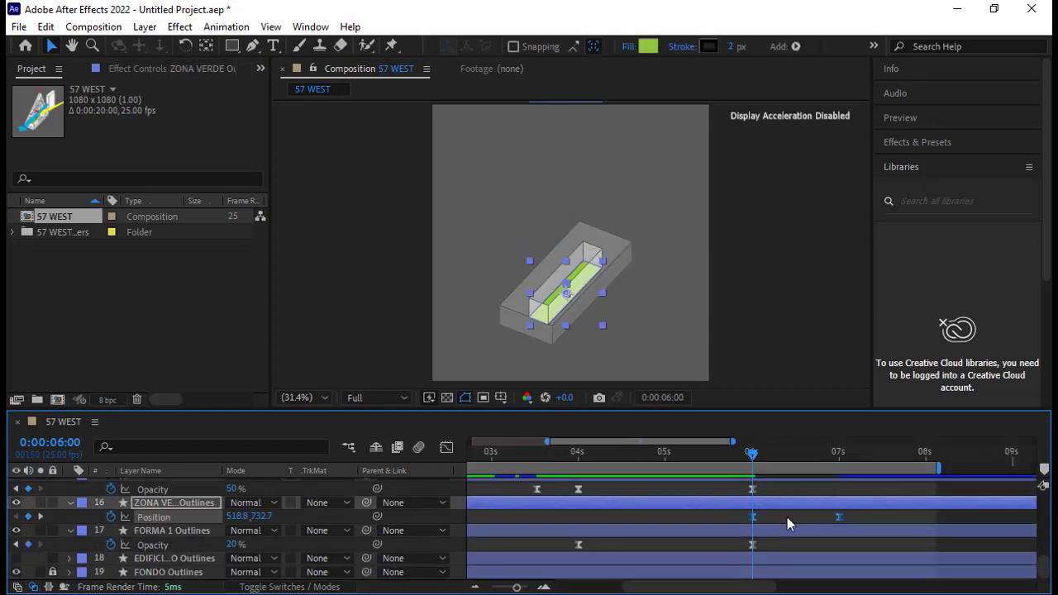
click(787, 518)
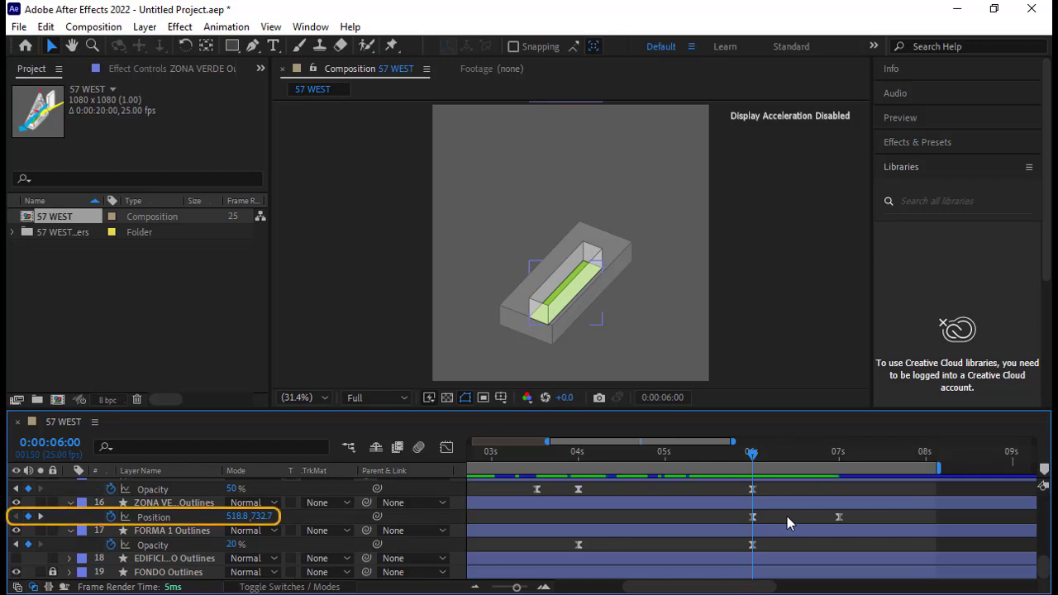
scroll(178, 546, up, 5)
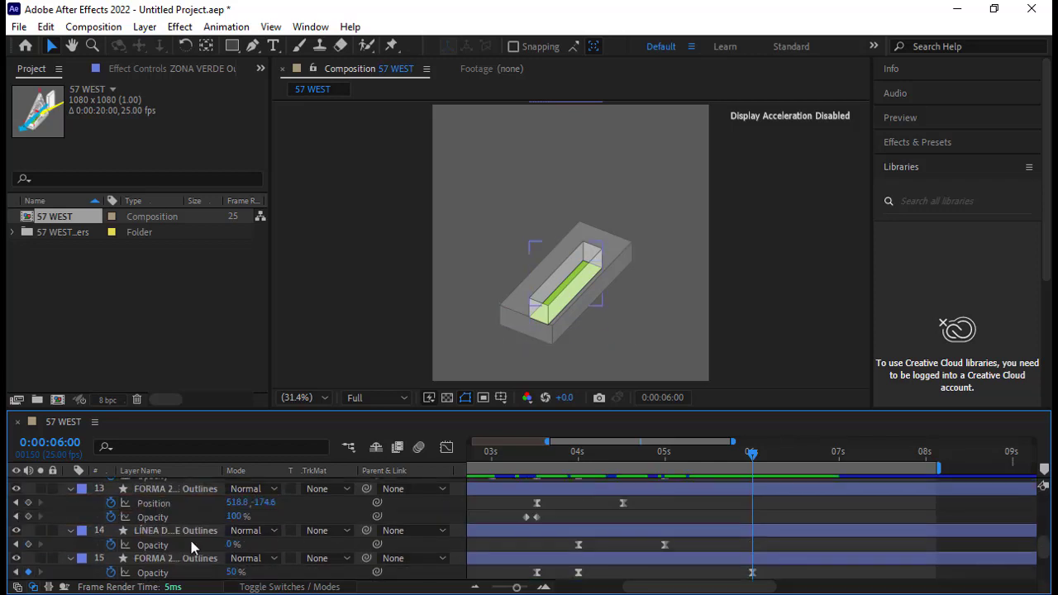
scroll(125, 533, up, 2)
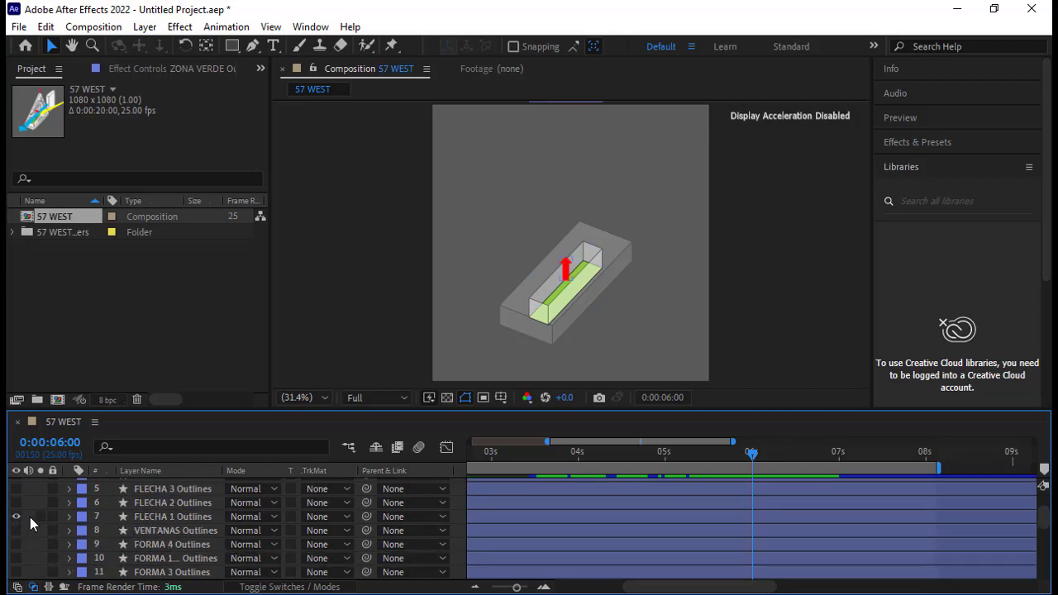
Step: Show the EDIFICIO ENTORNO outlines layer and expand its shape contents
click(787, 309)
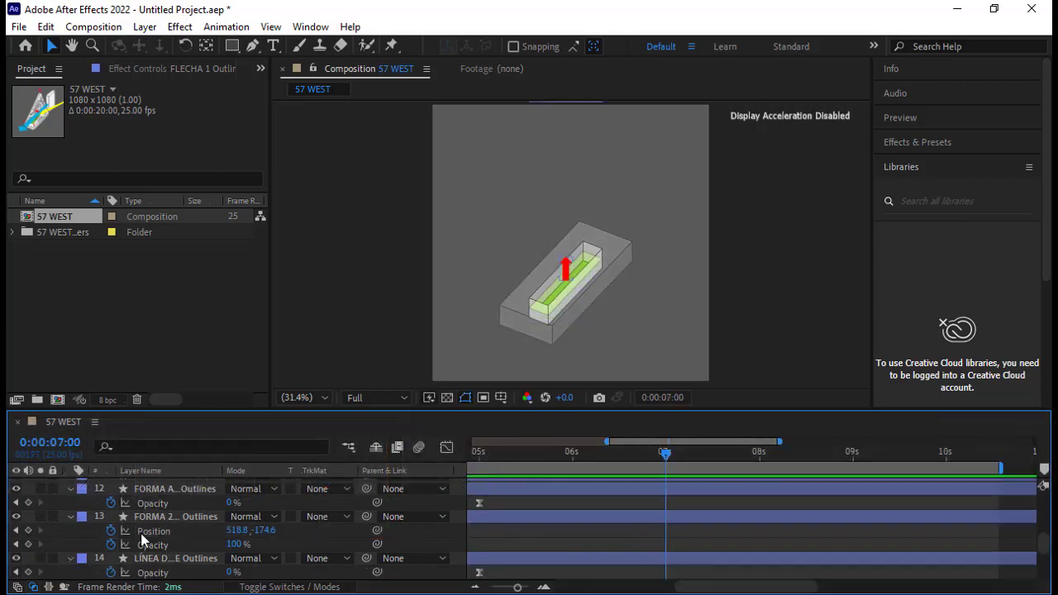
scroll(142, 536, down, 2)
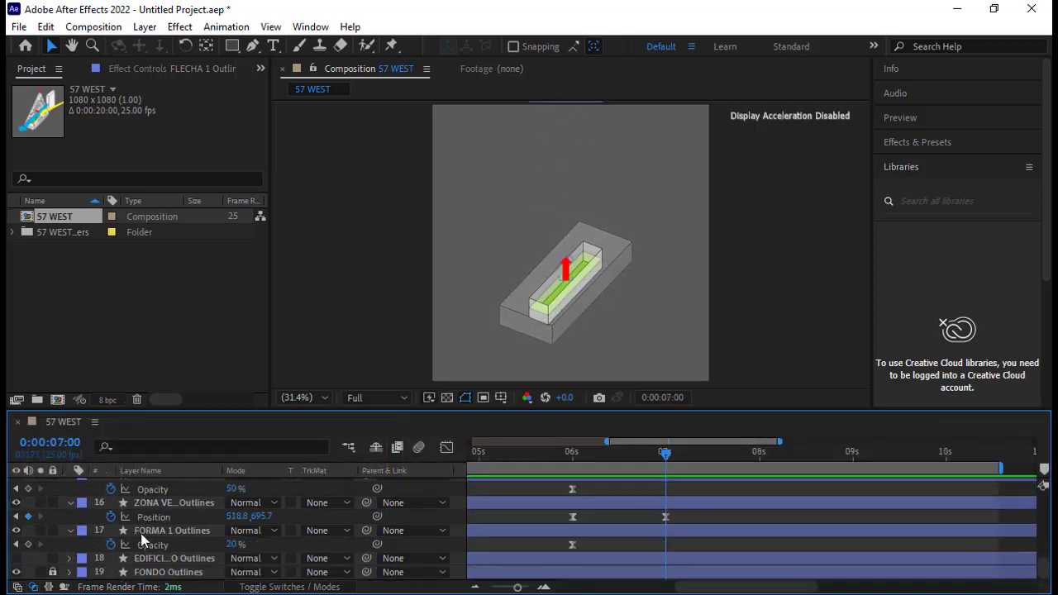
click(16, 559)
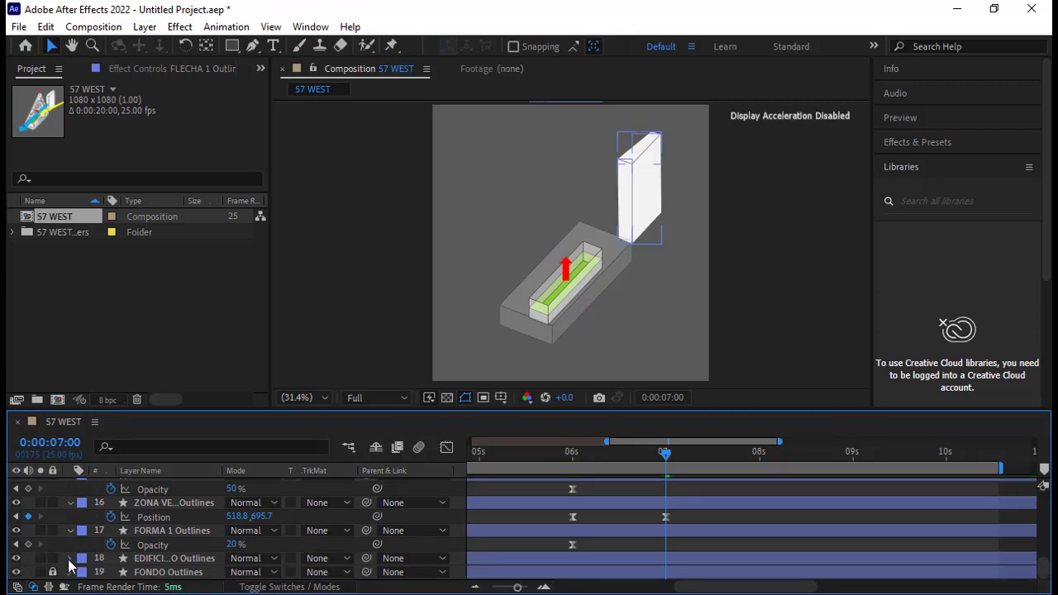
click(70, 559)
click(83, 559)
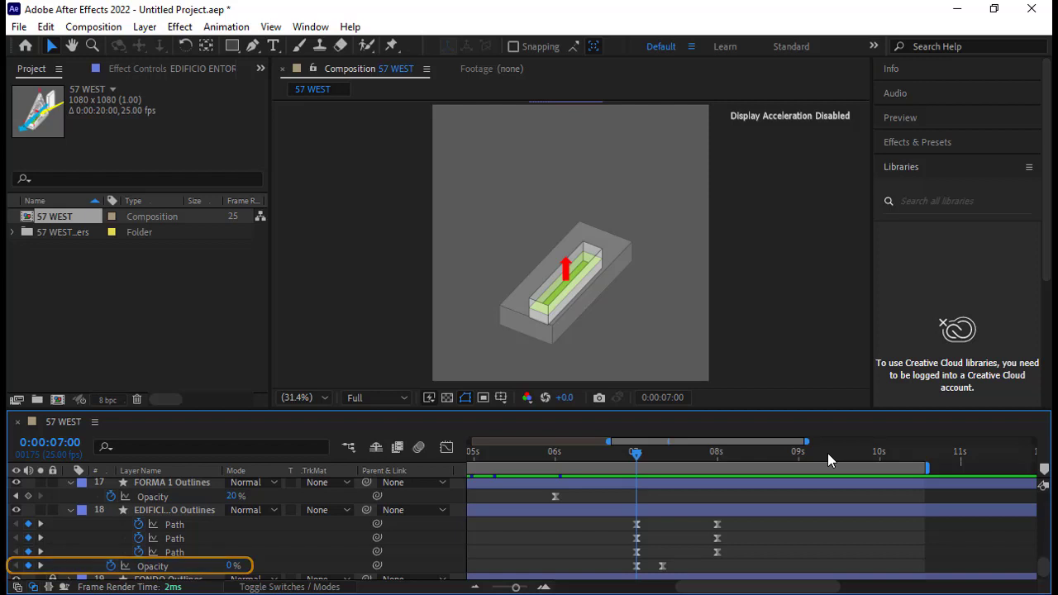
Step: Paste a copy of EDIFICIO ENTORNO's Path and Opacity keyframes at 0:00:09:13 and time-reverse the copied keyframes
drag(829, 453, 841, 468)
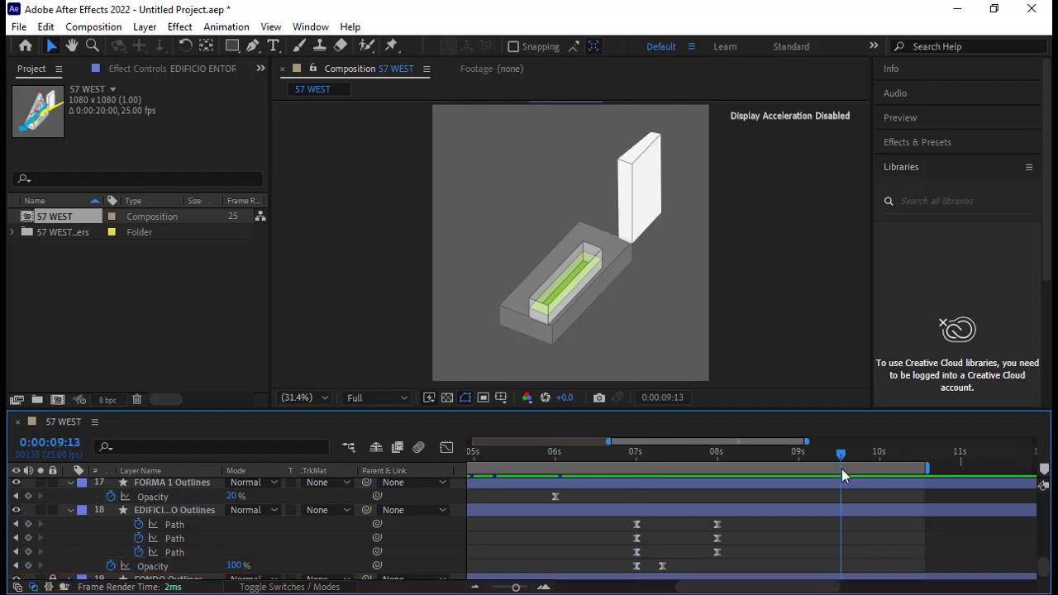
drag(735, 566, 597, 526)
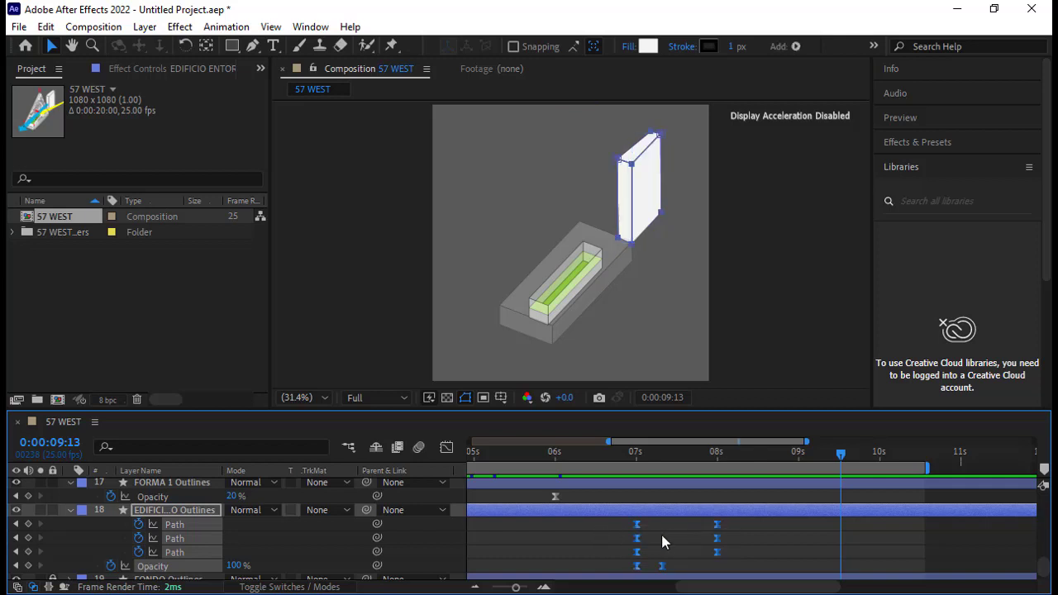
key(ctrl+v)
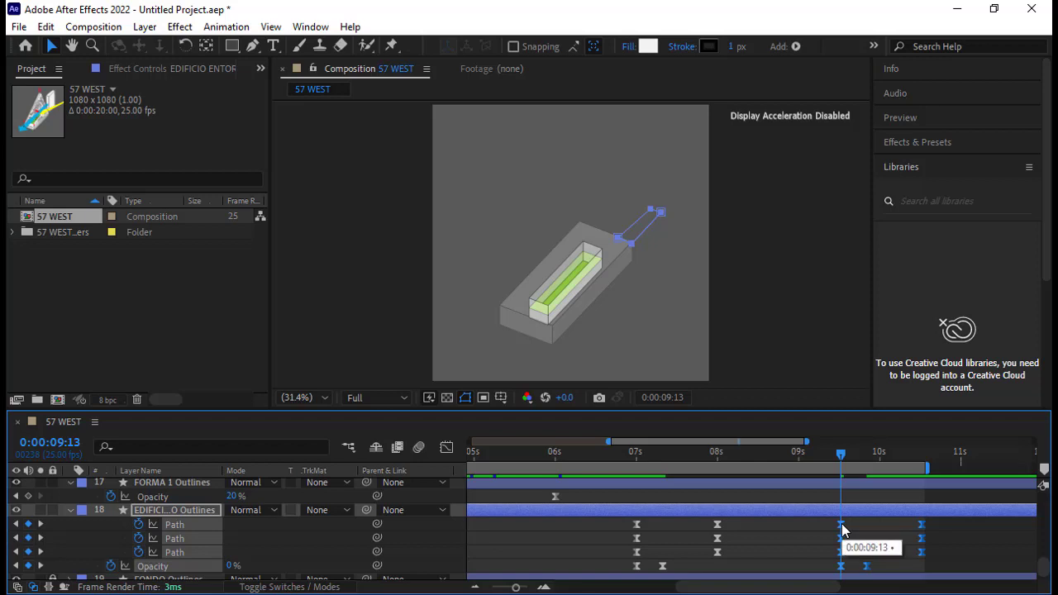
right_click(842, 530)
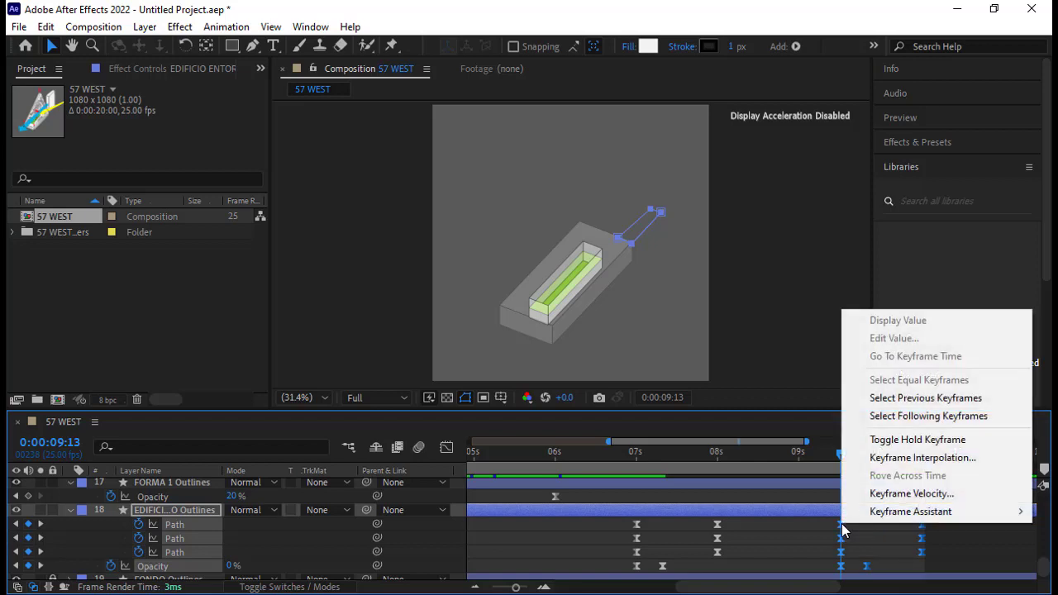
mouse_move(856, 516)
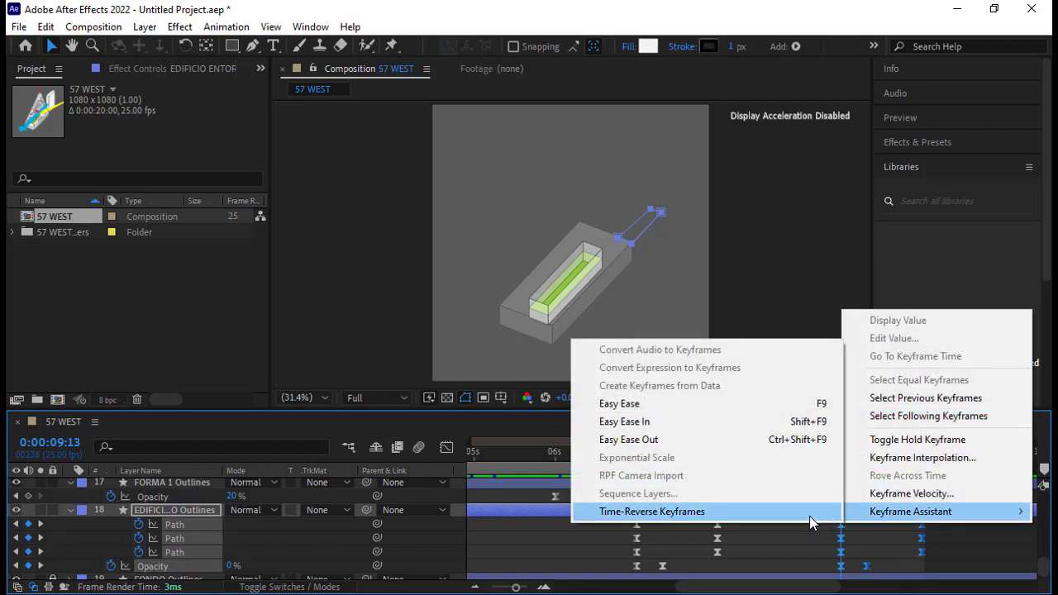
click(811, 517)
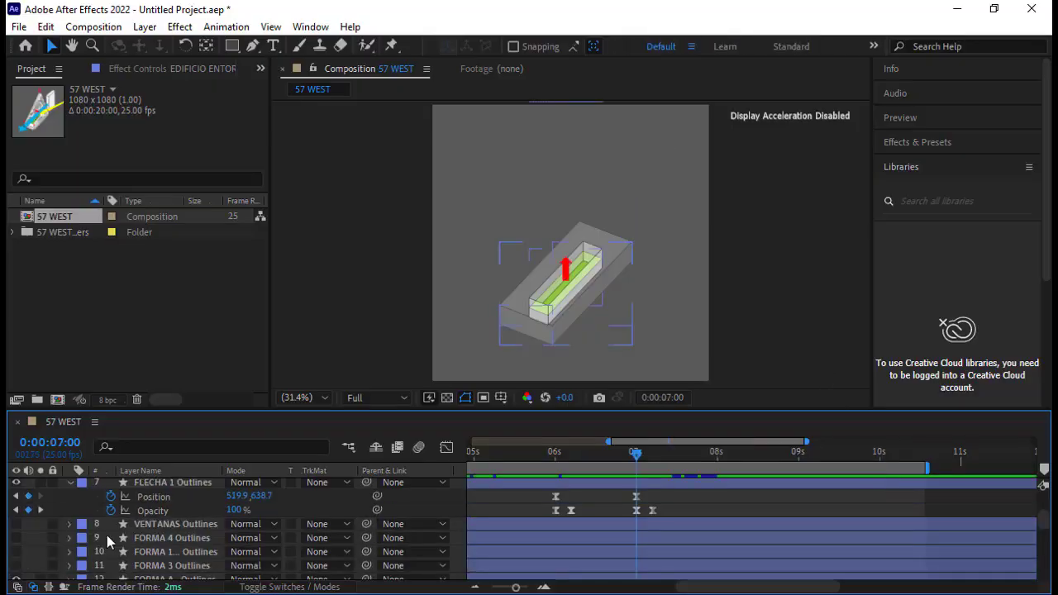
Step: Show the FLECHA 2 Outlines layer, expand its contents and select Group 1
click(69, 524)
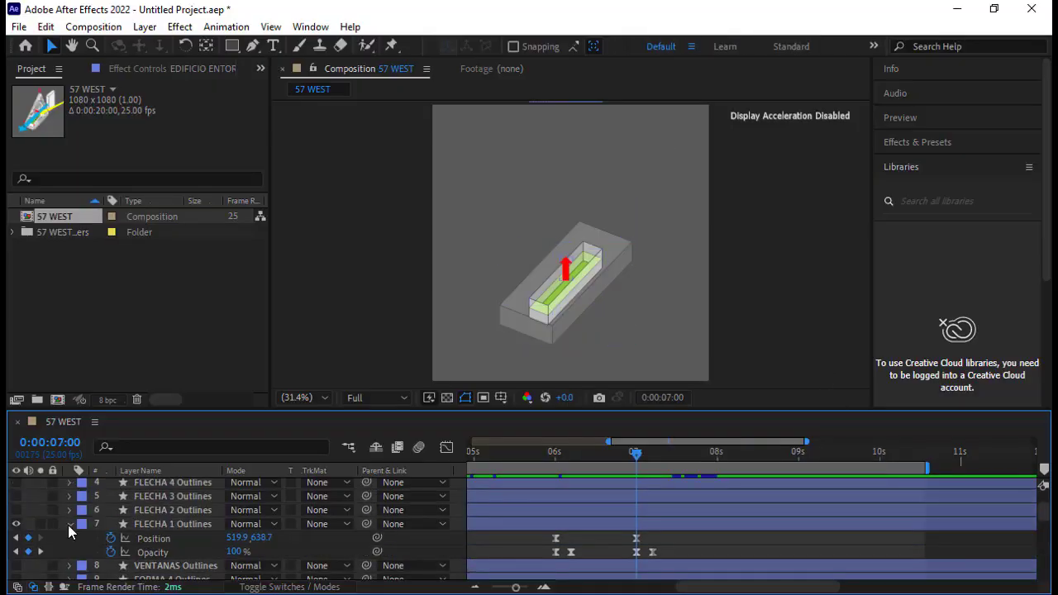
click(15, 510)
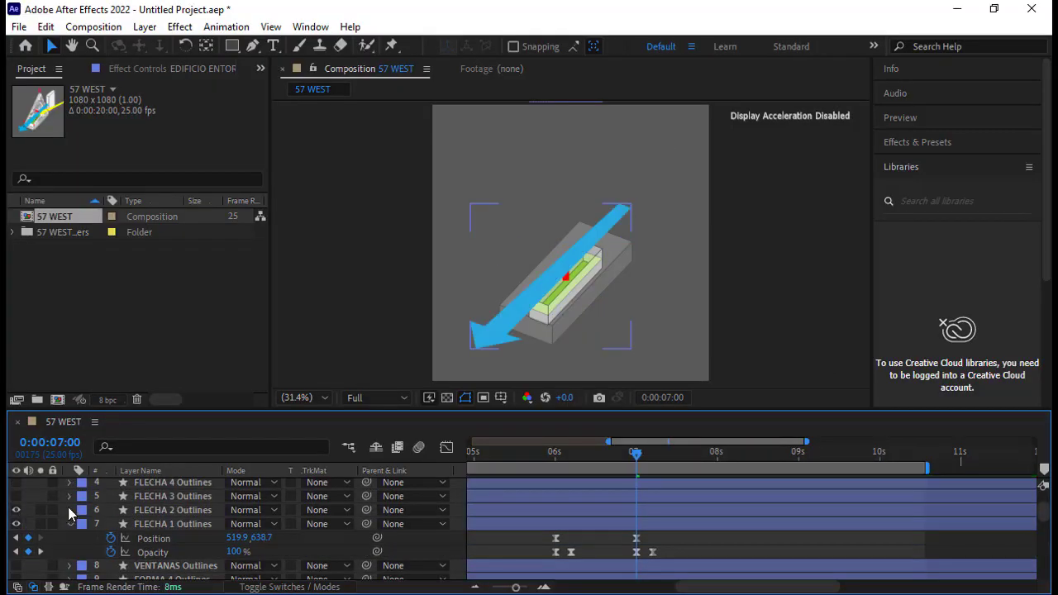
click(70, 510)
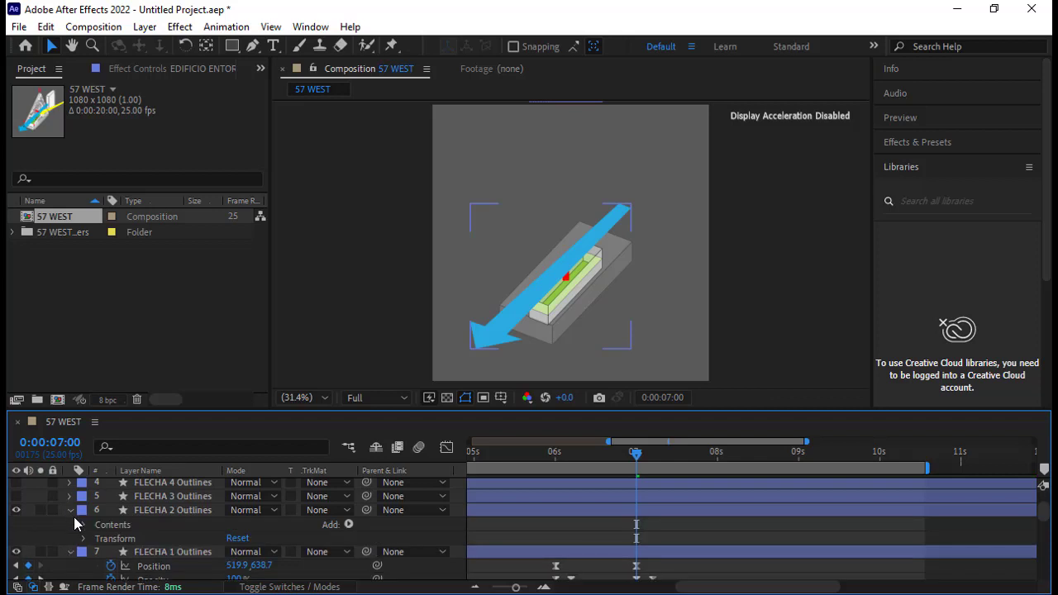
click(84, 526)
click(120, 540)
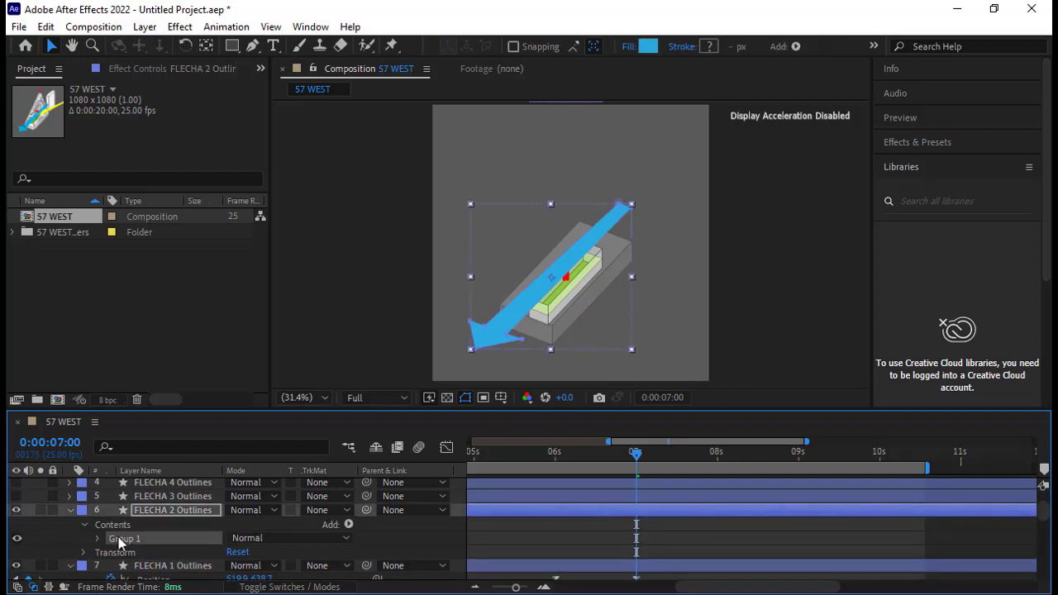
Step: Copy the blue arrow's hex fill colour 29ABE2 and change its fill type to Linear Gradient
click(648, 47)
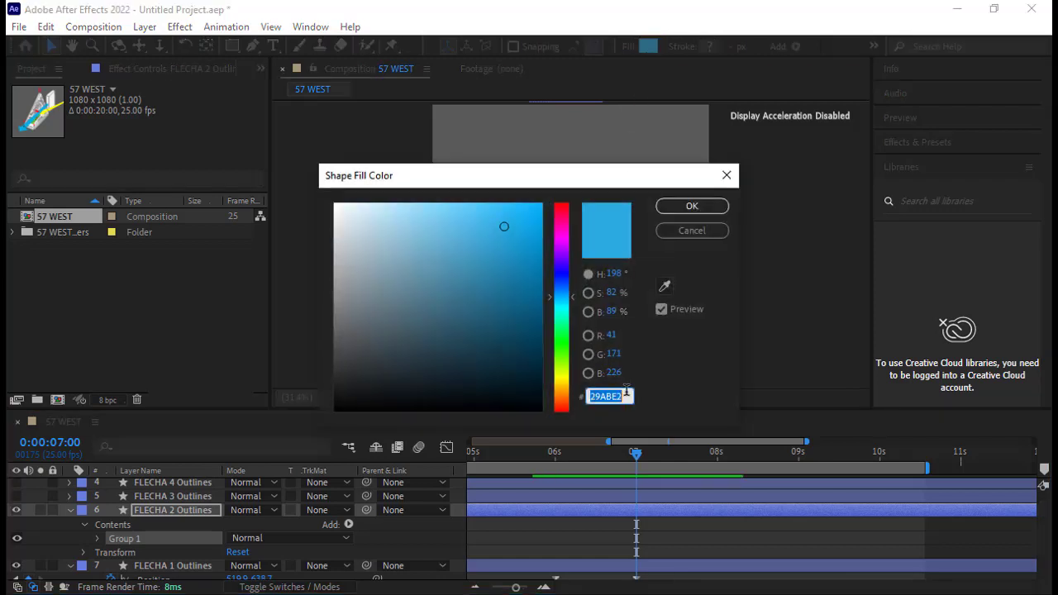
key(Return)
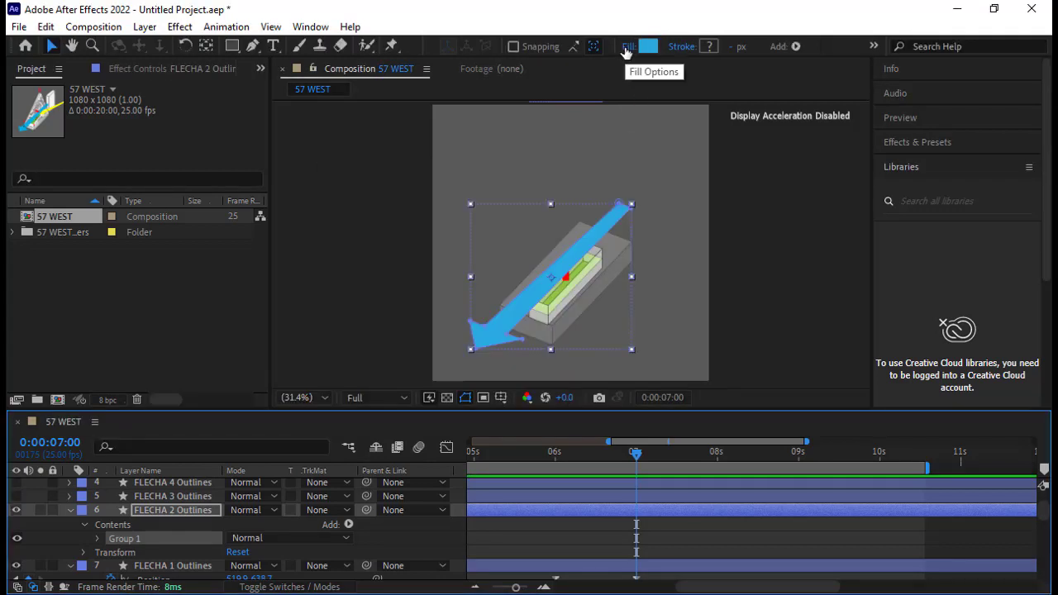
click(625, 51)
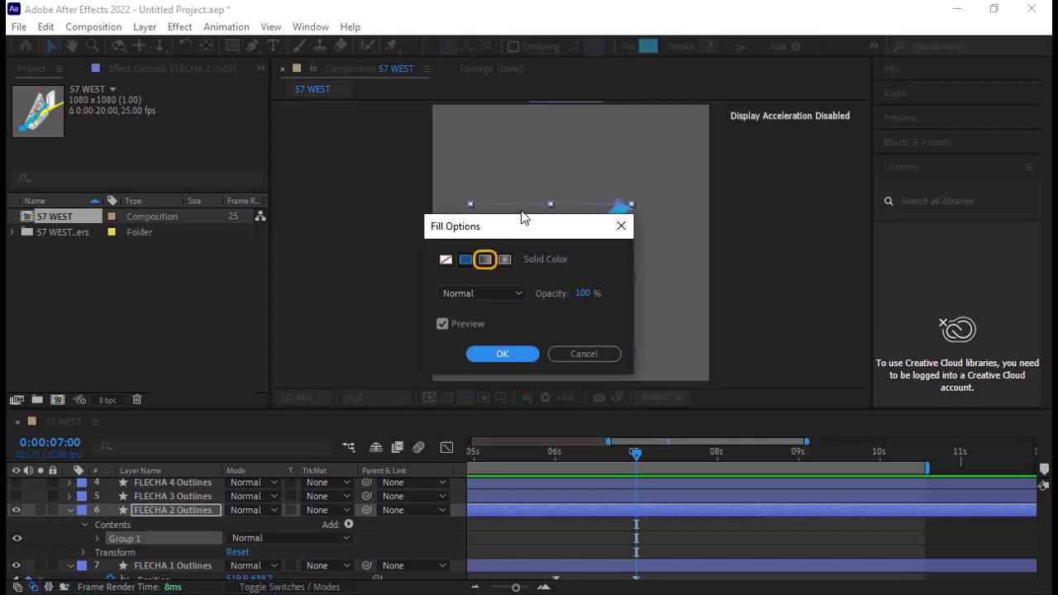
click(486, 261)
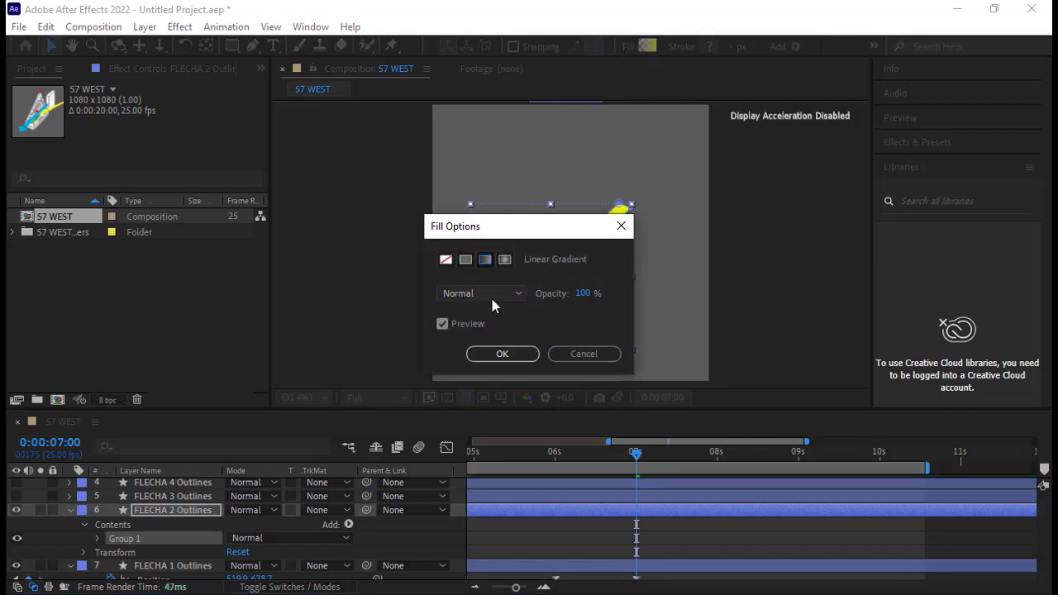
click(499, 354)
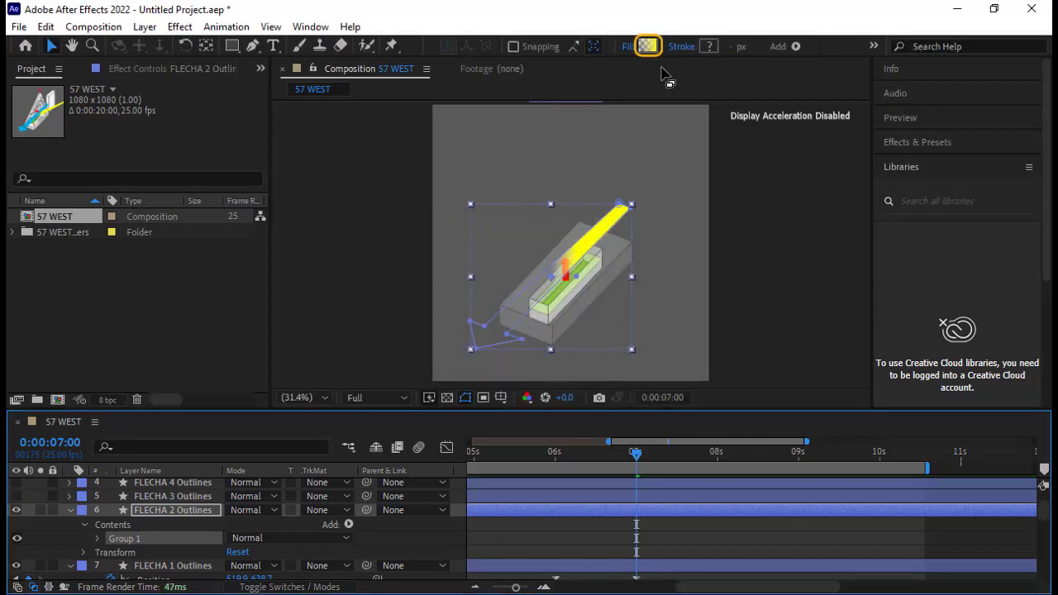
Step: Edit the arrow's gradient so that its end colour stop is 29ABE2, leaving the start opacity stop at 0%
click(646, 47)
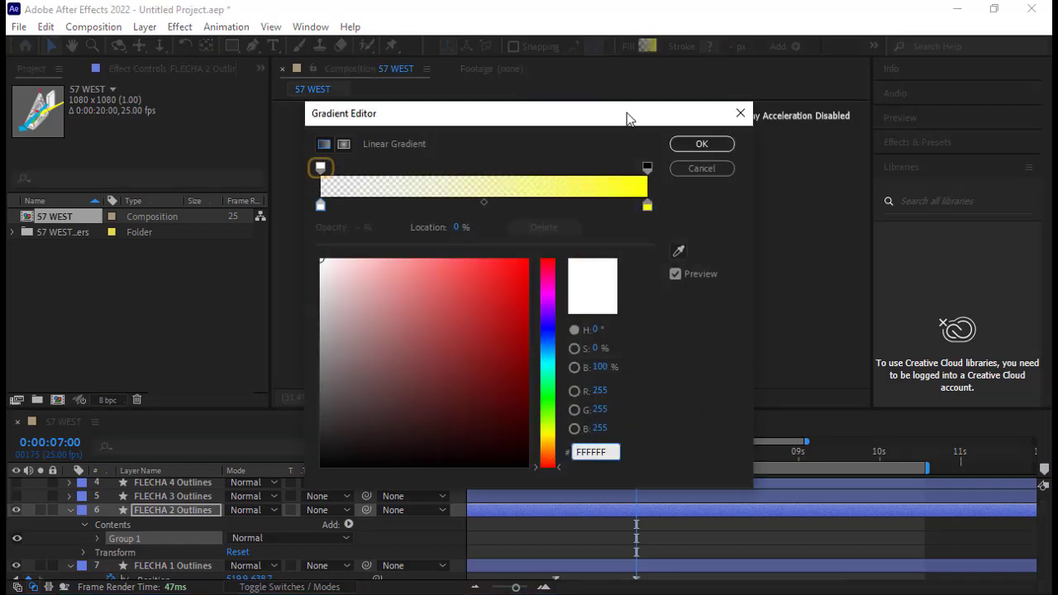
click(322, 168)
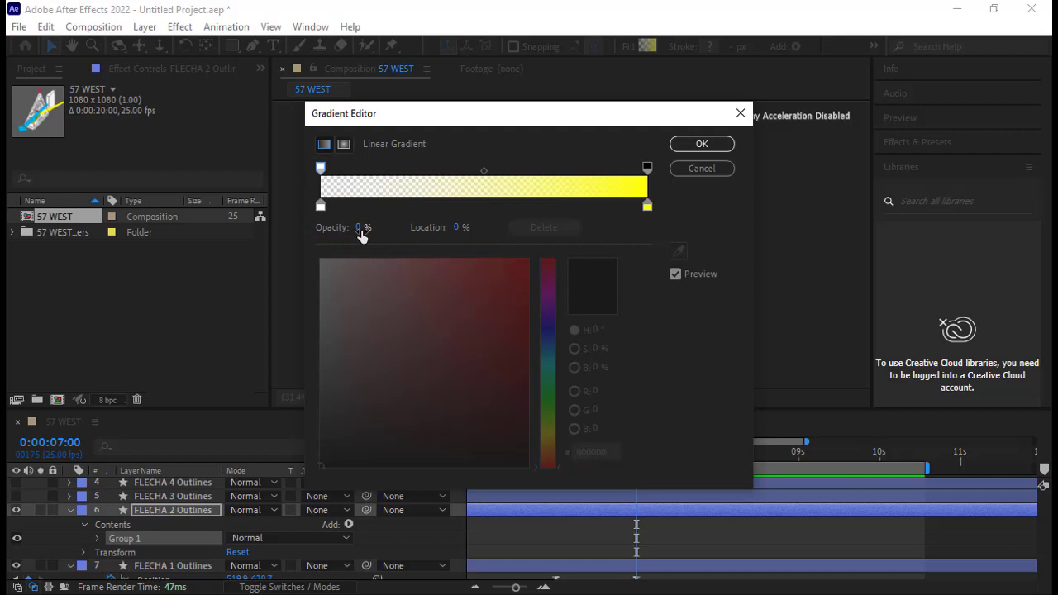
click(647, 206)
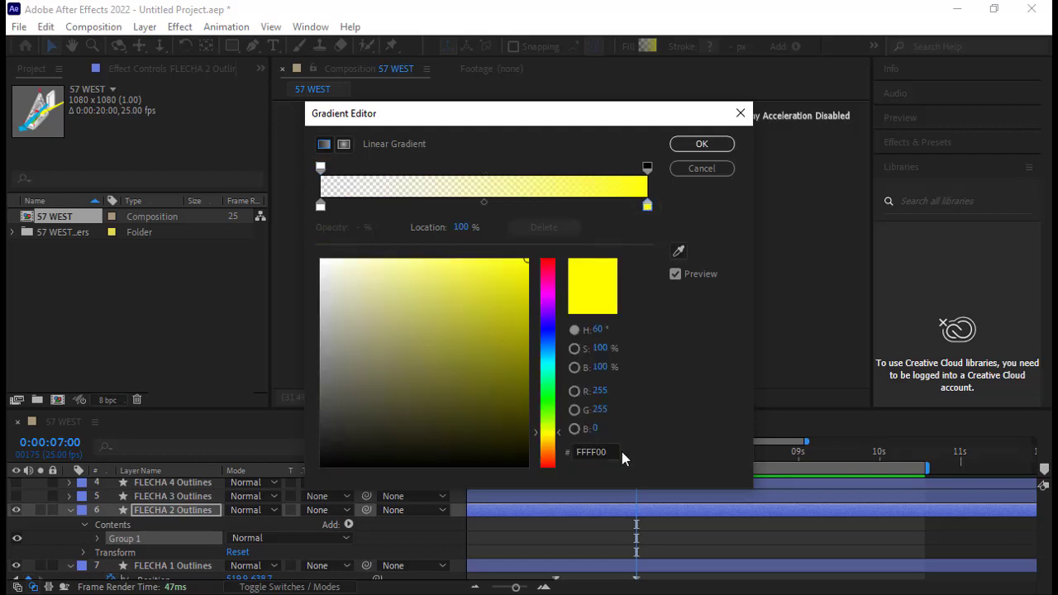
click(576, 451)
text(29ABE2)
key(Return)
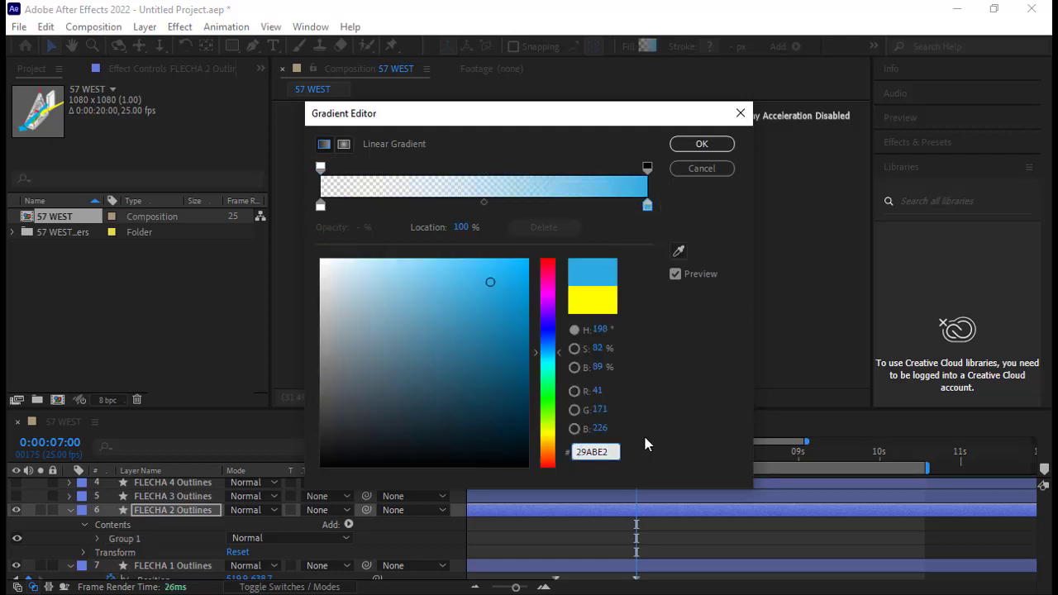
click(702, 144)
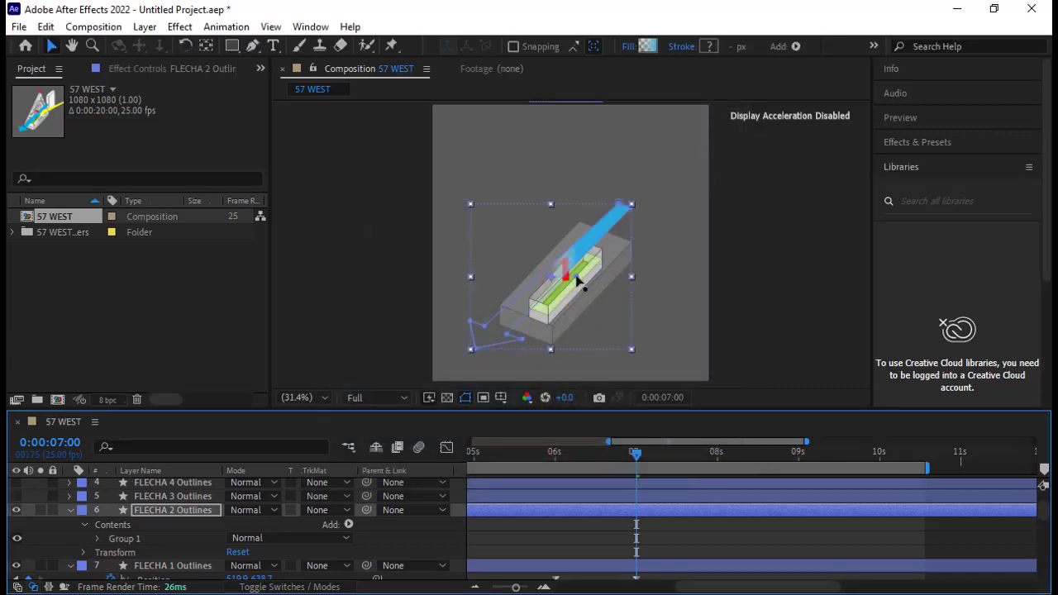
Step: Move the gradient's end point to the arrowhead and its start point to the arrow's tail, and scrub through the animation
drag(577, 283, 499, 332)
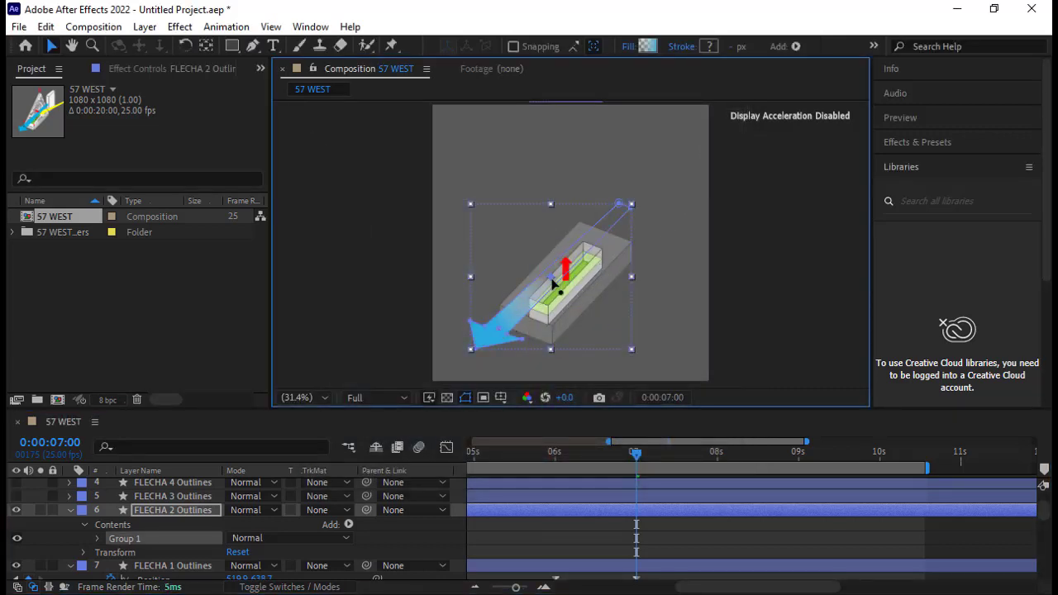
drag(554, 284, 620, 214)
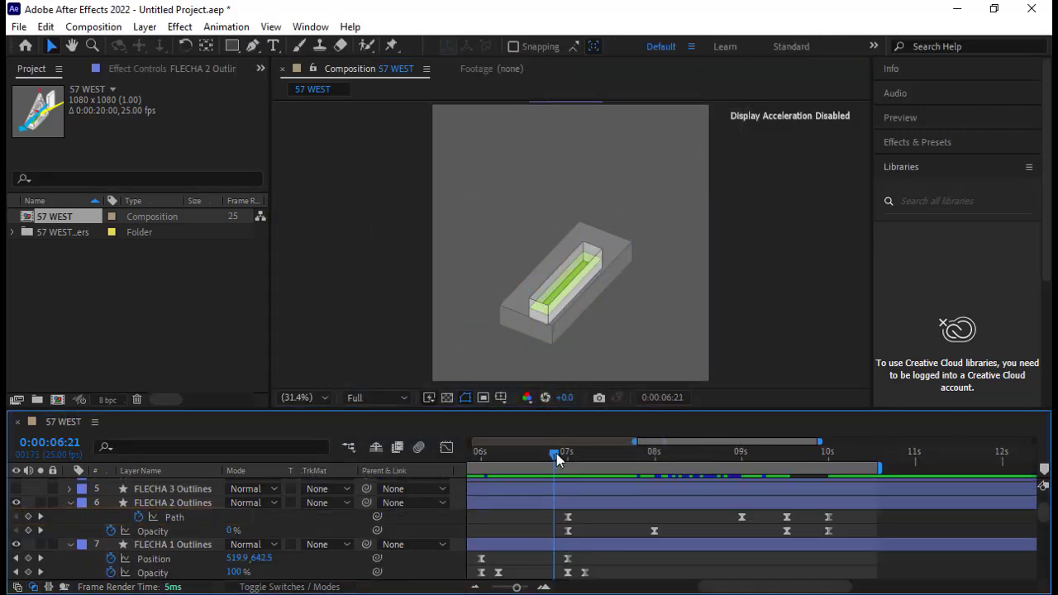
drag(553, 454, 840, 475)
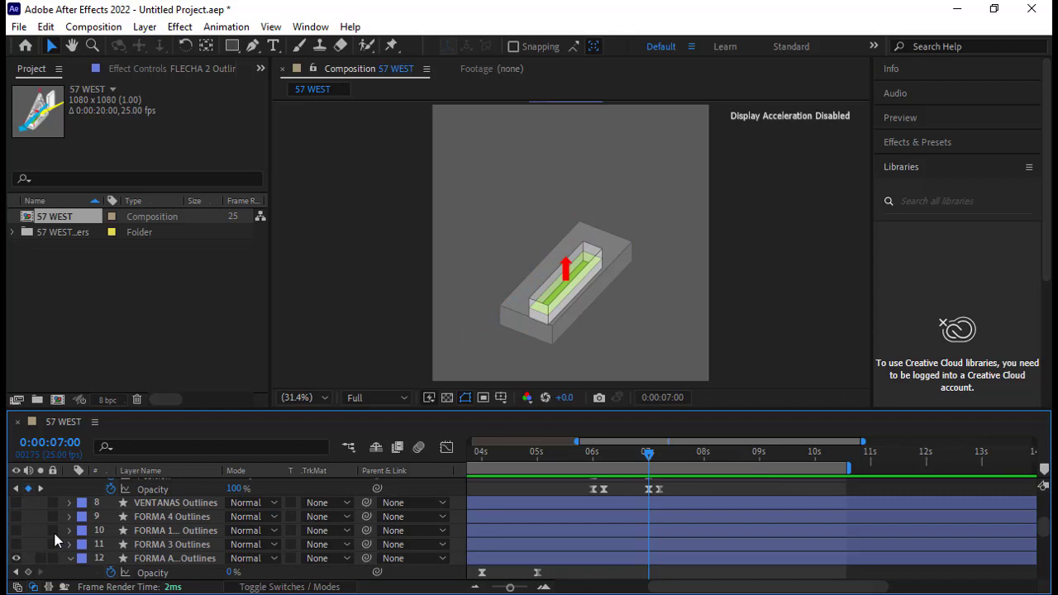
Step: Show the FORMA 3 Outlines layer and set its Opacity to 50%
click(16, 544)
click(153, 546)
key(t)
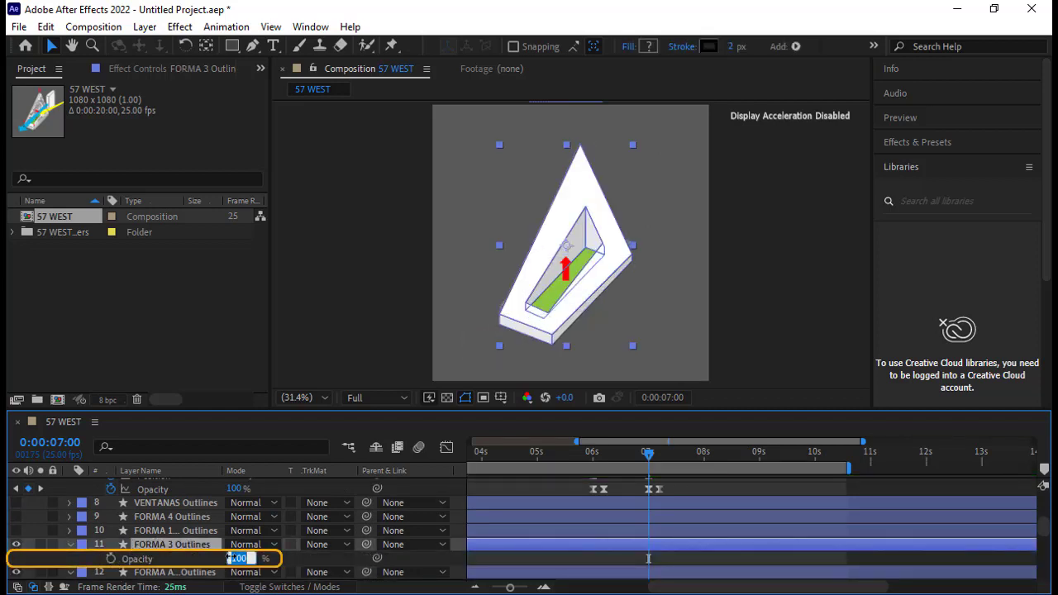
key(Return)
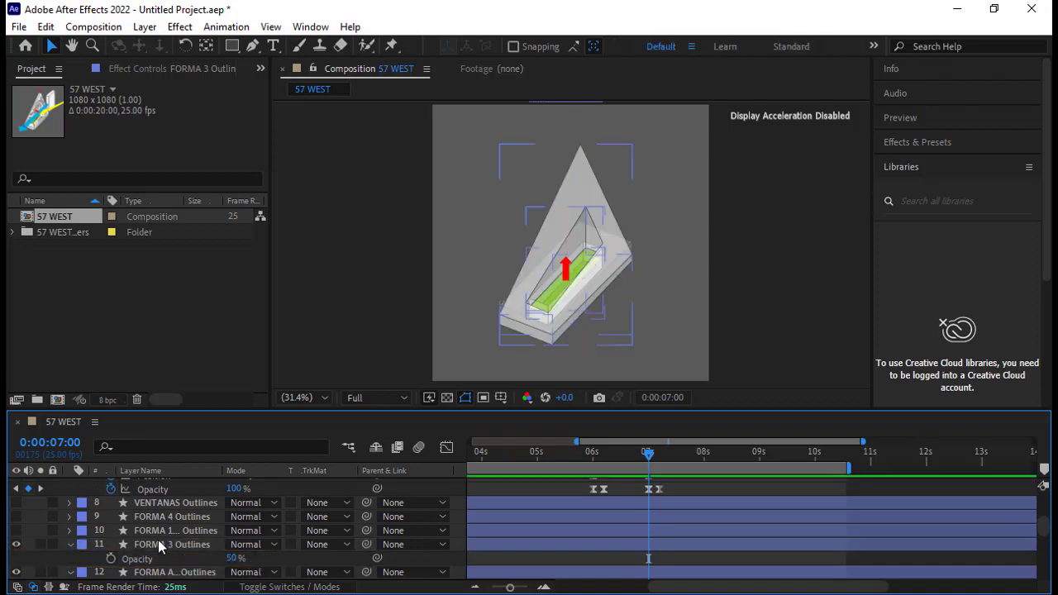
Step: Filter the FORMA 3 Outlines layer's properties by "path" to list its Path properties
click(158, 540)
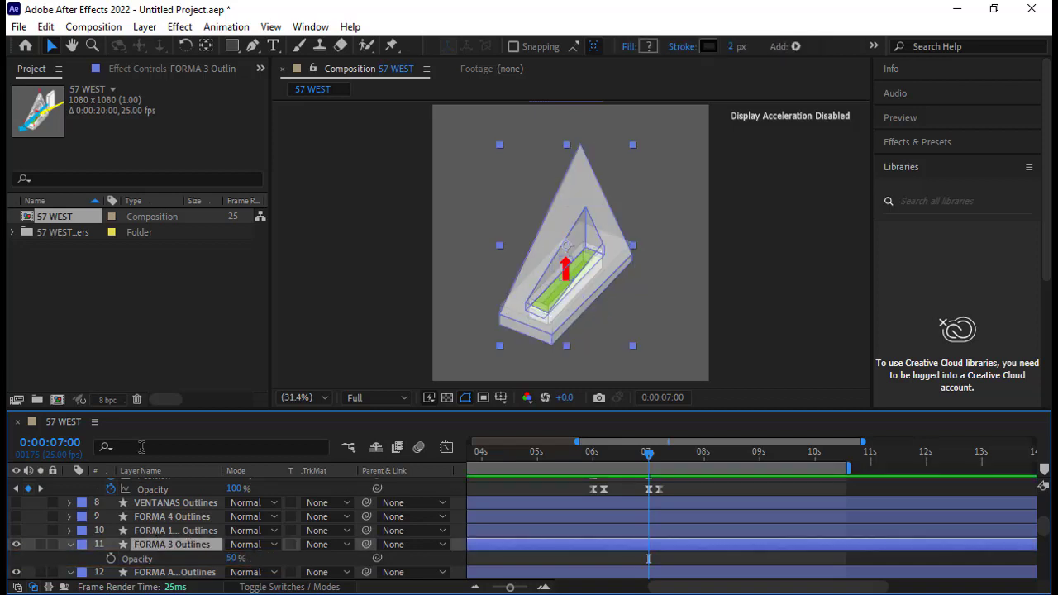
click(141, 446)
text(path)
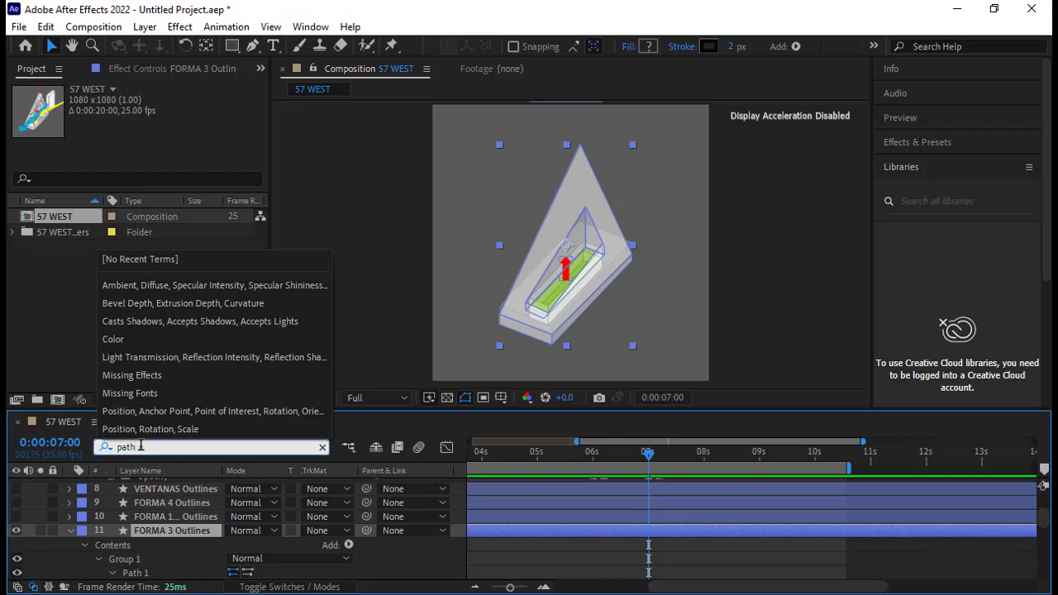
key(Return)
scroll(137, 557, down, 1)
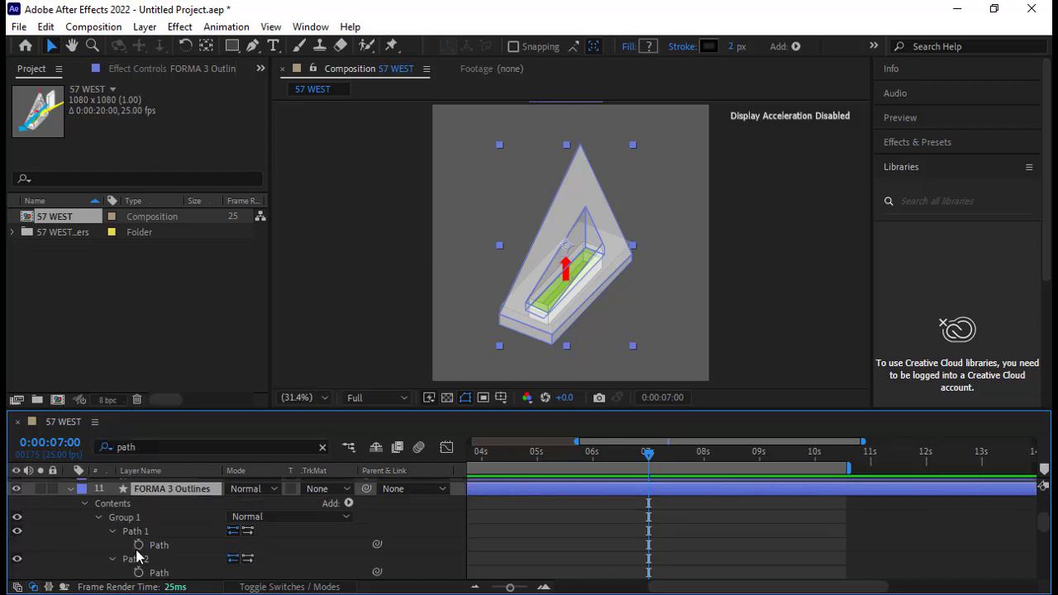
Step: Enable keyframing for the Path properties in all of FORMA 3's groups at 0:00:07:00
click(139, 544)
scroll(142, 548, down, 1)
click(139, 531)
scroll(144, 534, down, 1)
click(139, 545)
scroll(141, 548, down, 1)
click(139, 545)
scroll(141, 546, down, 1)
click(138, 545)
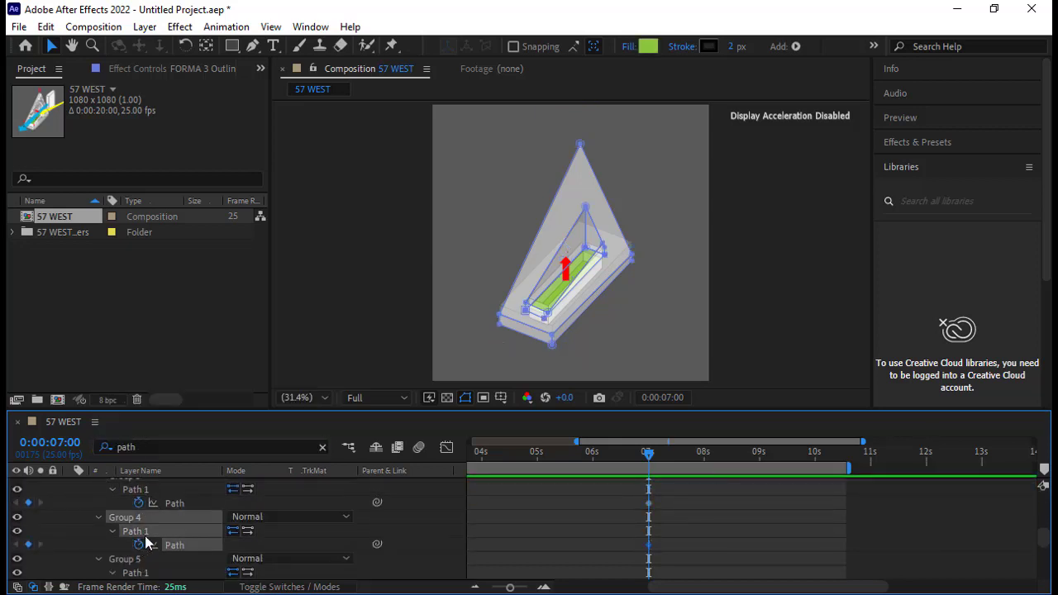
scroll(145, 539, down, 1)
click(139, 545)
click(139, 545)
Step: Add Path keyframes at 0:00:08:00 for every path in all of FORMA 3's groups
drag(680, 459, 704, 475)
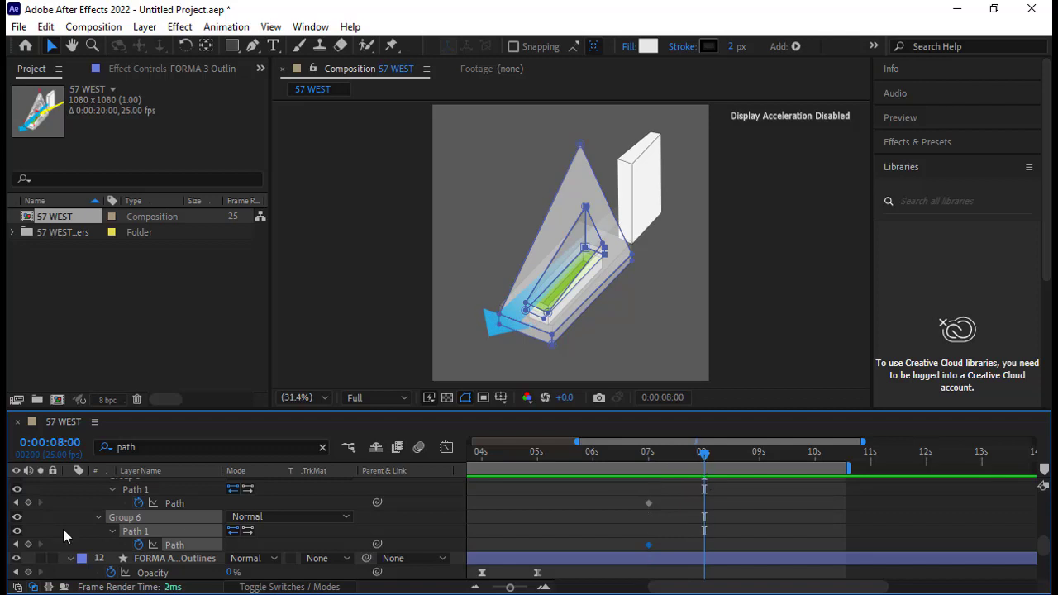
click(28, 545)
click(29, 503)
scroll(34, 504, up, 1)
click(29, 503)
scroll(30, 501, up, 1)
click(29, 503)
scroll(30, 503, up, 1)
click(29, 503)
scroll(29, 501, up, 1)
click(29, 489)
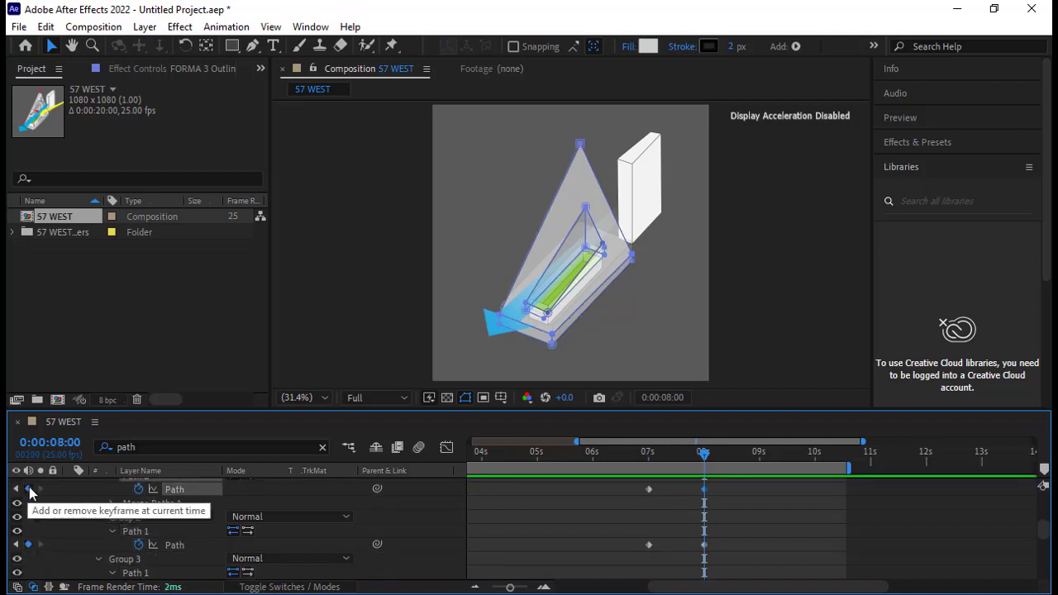
scroll(38, 513, up, 1)
scroll(45, 530, up, 1)
click(28, 545)
scroll(520, 488, down, 2)
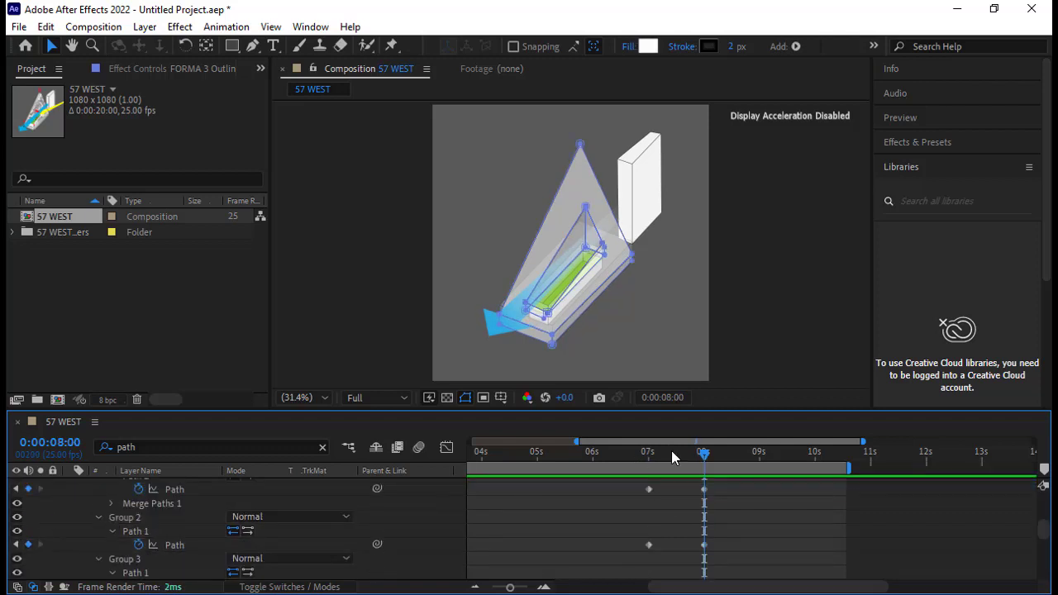
Step: Return to 0:00:07:00, clear the property filter and expand Group 1's Path 1 and Path 2 in FORMA 3 Outlines
drag(671, 452, 650, 460)
click(322, 448)
click(70, 486)
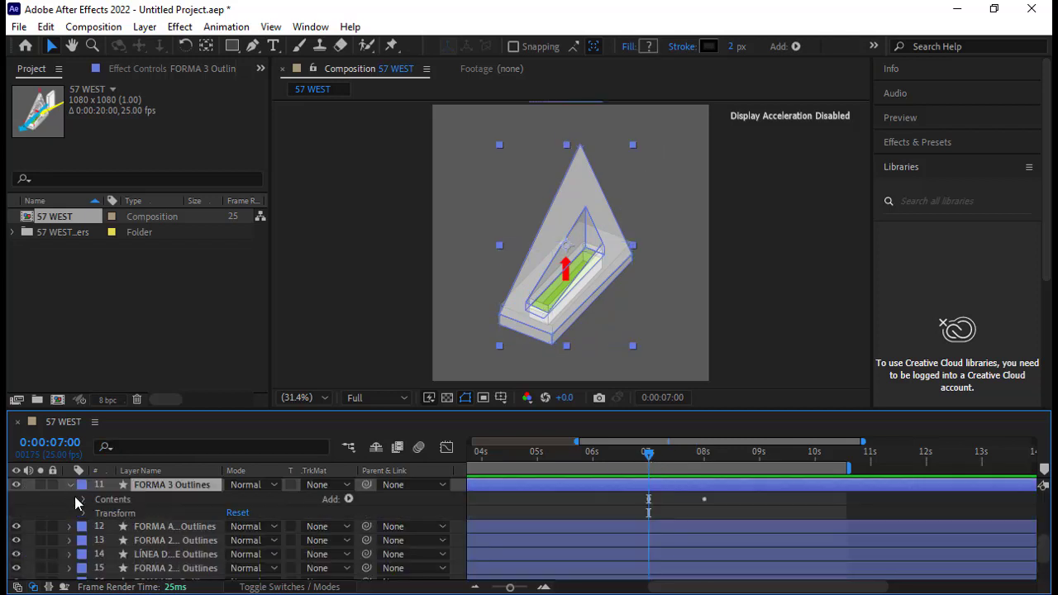
click(77, 500)
scroll(16, 520, down, 3)
scroll(47, 536, up, 5)
click(95, 548)
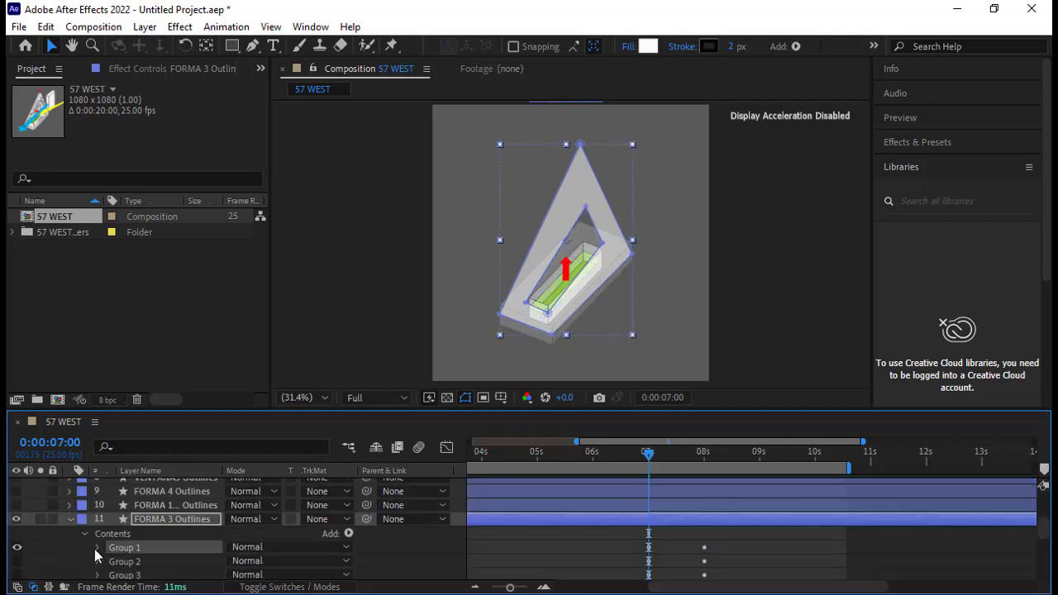
click(109, 503)
click(174, 517)
click(111, 532)
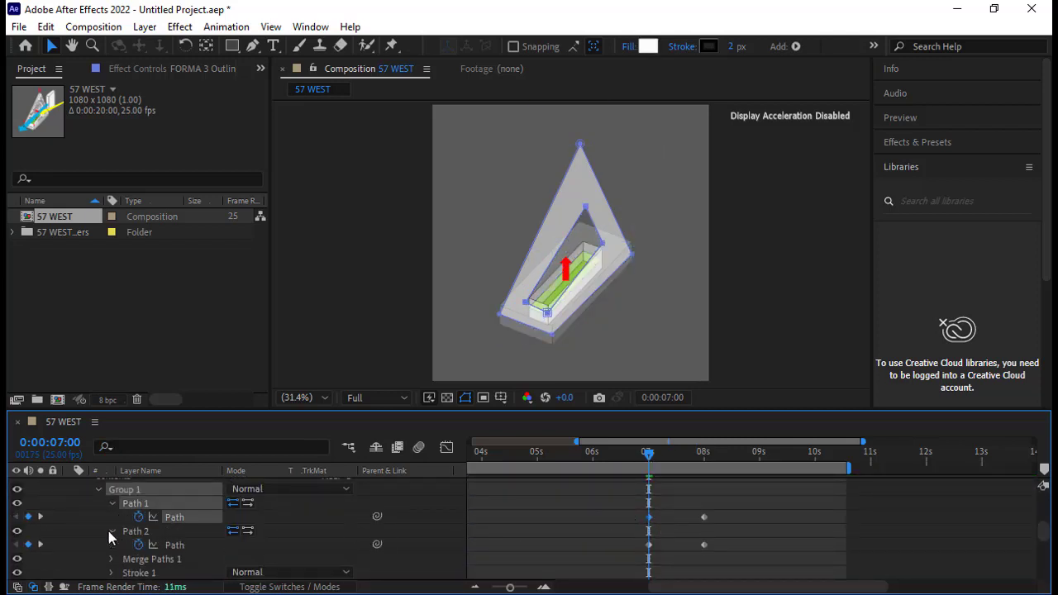
Step: Reshape Group 1's Path 1 at 0:00:07:00 by moving the inner opening's vertices onto the courtyard block's corners, and fit the view
scroll(587, 245, up, 7)
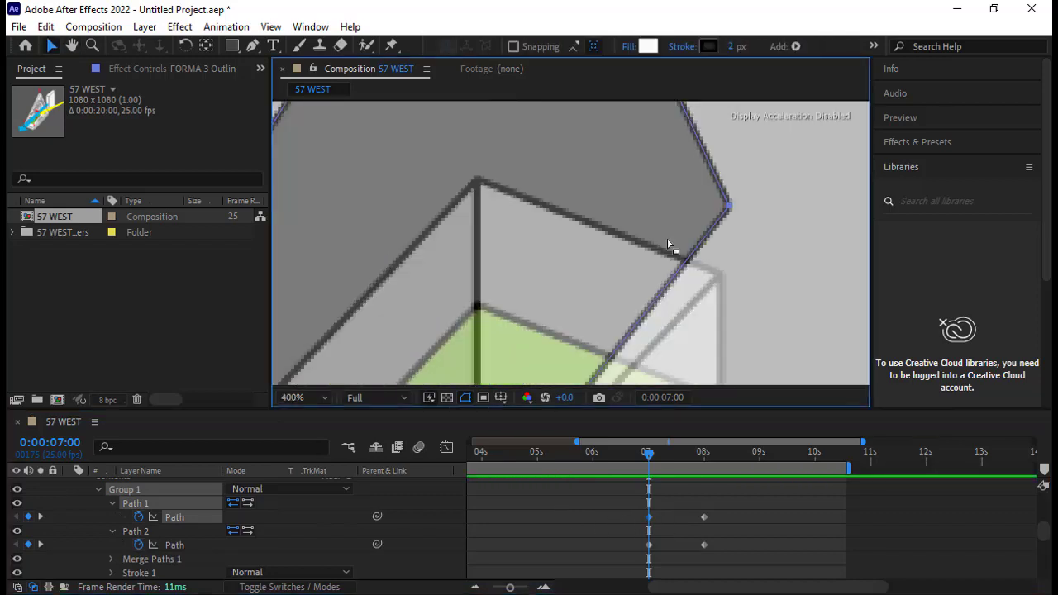
scroll(721, 280, down, 2)
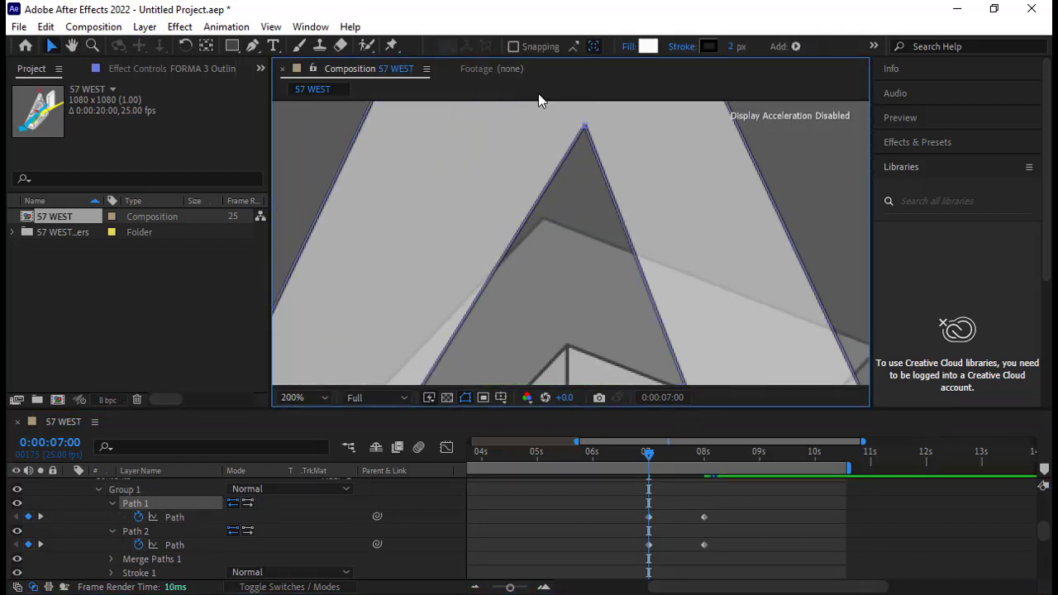
scroll(584, 137, up, 5)
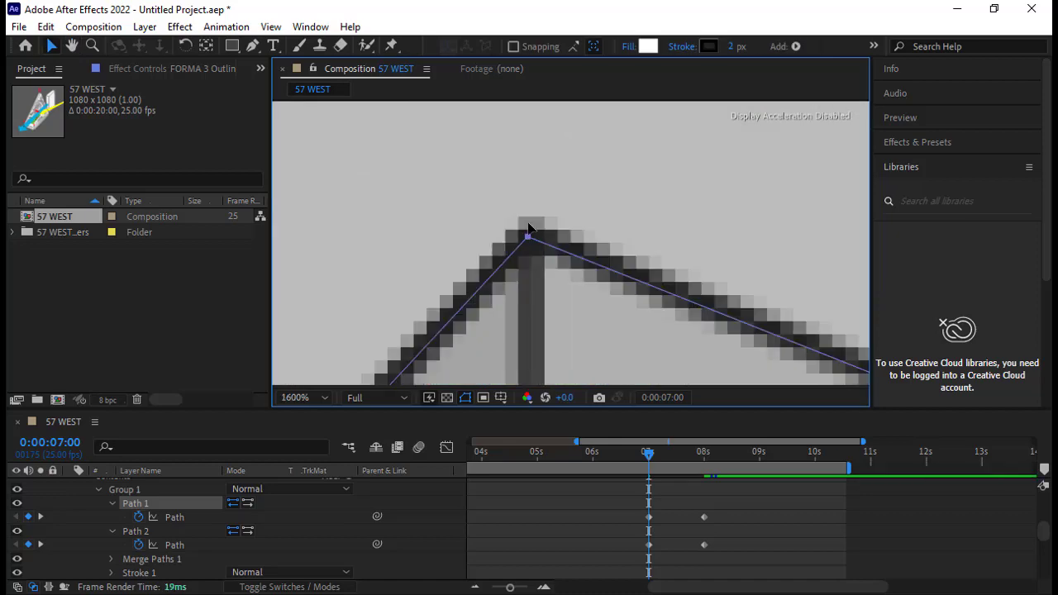
scroll(533, 232, down, 4)
scroll(533, 367, up, 2)
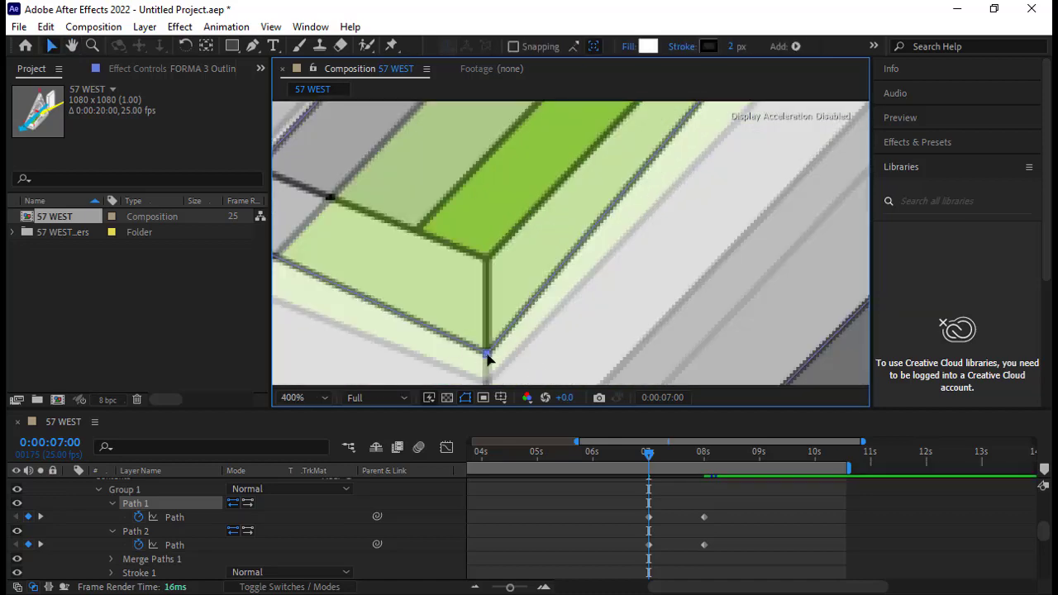
drag(487, 355, 487, 257)
drag(276, 234, 583, 303)
scroll(570, 280, up, 2)
drag(488, 281, 496, 208)
scroll(496, 207, down, 1)
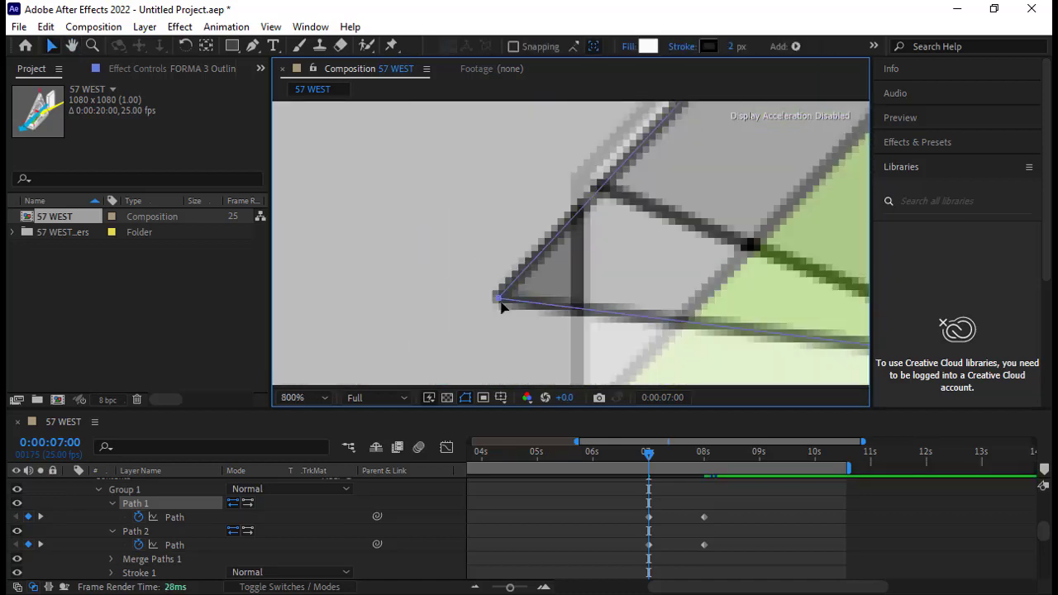
drag(500, 302, 581, 180)
click(304, 398)
click(334, 128)
Step: Move the right corner and apex vertices of Group 1's Path 2 onto the base block's rear top corners
scroll(631, 259, up, 2)
drag(641, 267, 543, 255)
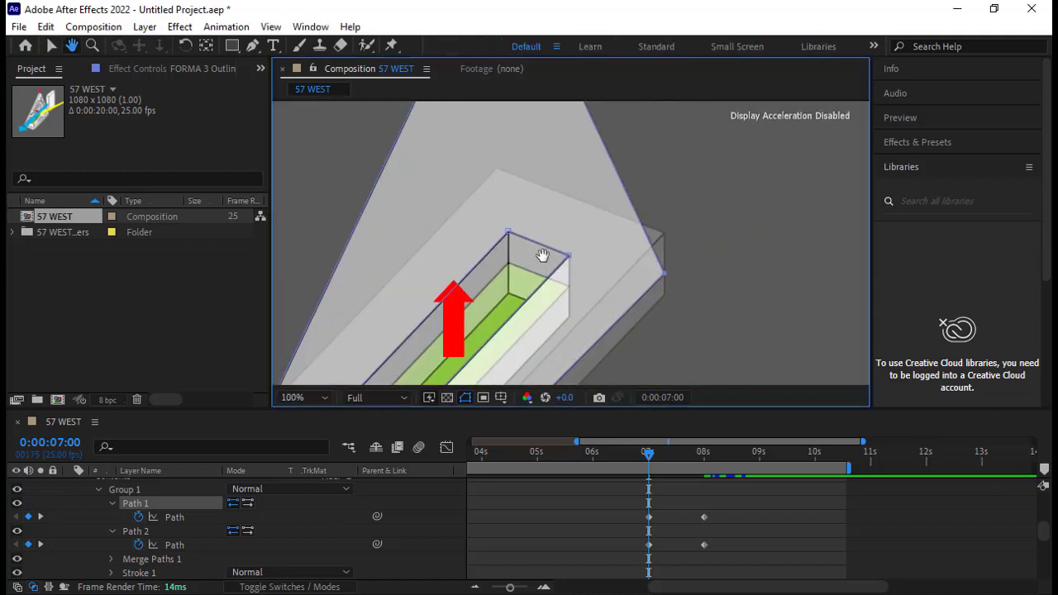
scroll(684, 272, up, 1)
drag(669, 287, 628, 268)
scroll(600, 246, up, 1)
drag(600, 247, 546, 265)
drag(641, 315, 638, 154)
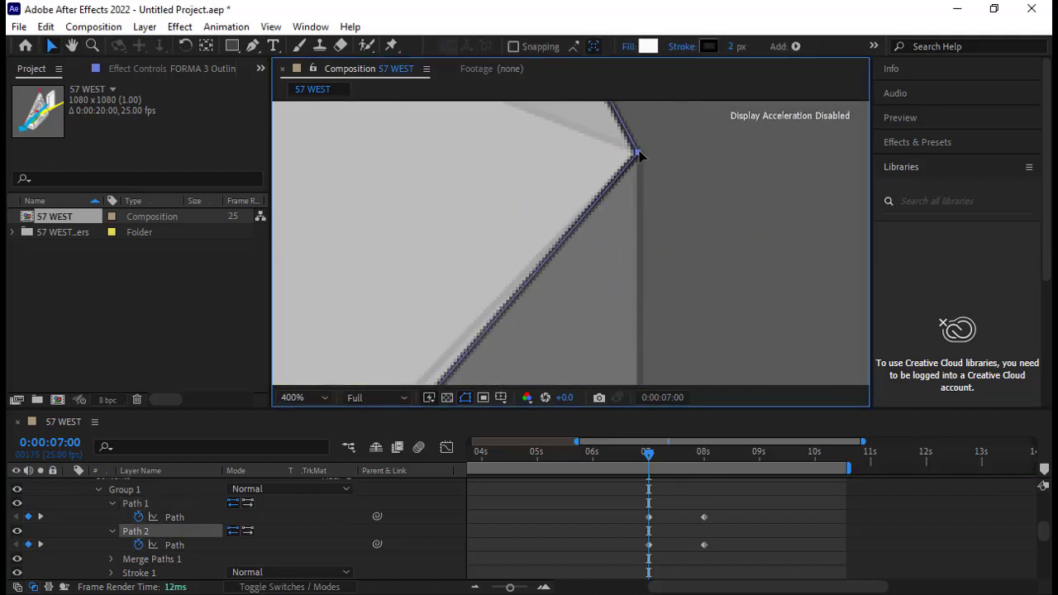
scroll(567, 203, down, 2)
drag(567, 204, 681, 364)
scroll(543, 325, down, 1)
drag(553, 159, 549, 273)
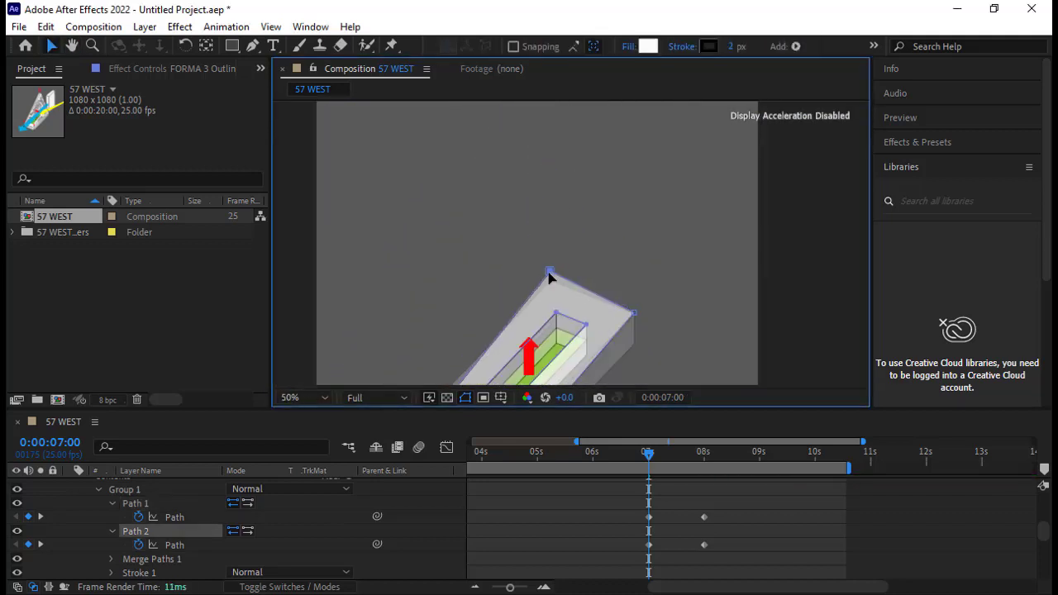
scroll(550, 278, up, 5)
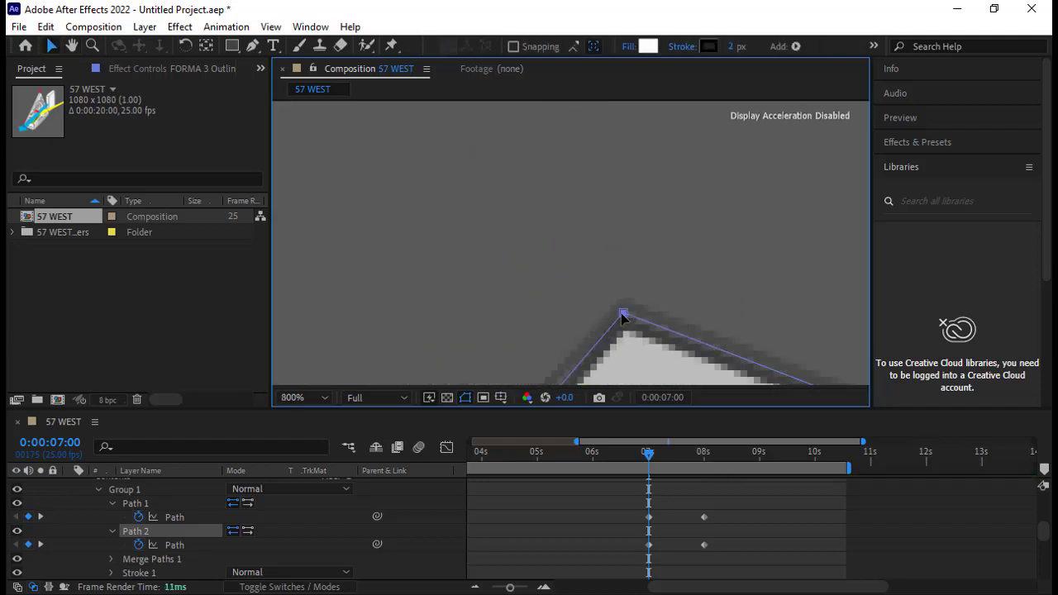
drag(623, 316, 624, 305)
Step: Align the remaining outer vertices of Group 1's Path 2 with the base block's front top corners, and fit the view
scroll(625, 305, down, 4)
drag(480, 305, 527, 187)
scroll(583, 291, up, 3)
drag(583, 292, 534, 243)
drag(523, 309, 525, 195)
scroll(525, 196, down, 2)
scroll(464, 294, up, 2)
click(461, 292)
drag(371, 165, 461, 174)
click(305, 397)
click(303, 109)
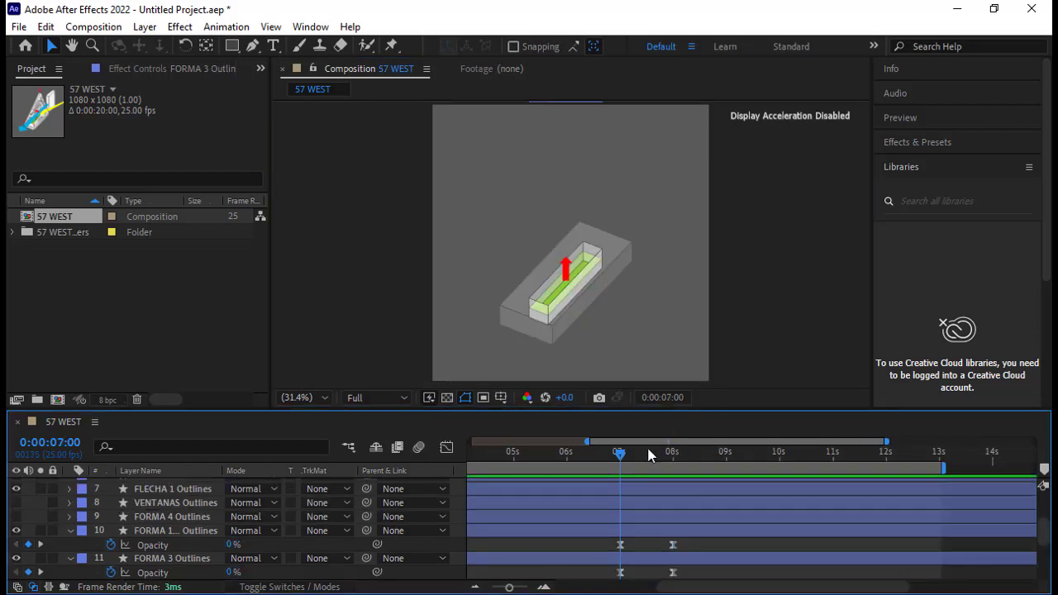
Step: Add Opacity keyframes at 0:00:08:00 to layers 15 to 17, from FORMA 2-VACIO through FORMA 1 Outlines
drag(622, 465, 671, 463)
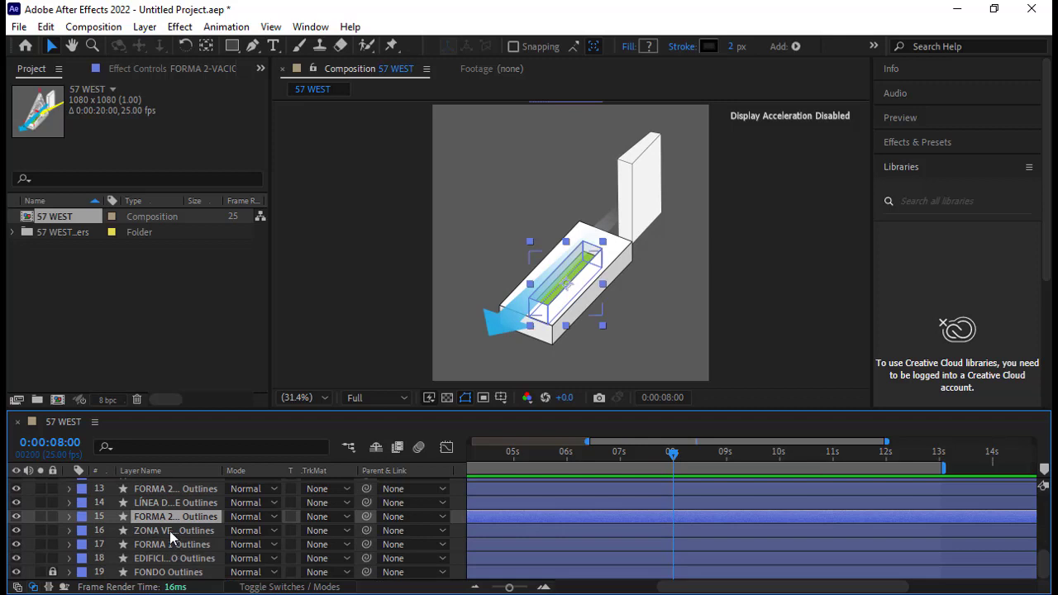
shift+click(166, 530)
shift+click(159, 544)
key(t)
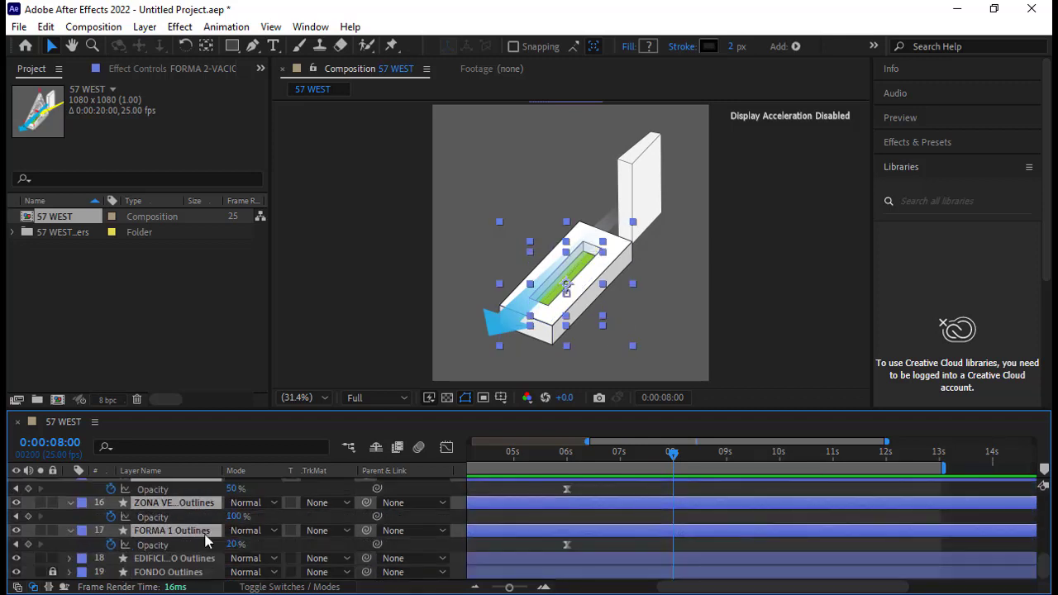
click(29, 489)
drag(705, 463, 728, 486)
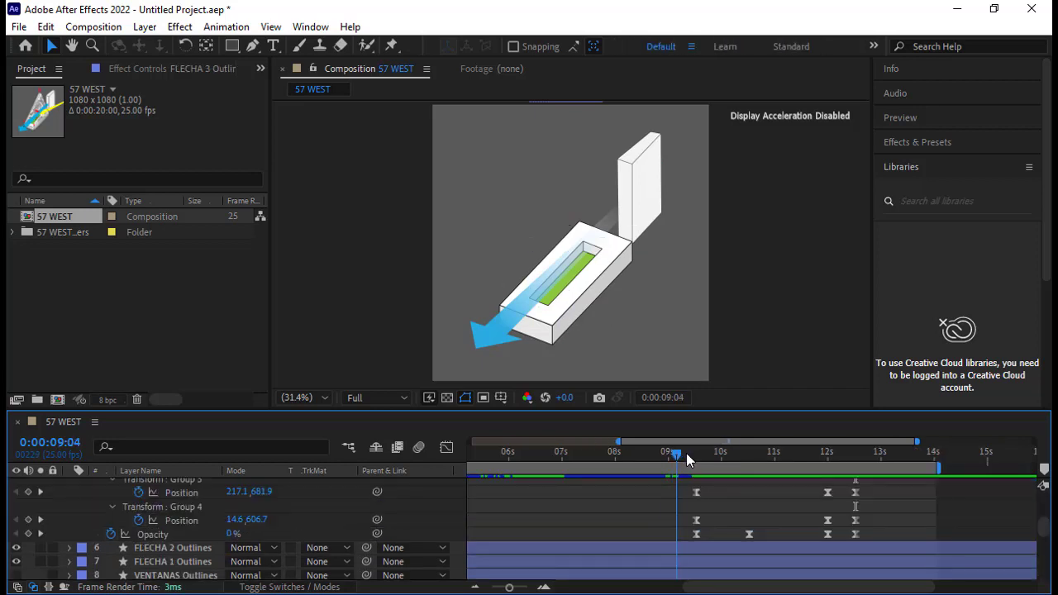
Step: Scrub the FORMA 3 and FLECHA 3 animation to 0:00:12:21, show the whole timeline and play back the composition
drag(687, 454, 876, 478)
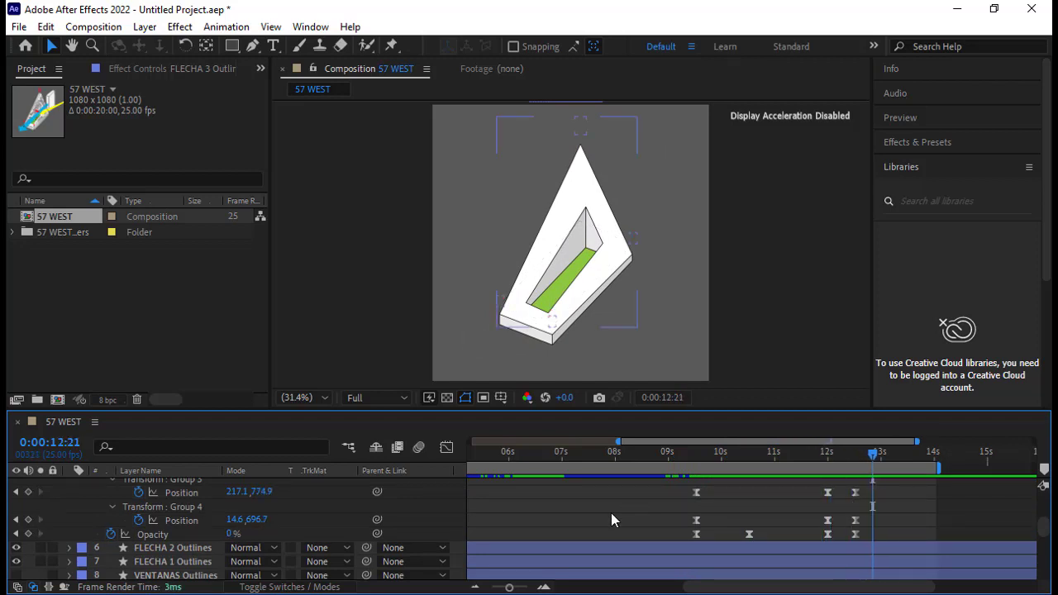
drag(509, 587, 493, 588)
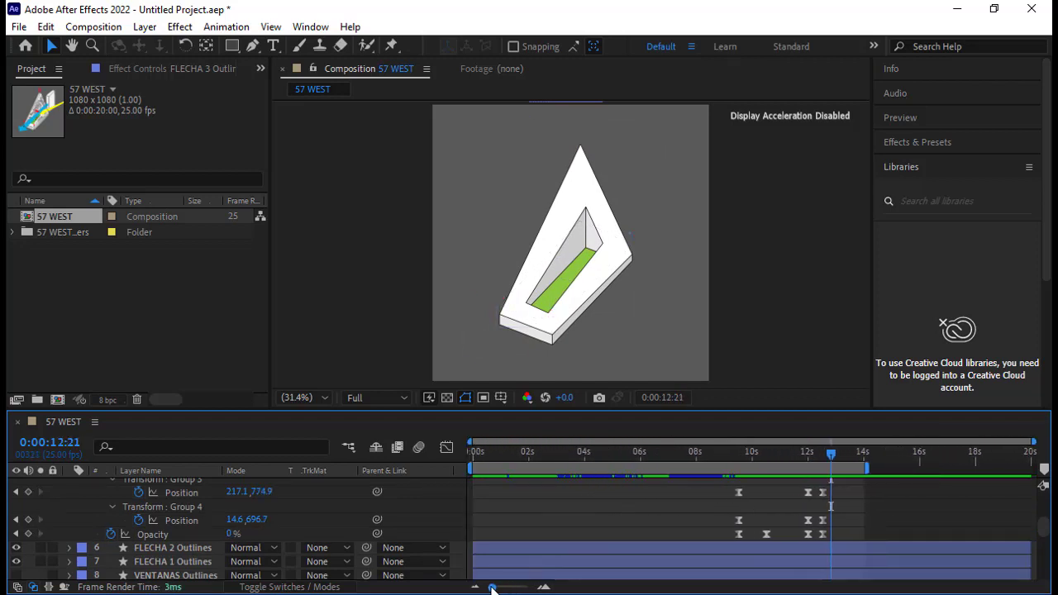
click(796, 316)
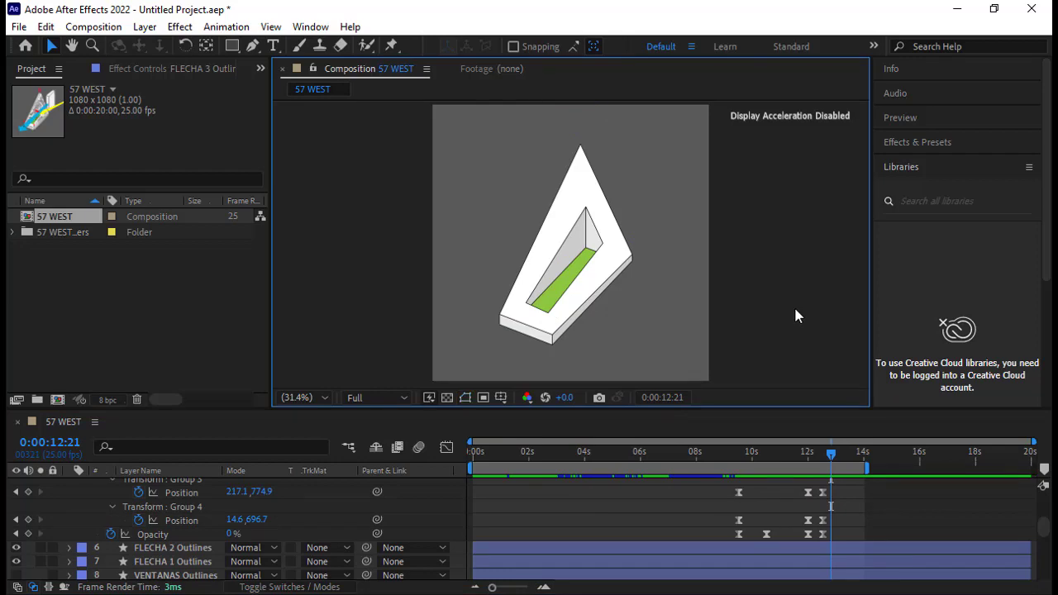
key(space)
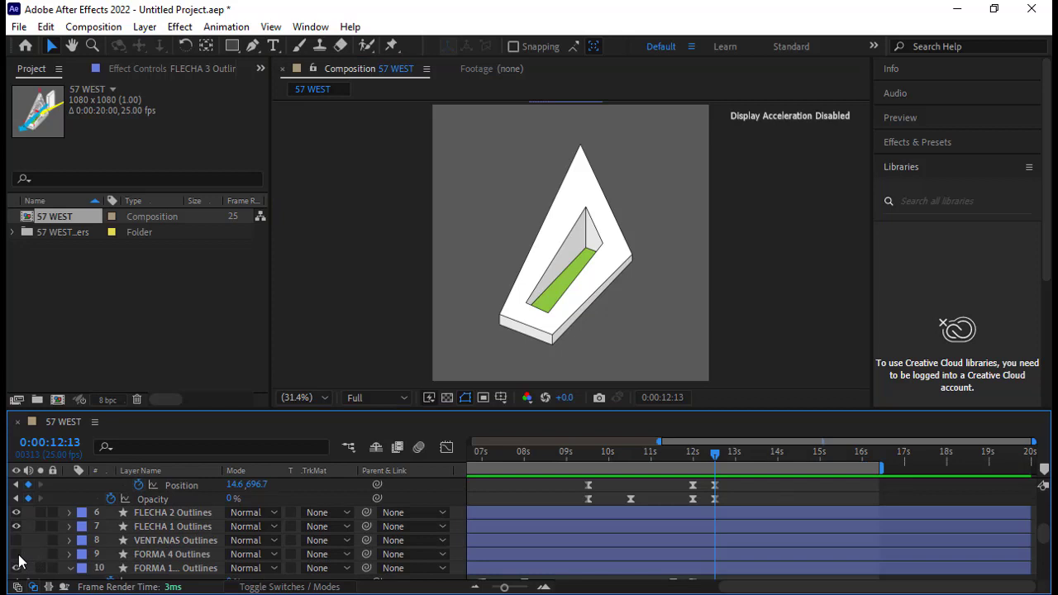
Step: Show the FORMA 4 Outlines layer at 0:00:12:13 and set its Opacity to 50%
click(15, 554)
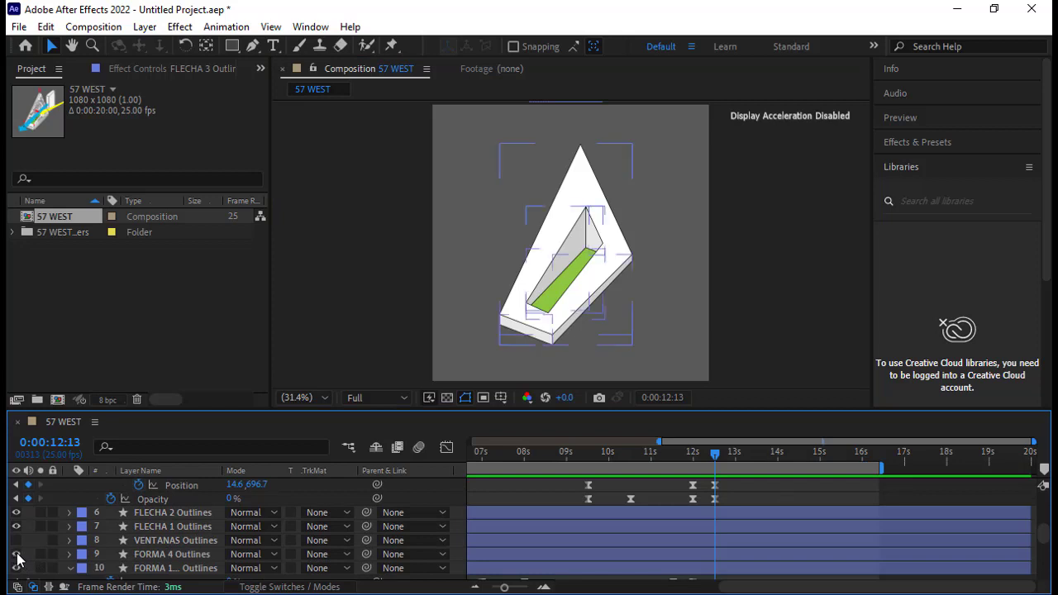
click(148, 555)
key(t)
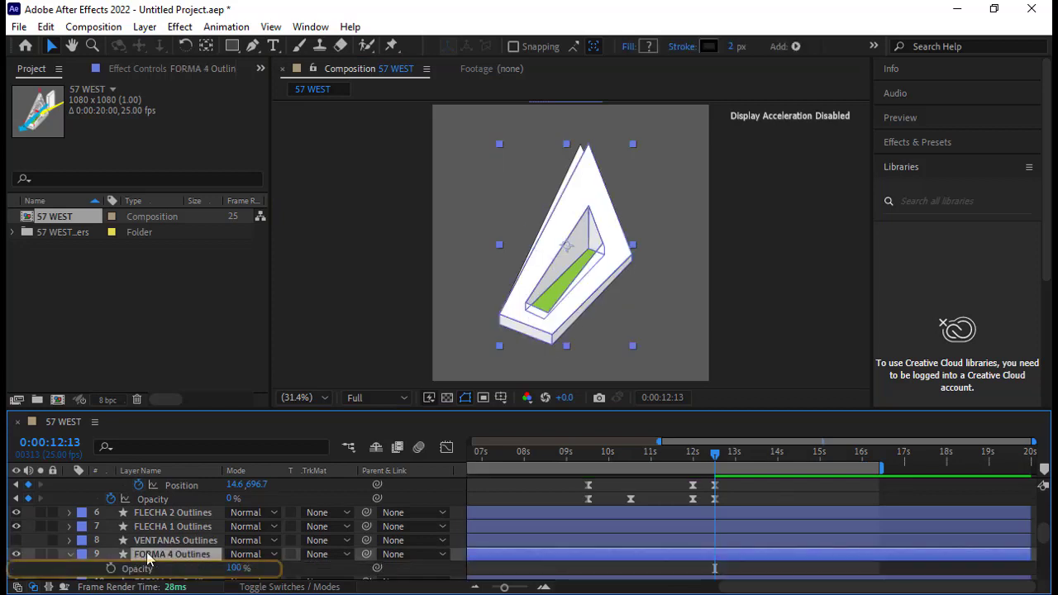
click(234, 568)
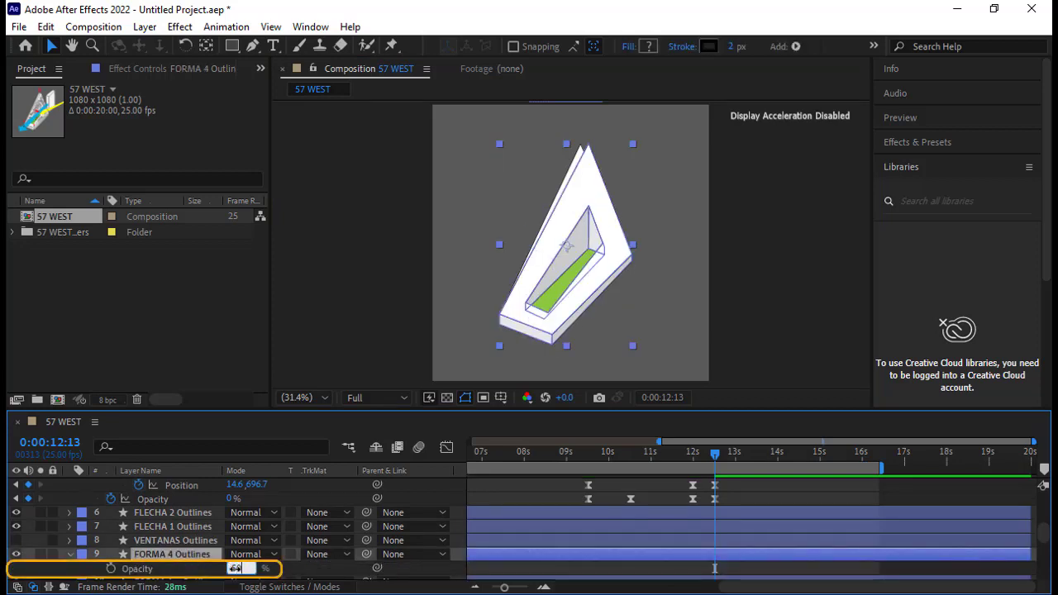
text(50)
key(Return)
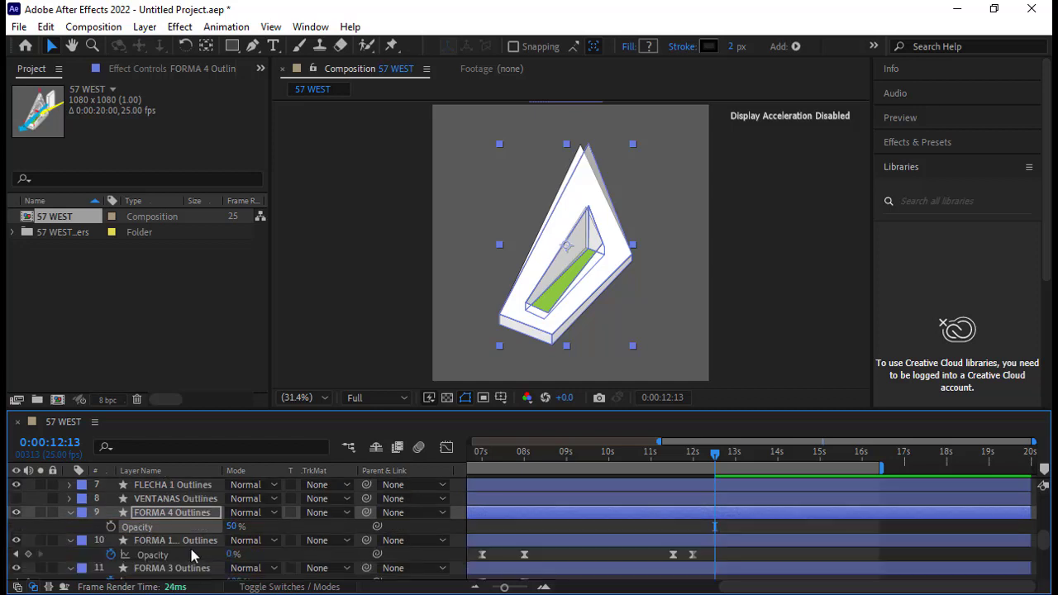
scroll(191, 550, down, 2)
click(314, 349)
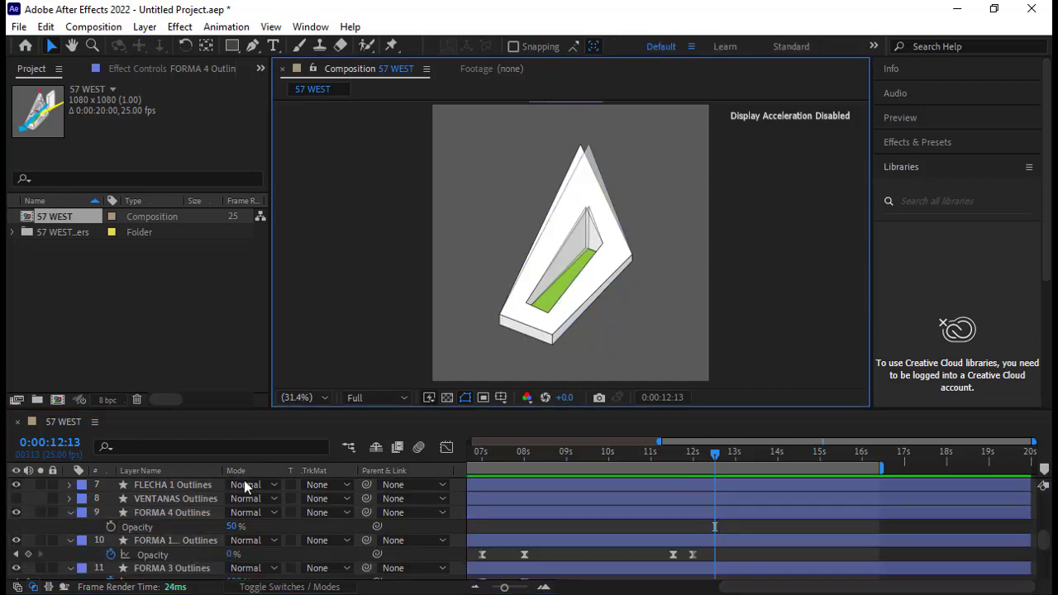
Step: Reveal the keyframed properties of the FORMA 3 Outlines layer
scroll(186, 527, down, 2)
click(169, 529)
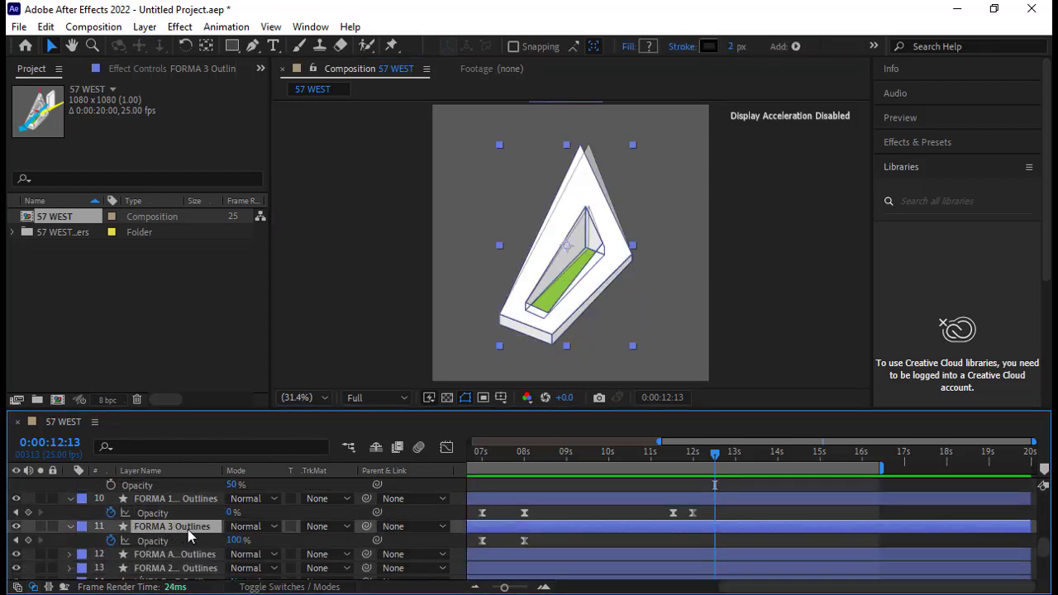
key(u)
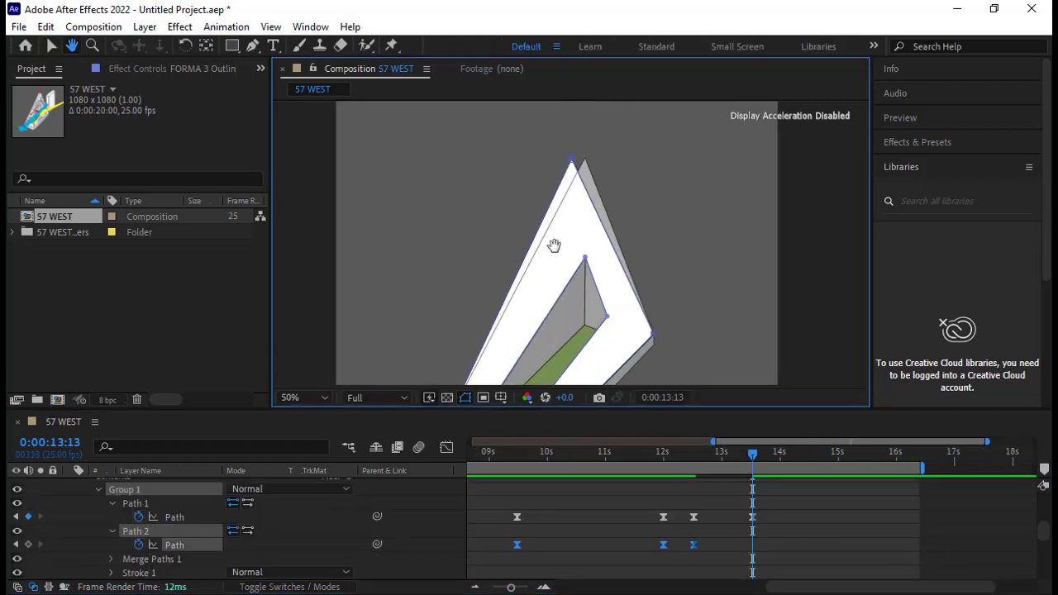
Step: Move the apex vertex of Group 1's Path 2 at 0:00:13:13 onto FORMA 4's peak, and fit the view
drag(554, 246, 535, 310)
scroll(565, 189, up, 2)
drag(508, 189, 514, 274)
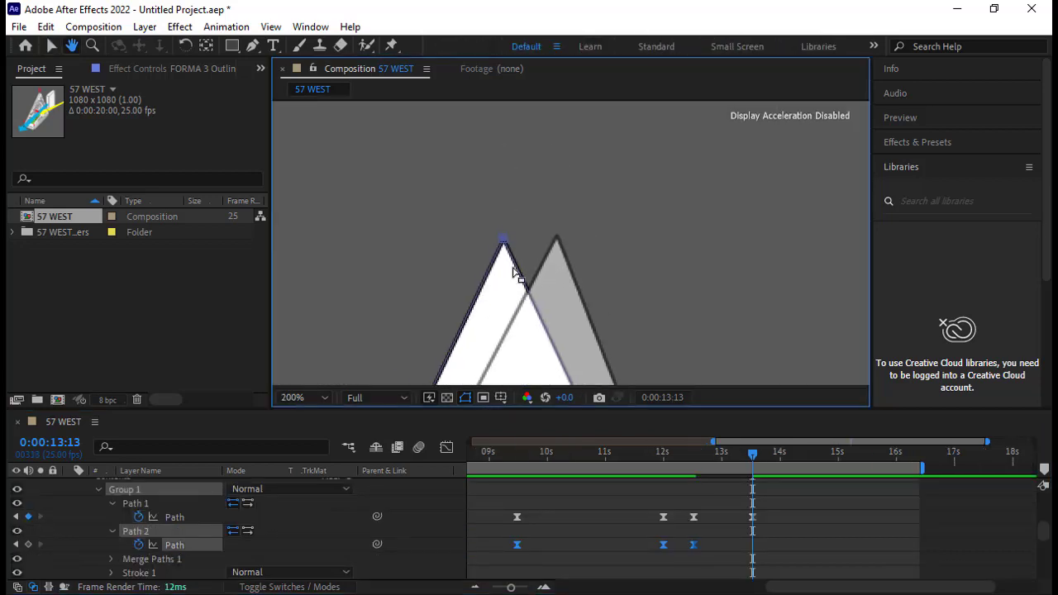
scroll(514, 274, up, 1)
drag(407, 207, 451, 248)
drag(440, 240, 543, 233)
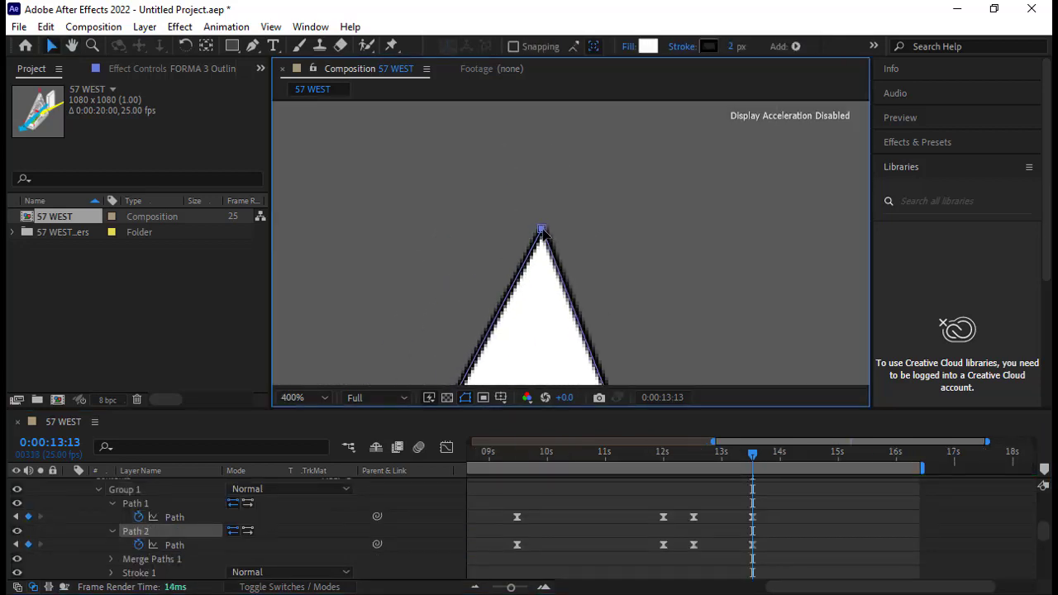
click(296, 396)
click(331, 130)
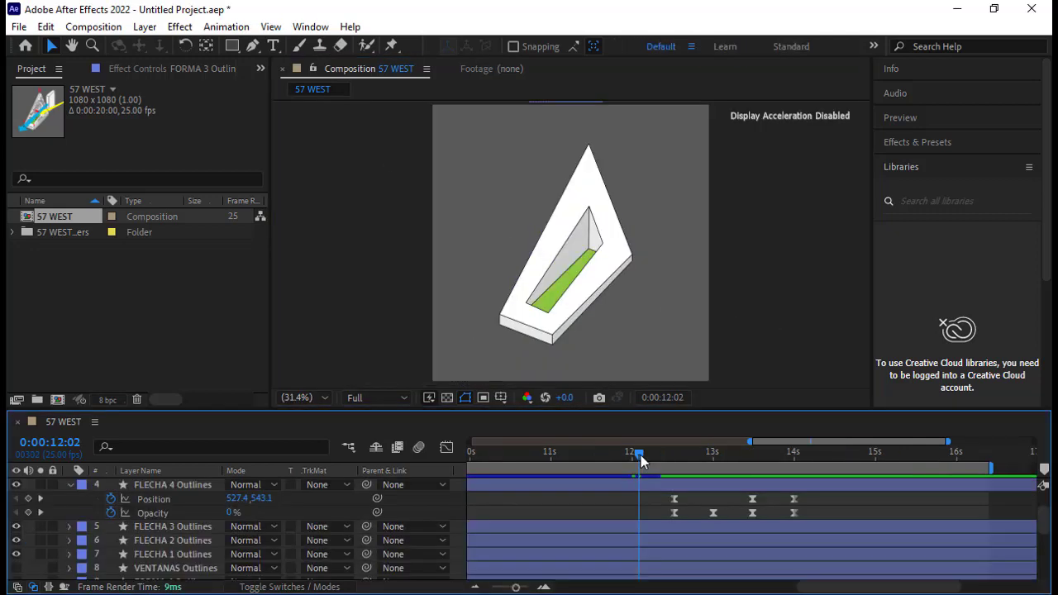
Step: Scrub through the FLECHA 4 arrow's animation to 0:00:14:02 and play back the composition
drag(641, 456, 803, 467)
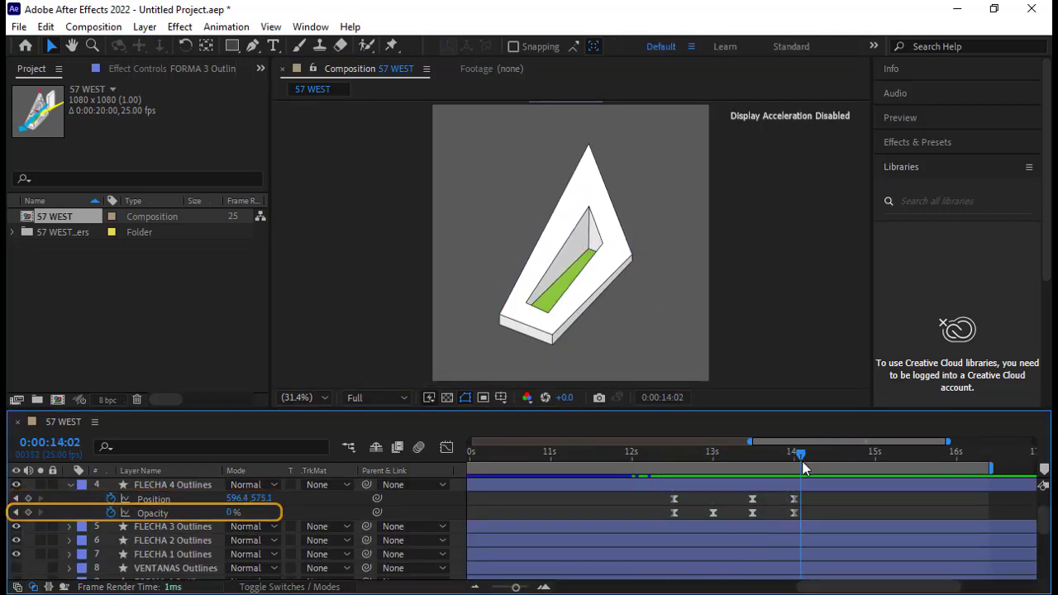
key(space)
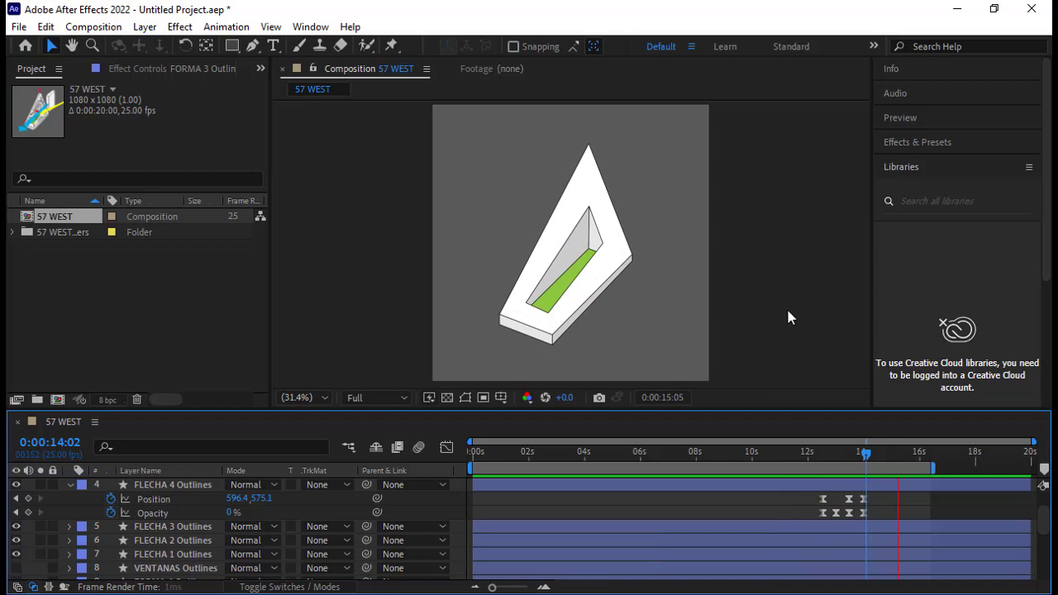
Step: Show the FLECHA 5 Outlines layer at 0:00:14:00, select its Group 1 and copy the yellow fill's hex code FFFF00
key(space)
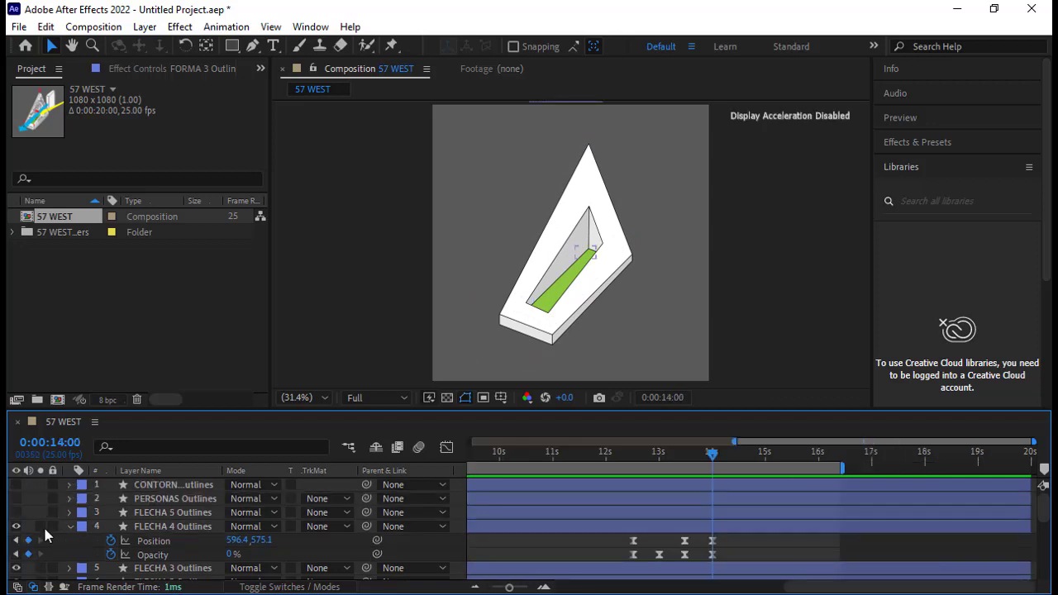
click(16, 513)
click(69, 512)
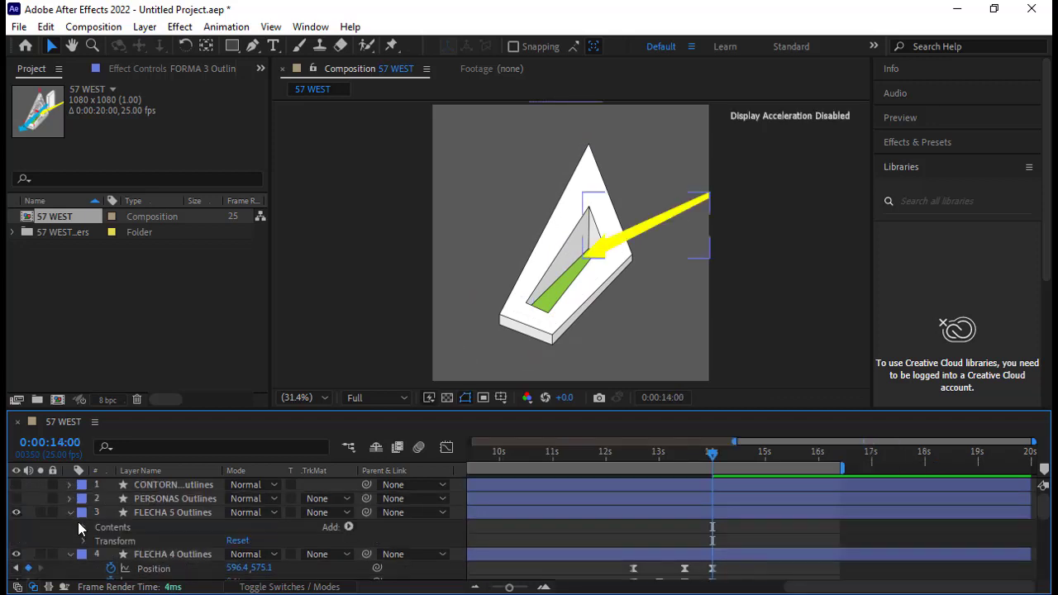
click(84, 526)
click(126, 541)
click(647, 47)
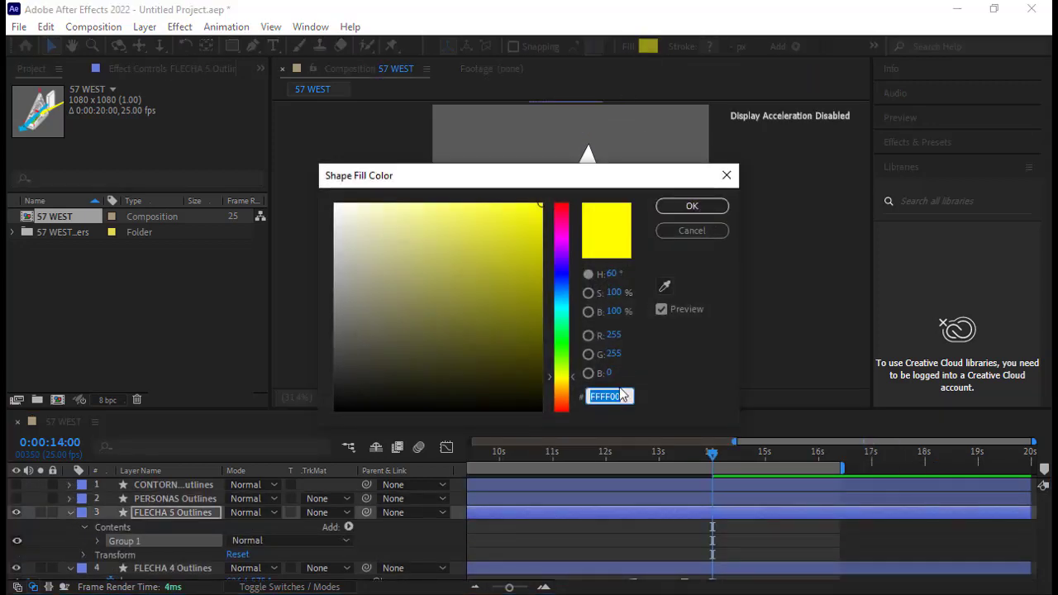
click(696, 233)
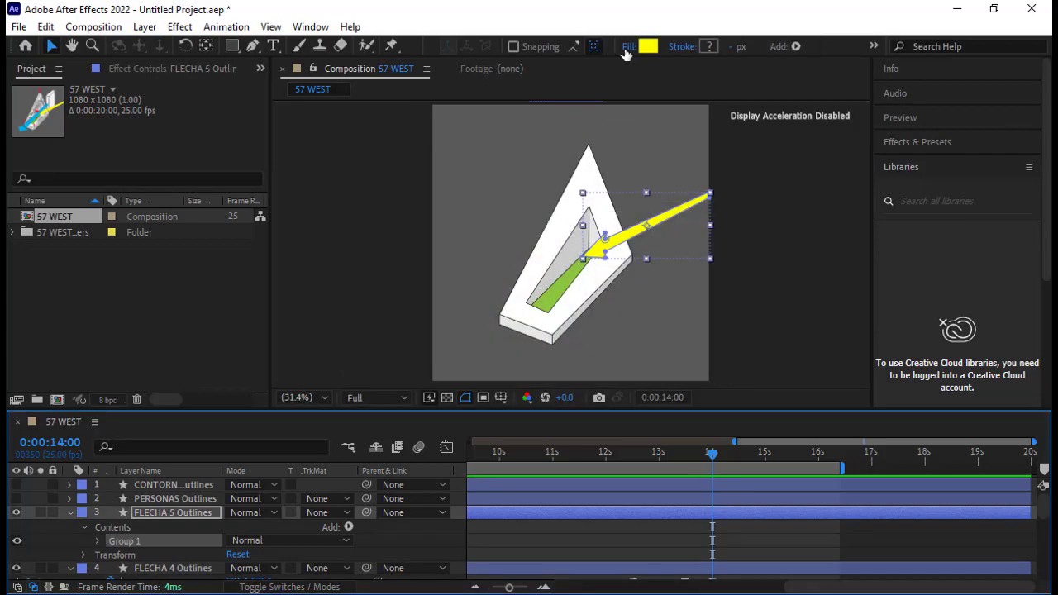
Step: Change FLECHA 5's fill to a linear gradient ending in FFFF00 and move the gradient's end point onto the arrowhead
click(629, 46)
click(487, 260)
click(494, 351)
click(648, 47)
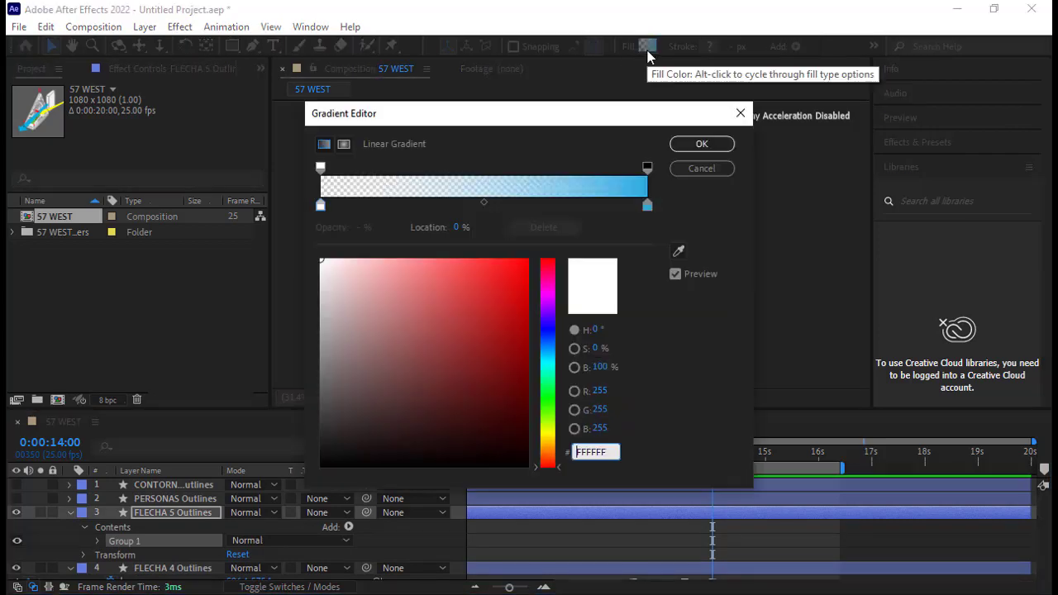
click(647, 207)
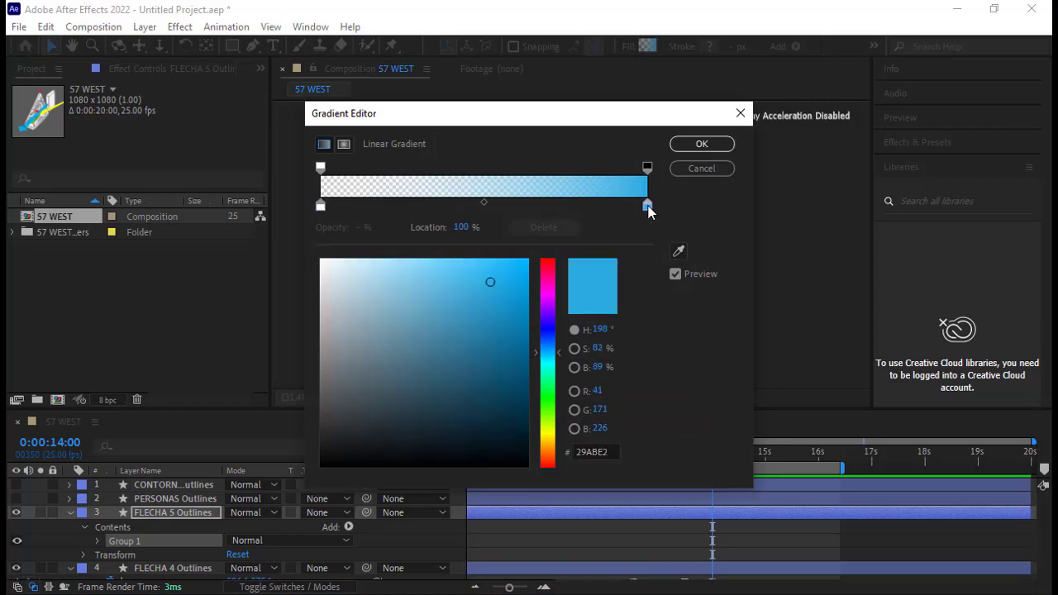
text(FFFF00)
click(708, 147)
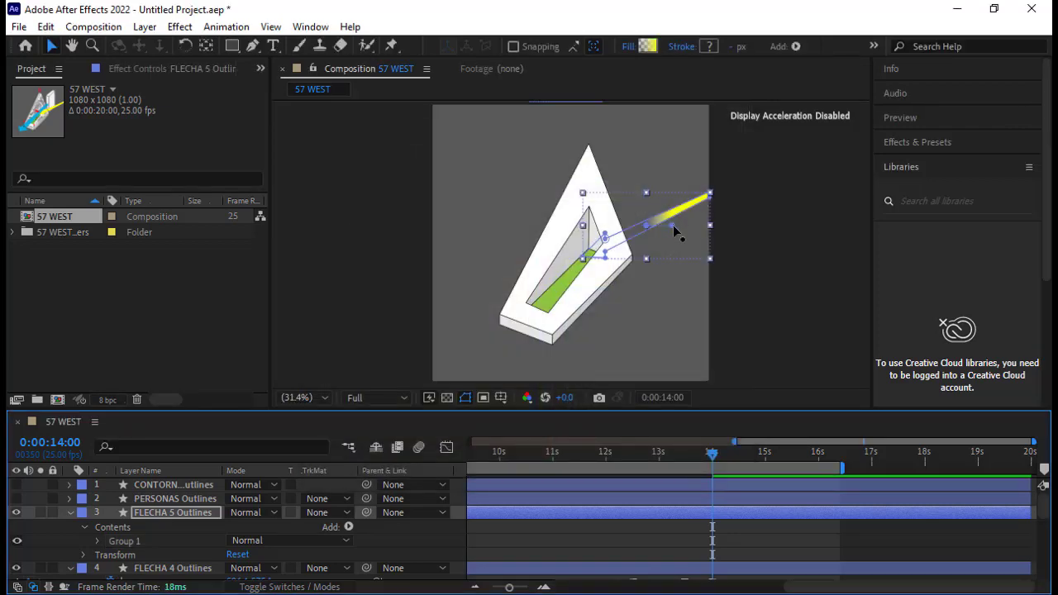
drag(673, 226, 605, 248)
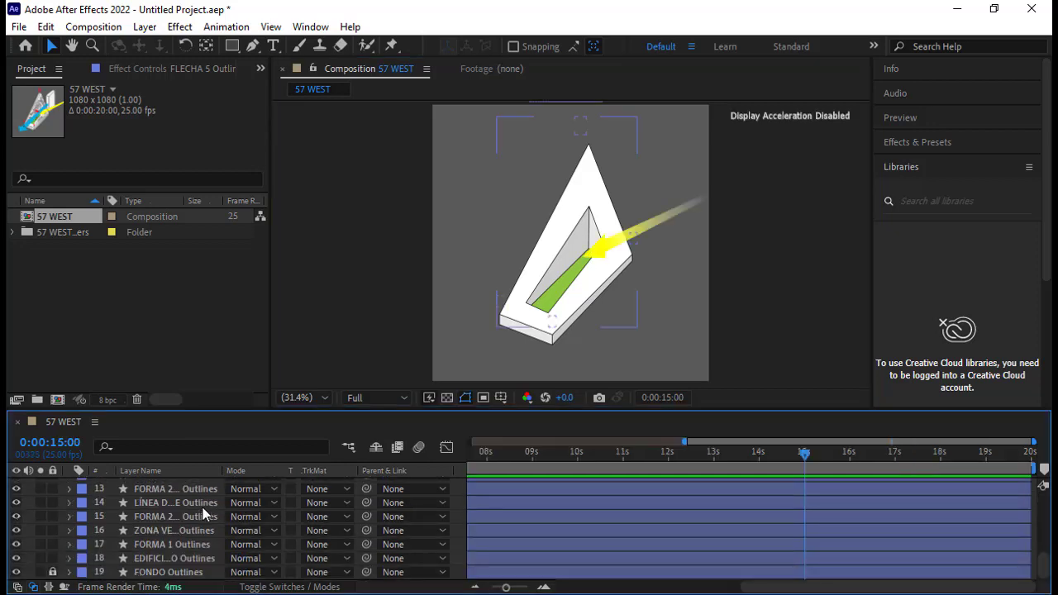
Step: Paste copies of the EDIFICIO ENTORNO layer's Path and Opacity keyframes at 0:00:15:00 and shift the closing ones a second earlier
click(217, 562)
key(u)
drag(802, 592, 503, 508)
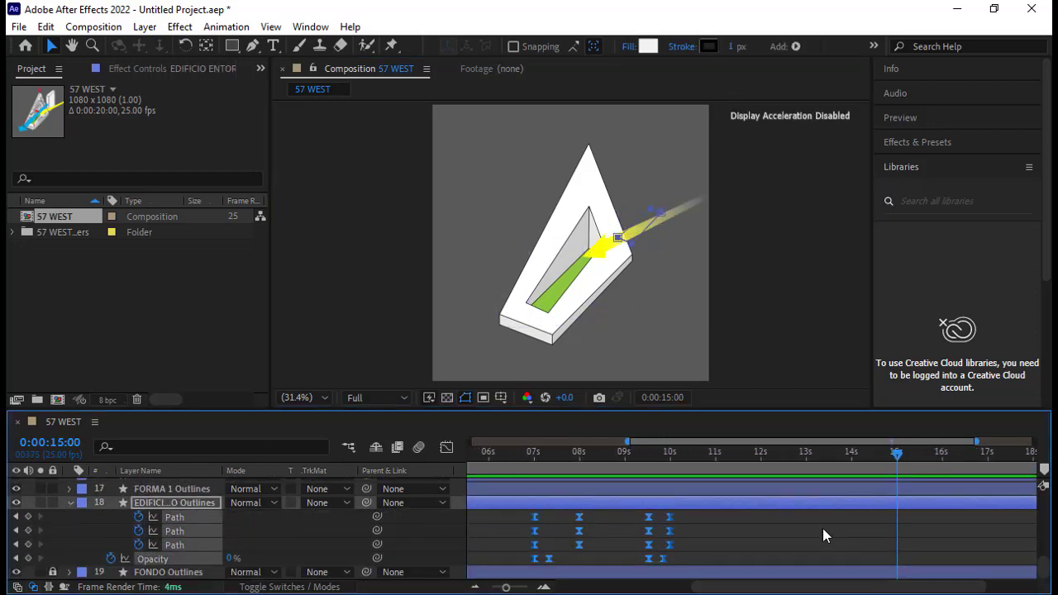
key(ctrl+c)
key(ctrl+v)
drag(833, 587, 890, 587)
click(894, 468)
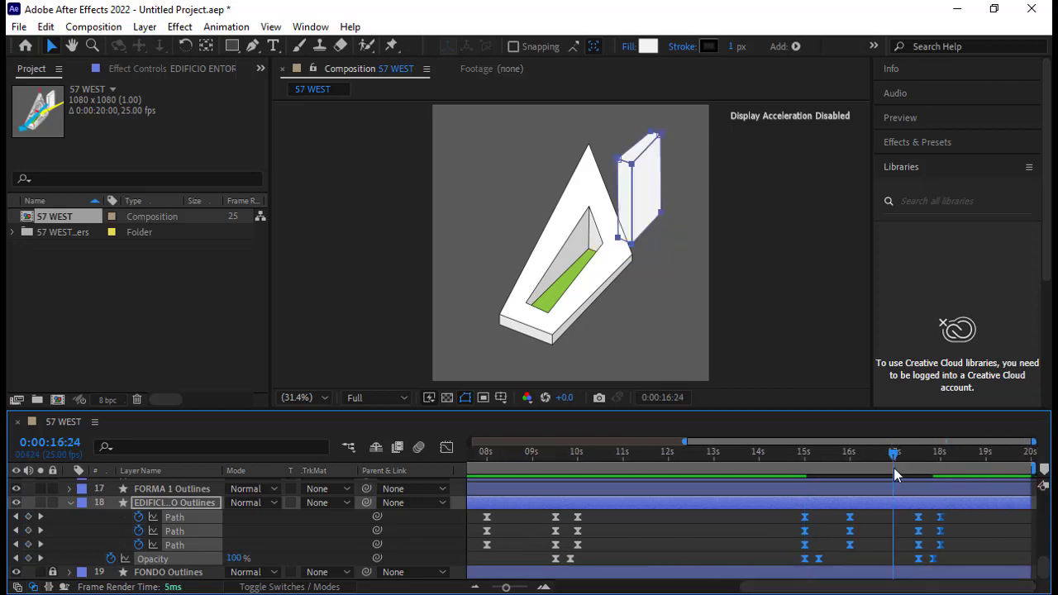
drag(960, 564, 900, 518)
Step: Copy the FLECHA 2 Outlines layer's Path and Opacity keyframes that start at 0:00:07:00 and paste them at 0:00:15:00
click(804, 454)
scroll(172, 537, up, 5)
click(172, 545)
key(u)
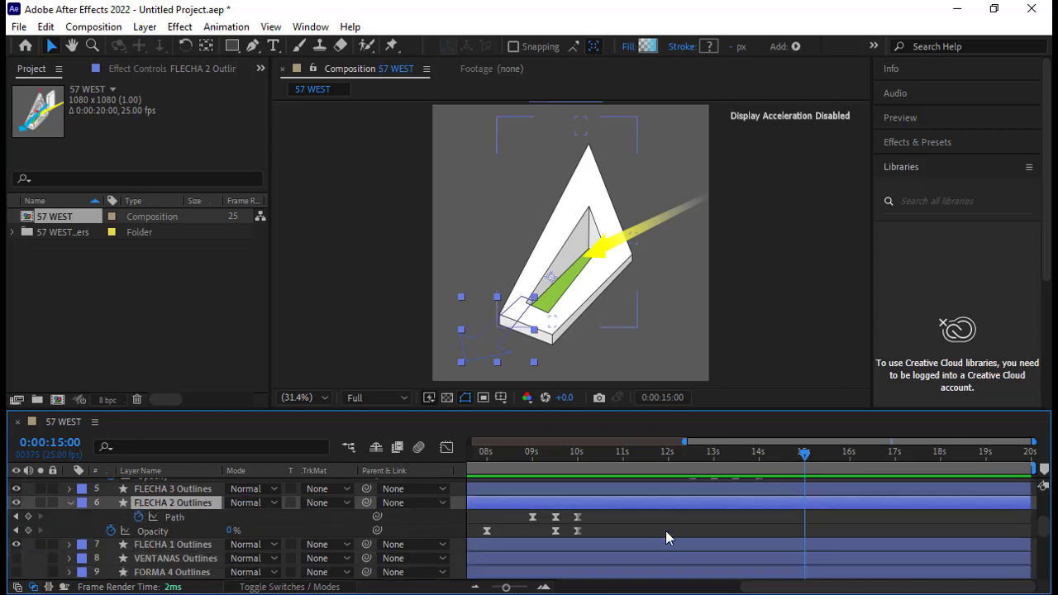
scroll(706, 534, left, 4)
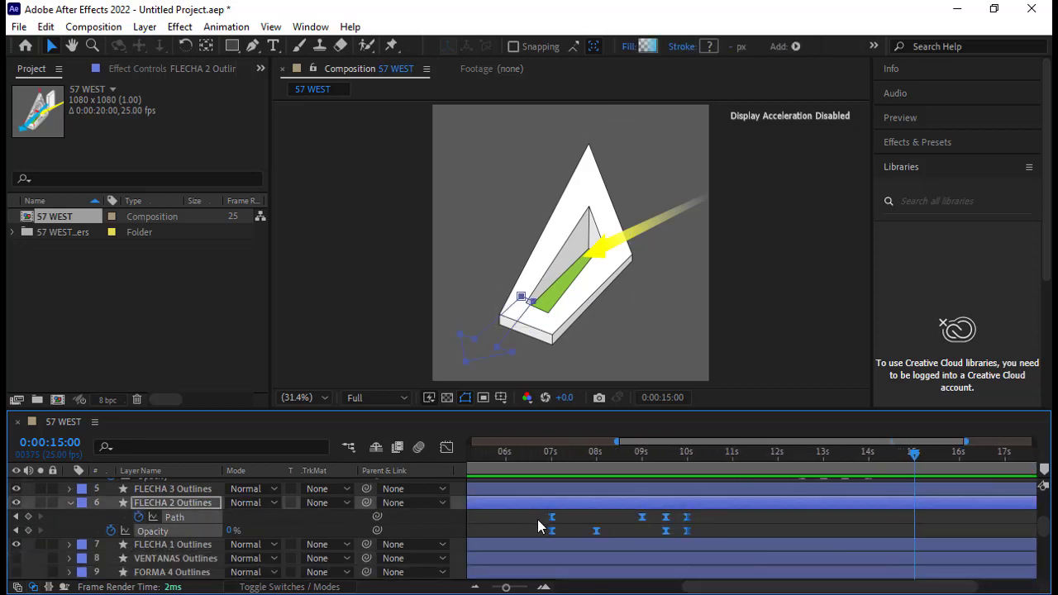
key(ctrl+v)
drag(870, 587, 930, 587)
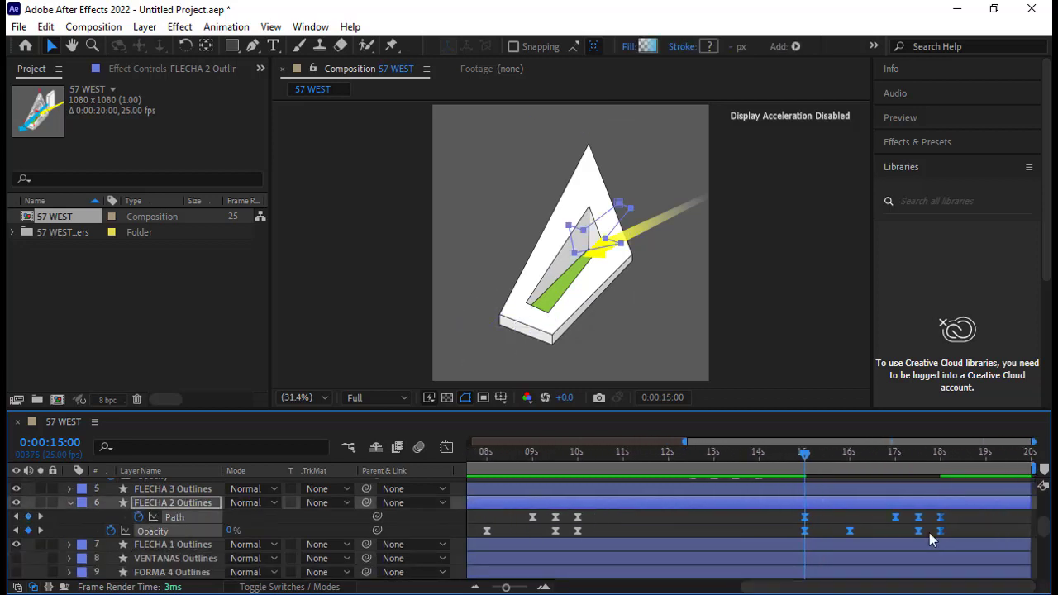
Step: Move FLECHA 2's pasted closing keyframes one second earlier so that the last ones sit at 0:00:17:00
click(898, 465)
drag(960, 535, 872, 514)
drag(941, 517, 898, 518)
click(774, 453)
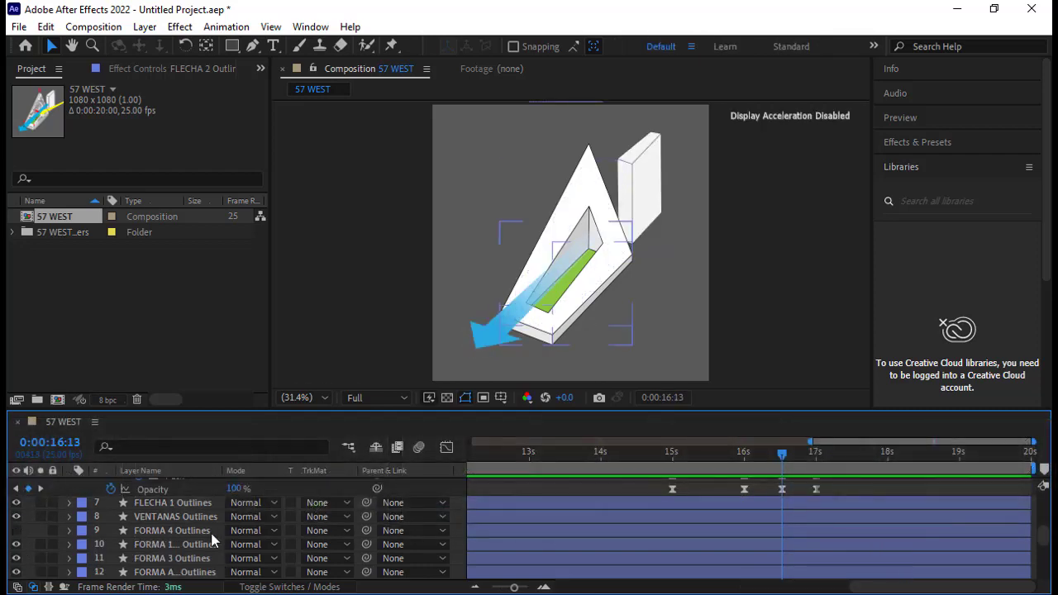
Step: Keyframe the VENTANAS Outlines layer's Opacity at 0% at 0:00:16:13 and 100% at 0:00:18:00
click(156, 516)
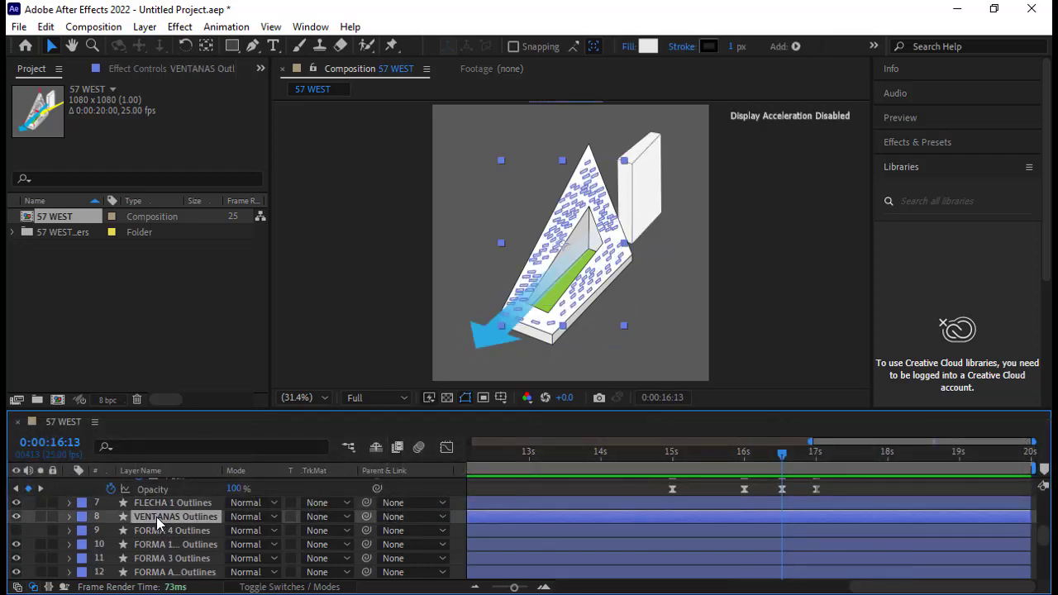
key(t)
click(111, 531)
drag(823, 458, 884, 477)
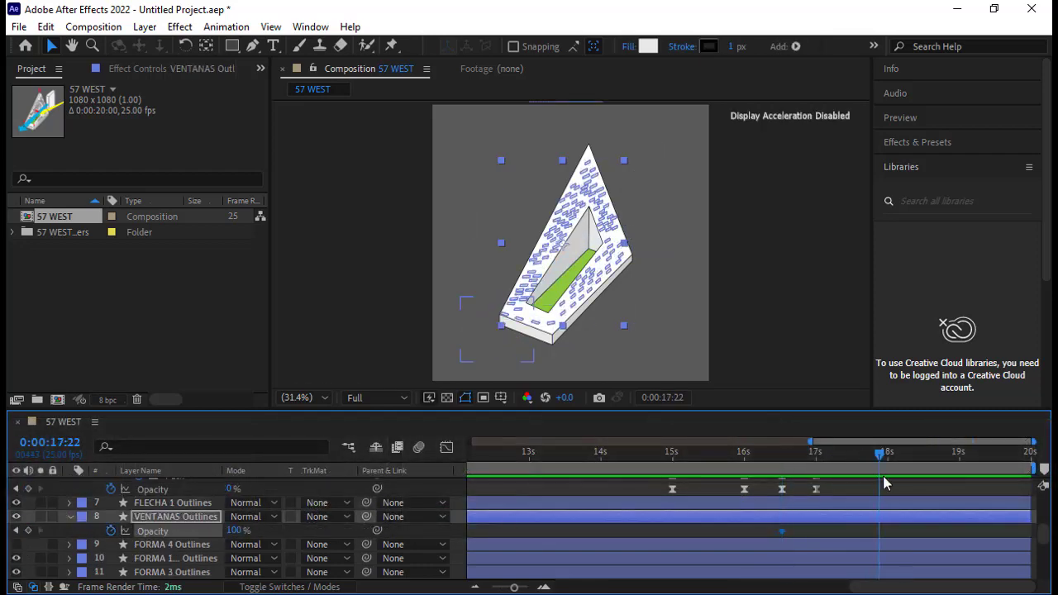
click(28, 531)
click(784, 458)
click(234, 530)
text(0)
key(Return)
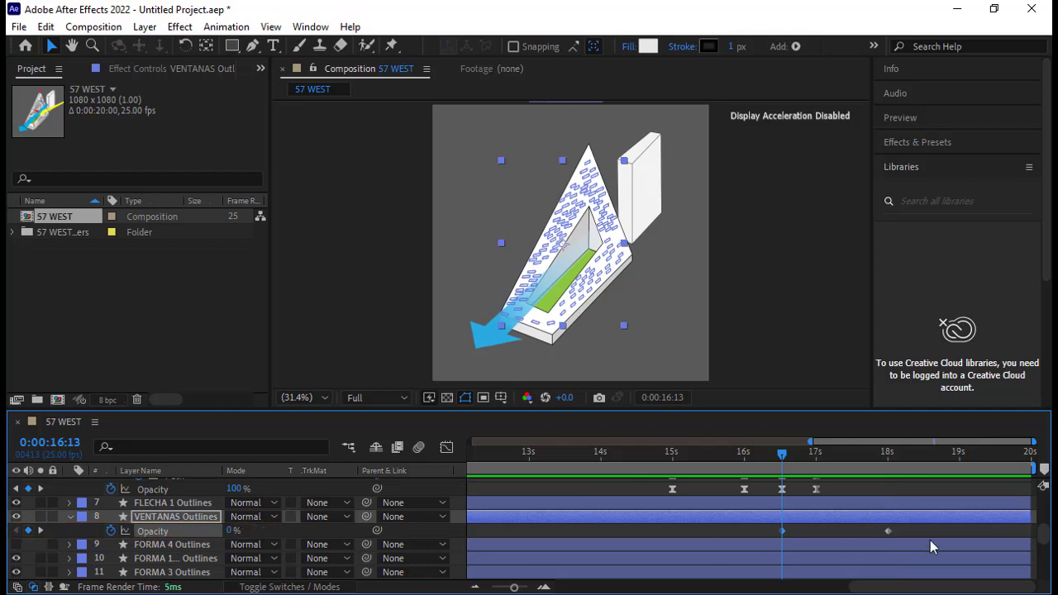
Step: Apply Easy Ease to both Opacity keyframes of the VENTANAS Outlines layer
drag(930, 539, 765, 526)
right_click(888, 531)
mouse_move(891, 519)
click(699, 411)
click(763, 356)
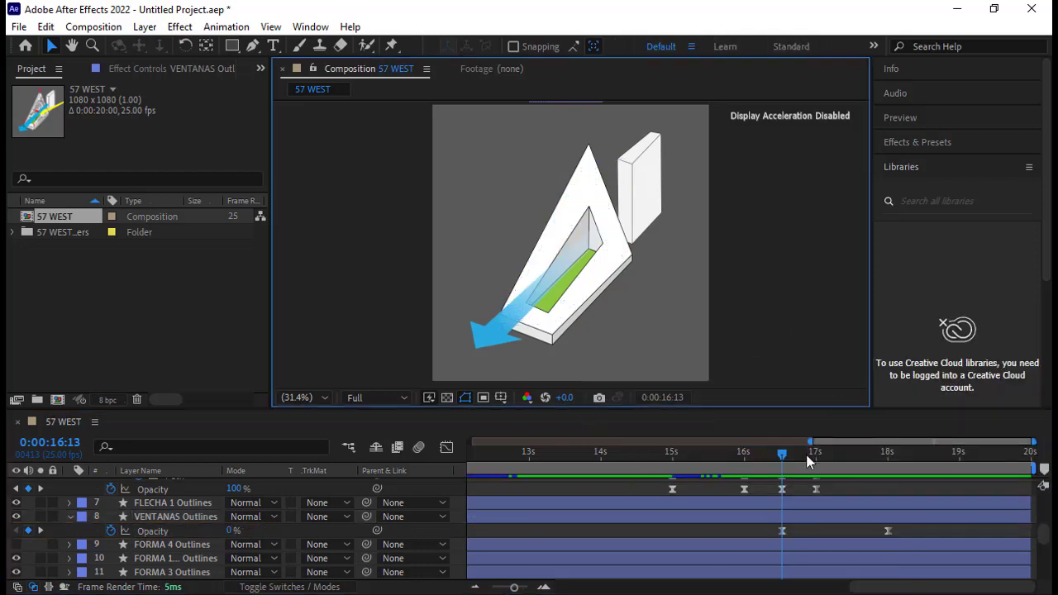
Step: Show the PERSONAS Outlines layer and keyframe its Opacity from 0% at 0:00:17:00 to 100% about half a second after
click(815, 454)
scroll(133, 536, up, 3)
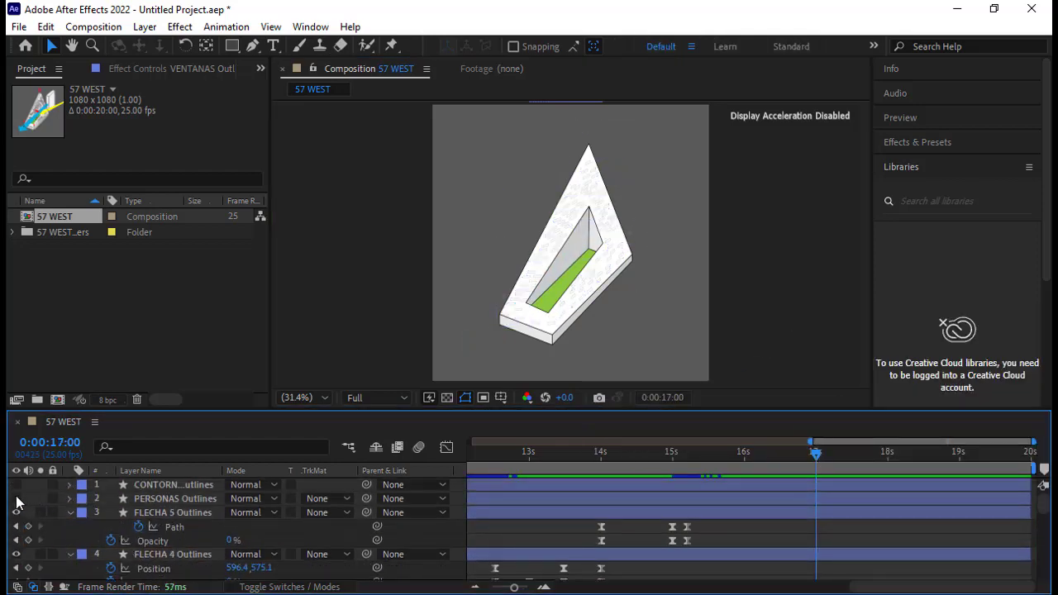
click(16, 499)
click(149, 500)
key(t)
click(110, 514)
mouse_move(826, 469)
mouse_down()
mouse_move(855, 477)
mouse_move(815, 463)
mouse_up()
click(28, 513)
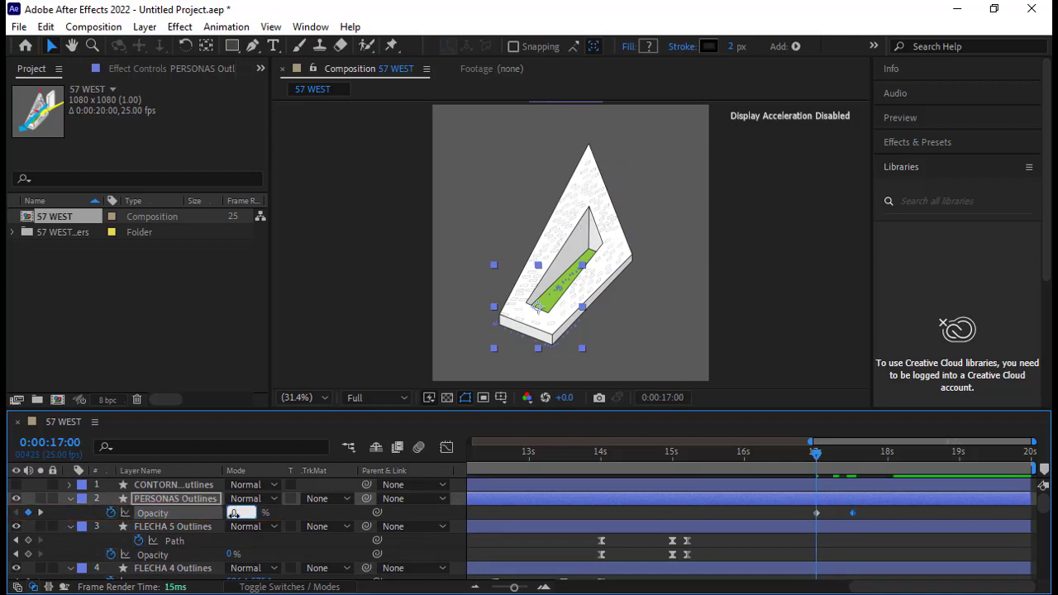
Step: Apply Easy Ease to both Opacity keyframes of the PERSONAS Outlines layer
shift+click(854, 513)
right_click(855, 512)
click(628, 429)
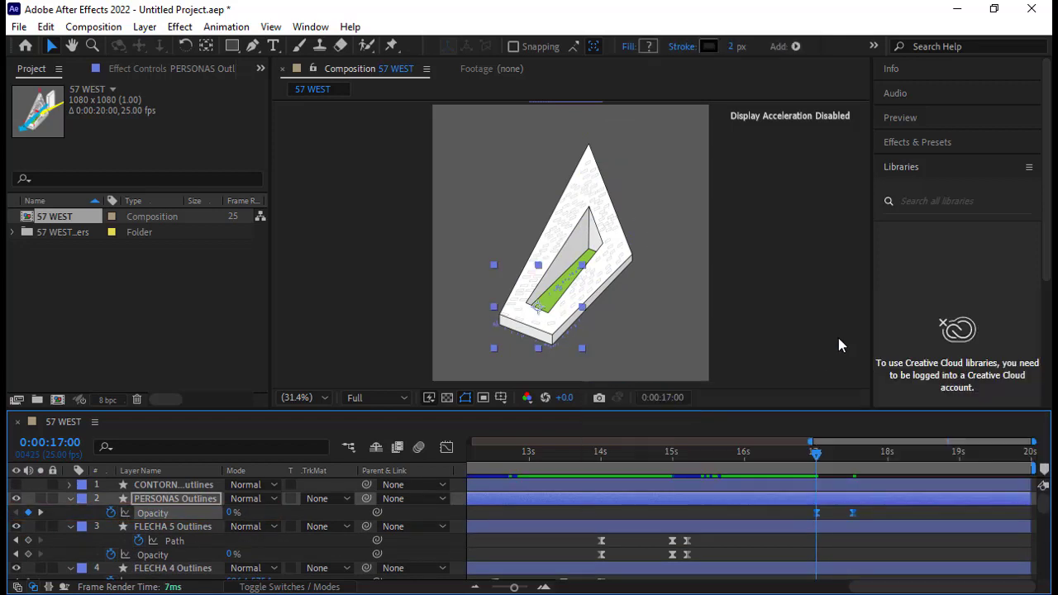
click(838, 338)
Step: Show the top contour outline layer, select Group 1 in its contents and open the list of shape attributes to add
click(17, 486)
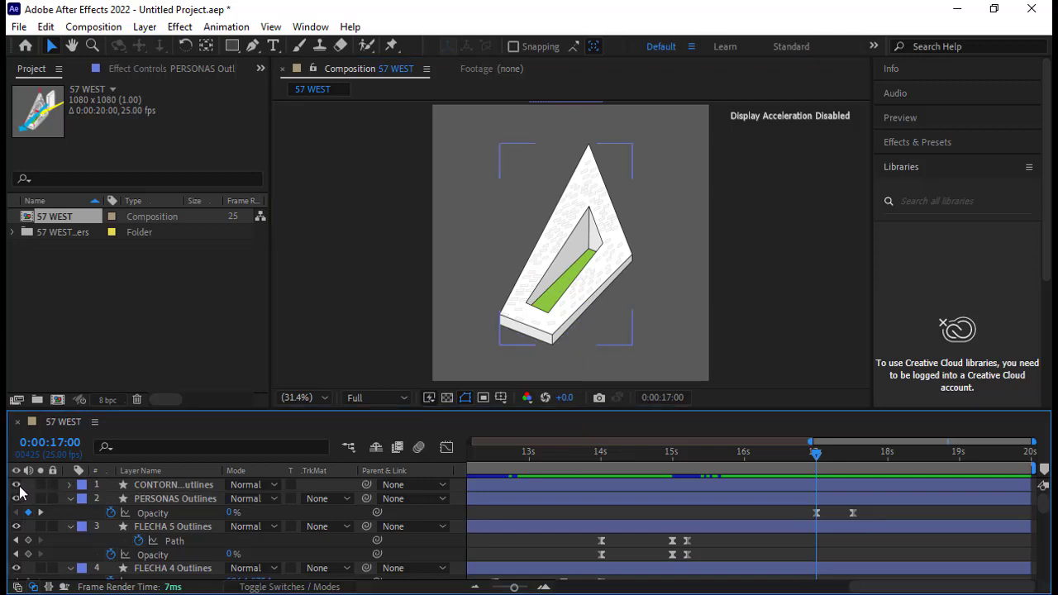
click(70, 485)
click(82, 500)
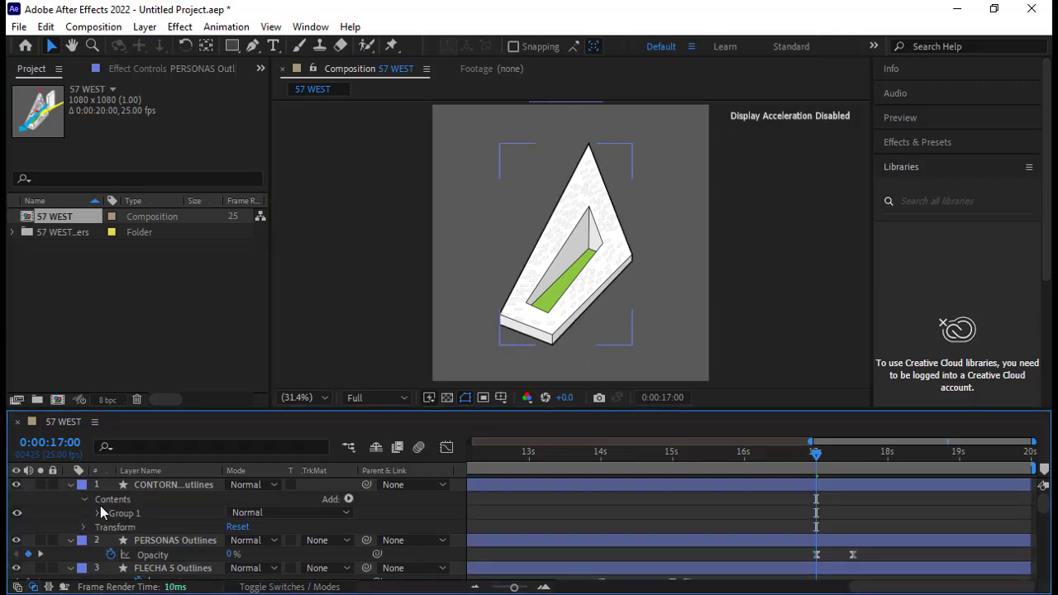
click(122, 513)
click(348, 500)
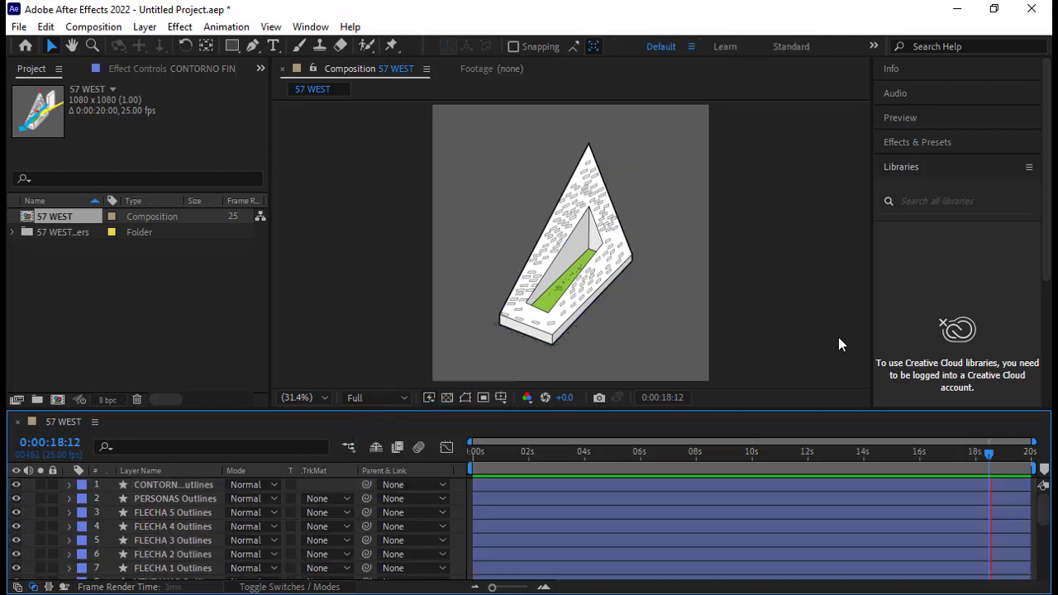